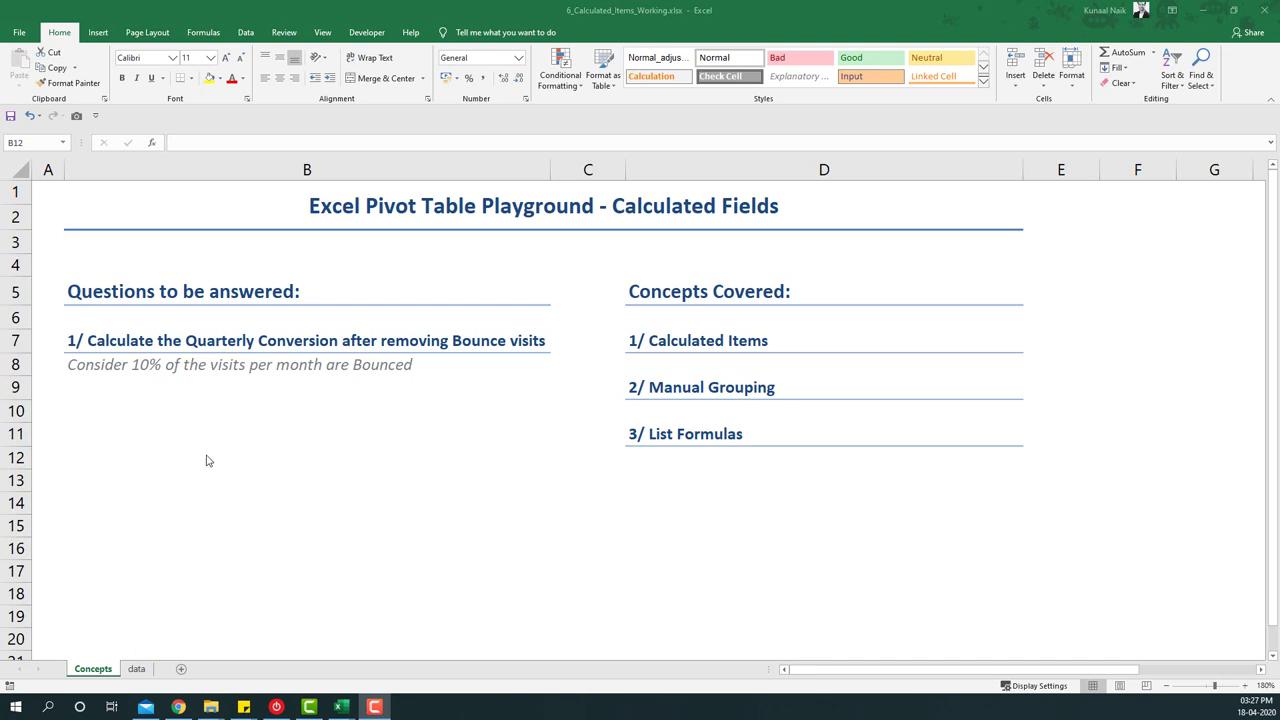
Switch to the 5_Calculated_Fields_Completed workbook and review the Website_Visits and Conversion columns on the data sheet.
{"action": "mouse_move", "coordinate": [341, 707]}
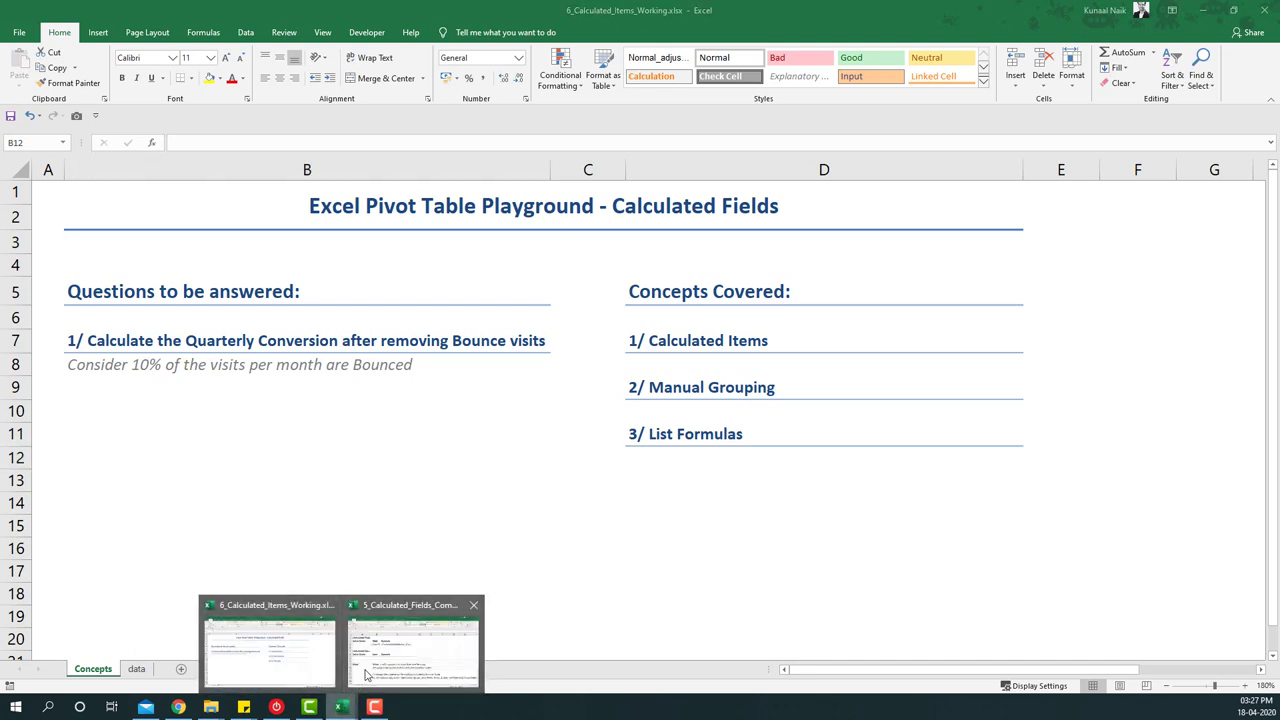
{"action": "left_click", "coordinate": [415, 648]}
{"action": "left_click", "coordinate": [136, 668]}
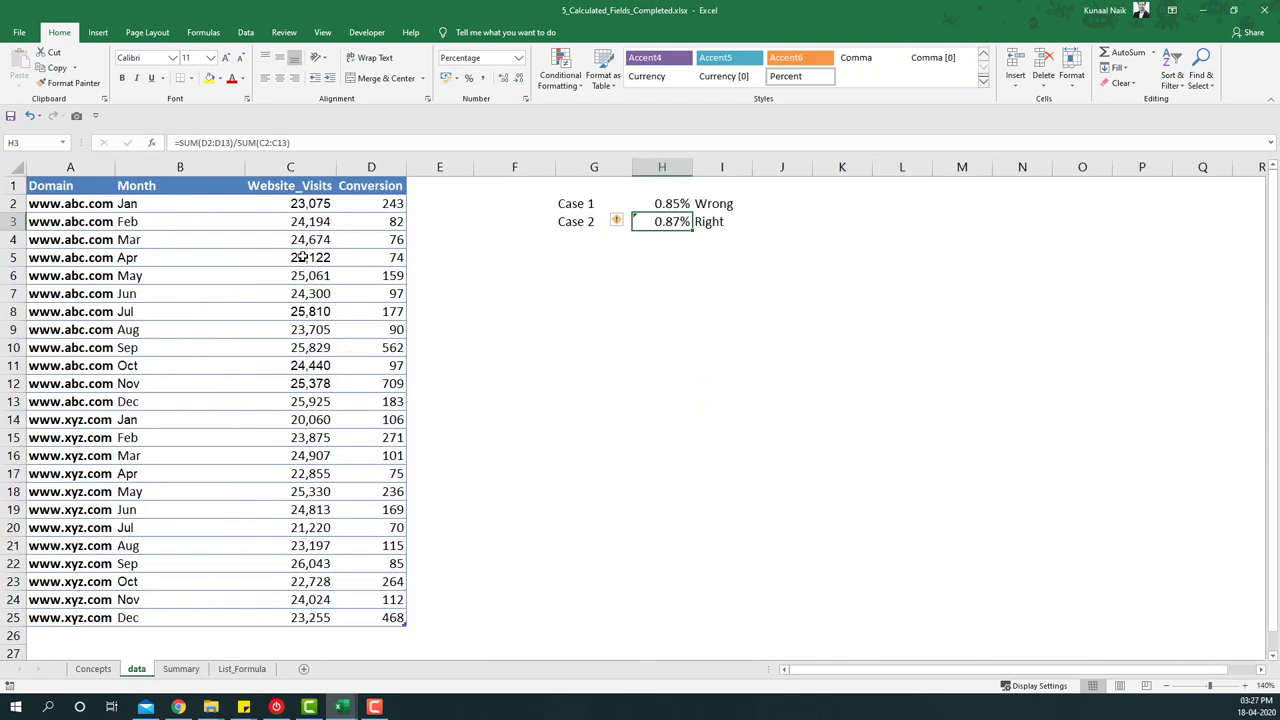
{"action": "left_click_drag", "start_coordinate": [297, 224], "coordinate": [300, 311]}
{"action": "left_click_drag", "start_coordinate": [370, 257], "coordinate": [375, 329]}
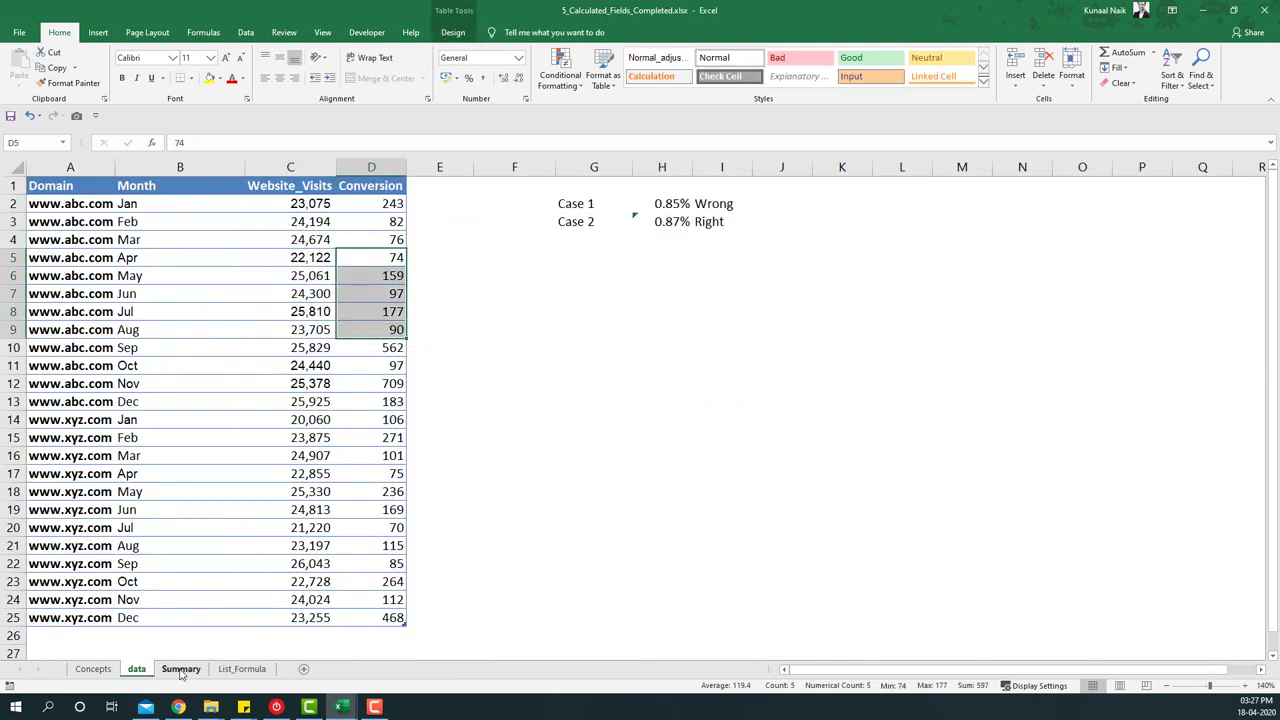
{"action": "left_click", "coordinate": [181, 668]}
{"action": "left_click_drag", "start_coordinate": [284, 249], "coordinate": [278, 388]}
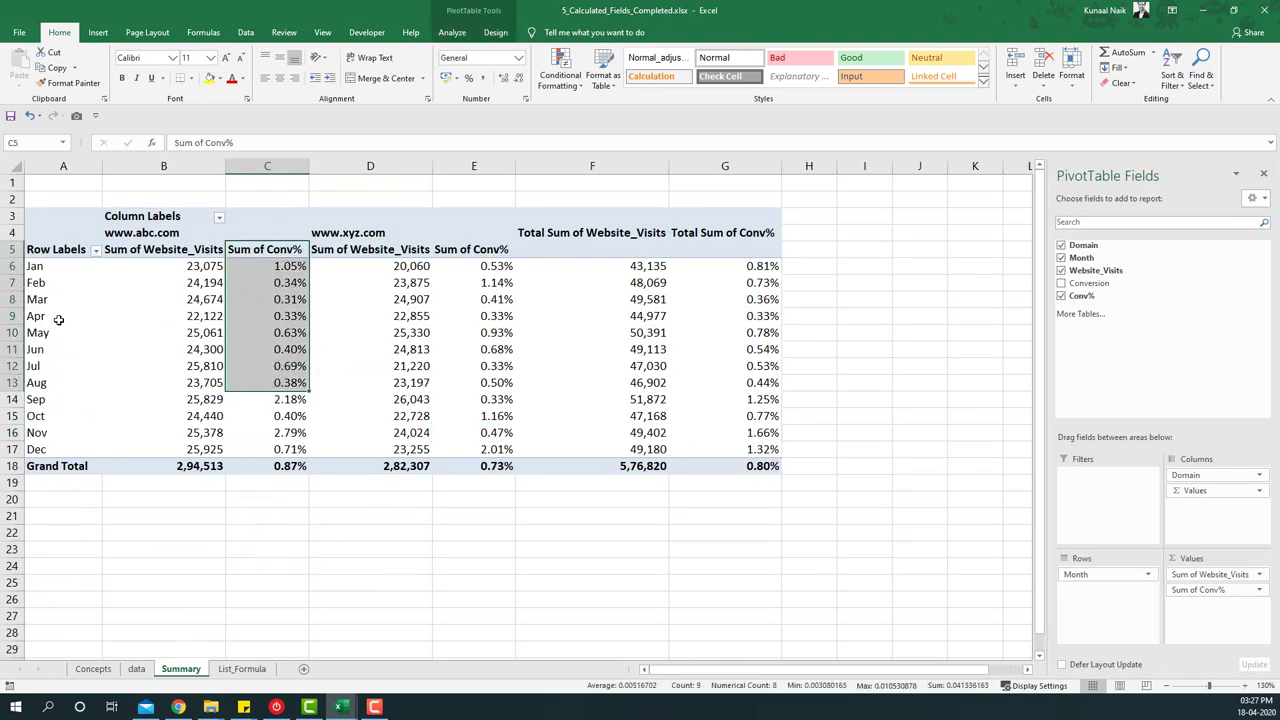
{"action": "left_click", "coordinate": [58, 319]}
{"action": "left_click_drag", "start_coordinate": [62, 468], "coordinate": [280, 470]}
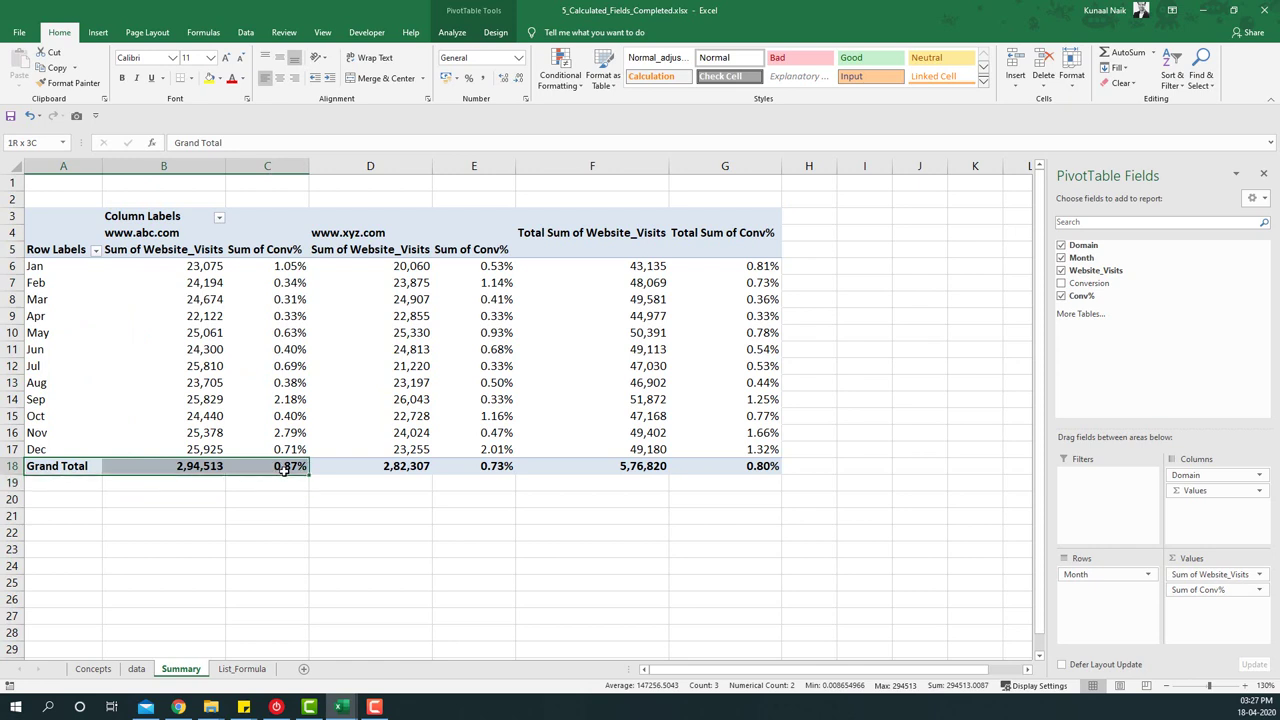
{"action": "left_click", "coordinate": [280, 472]}
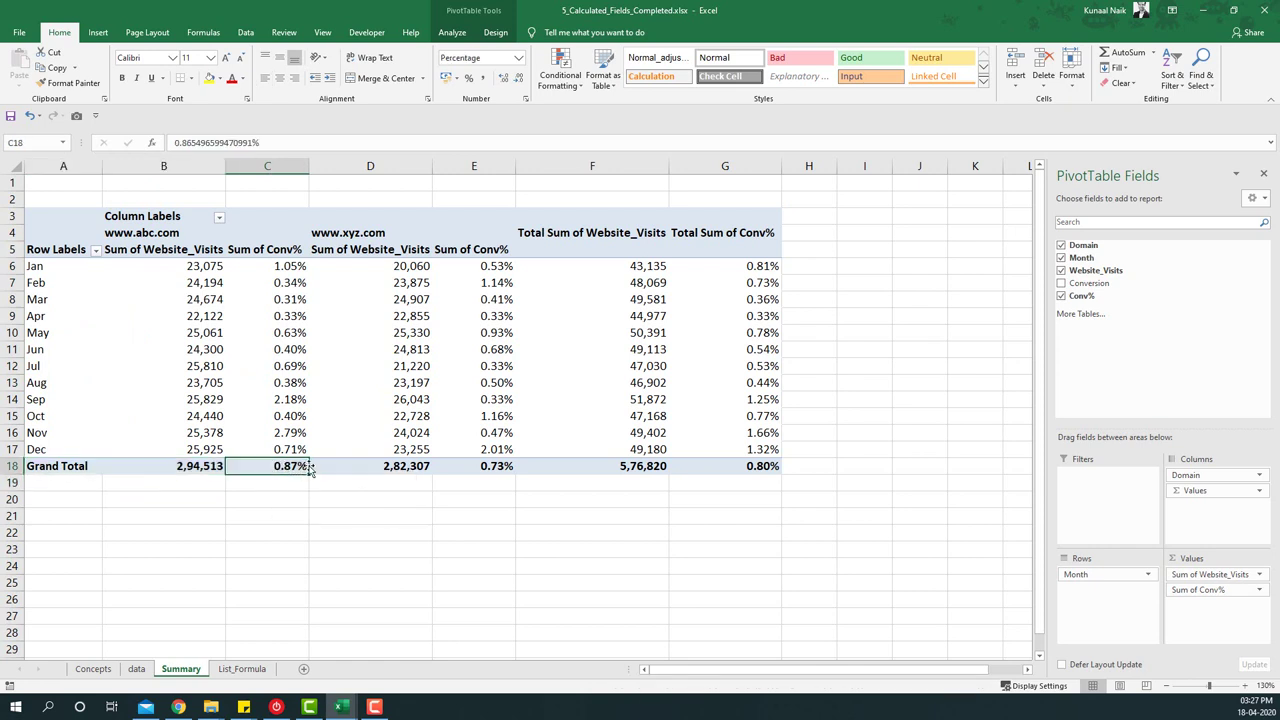
Return to the 6_Calculated_Items_Working workbook and review the three covered concepts and the quarterly conversion question.
{"action": "mouse_move", "coordinate": [341, 706]}
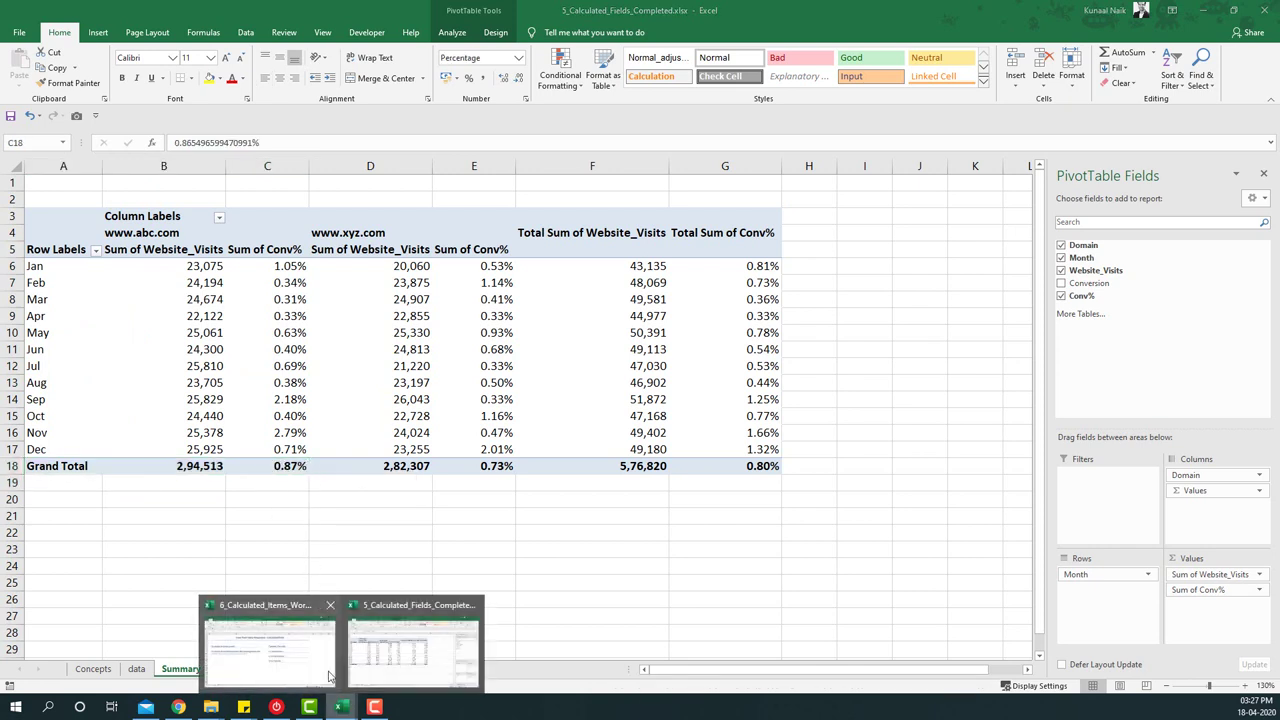
{"action": "left_click", "coordinate": [329, 677]}
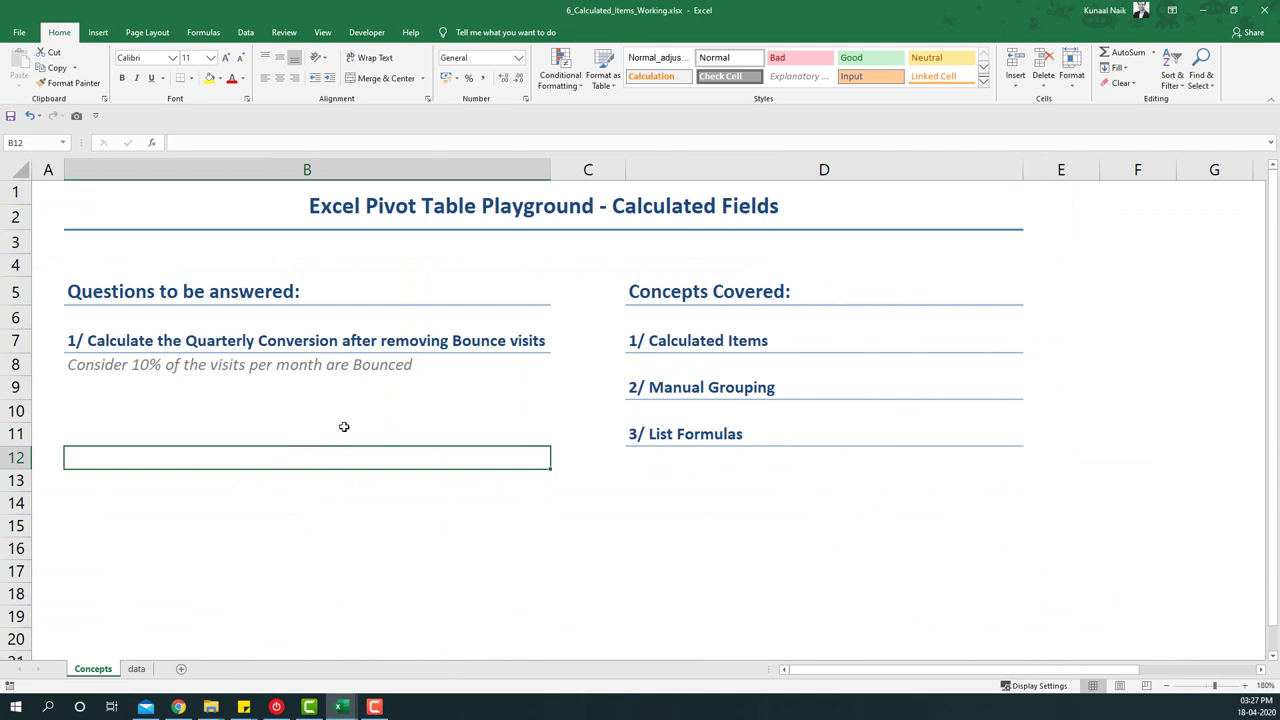
{"action": "left_click", "coordinate": [689, 340]}
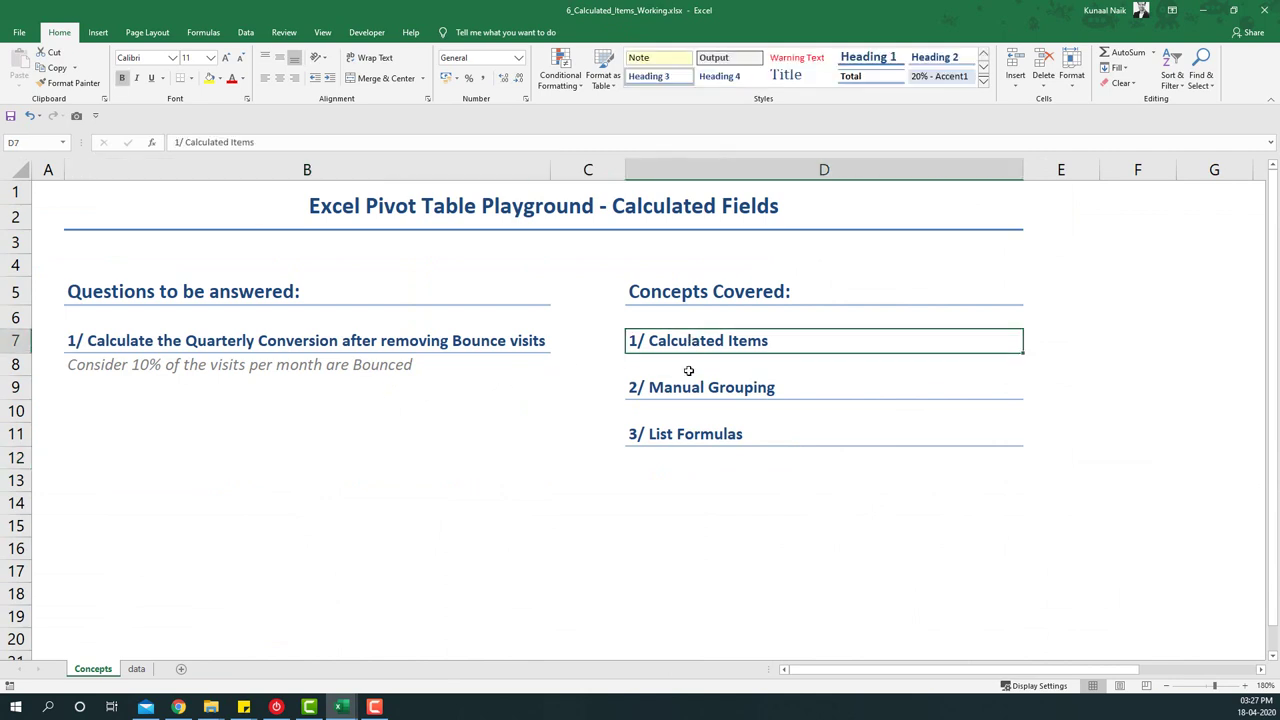
{"action": "left_click", "coordinate": [686, 388]}
{"action": "left_click", "coordinate": [675, 436]}
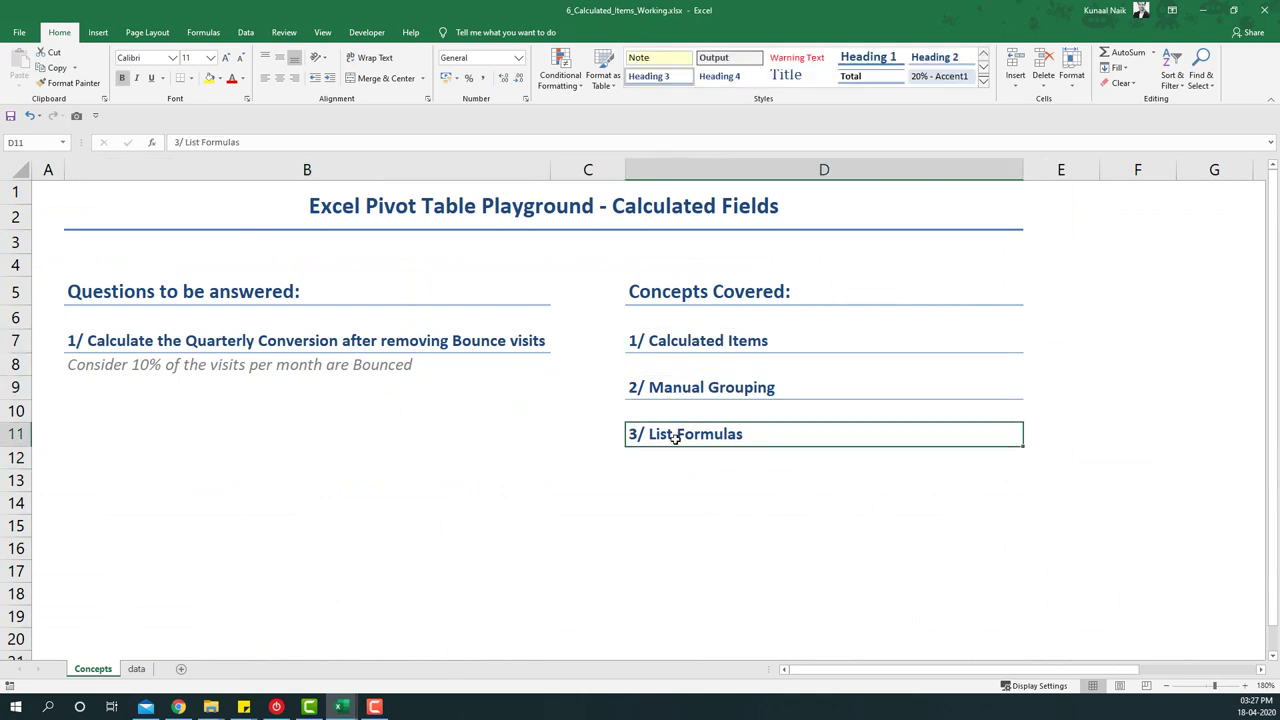
{"action": "left_click", "coordinate": [186, 340]}
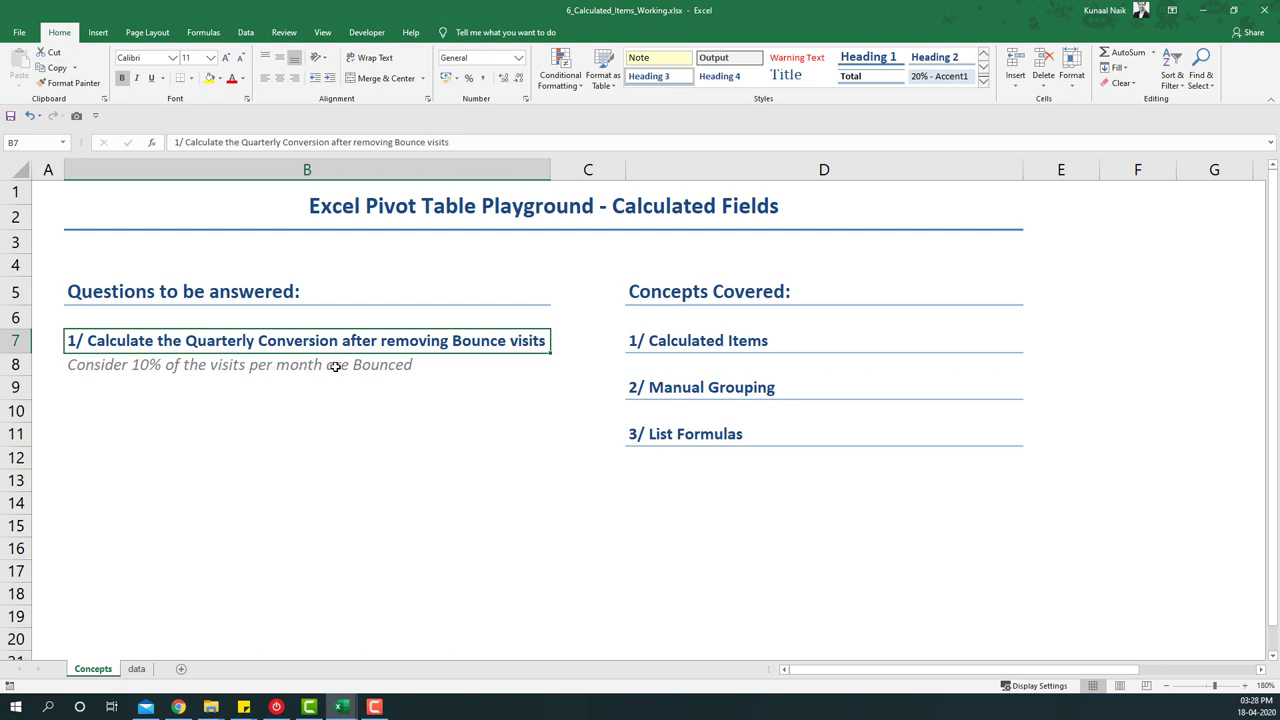
{"action": "left_click", "coordinate": [137, 669]}
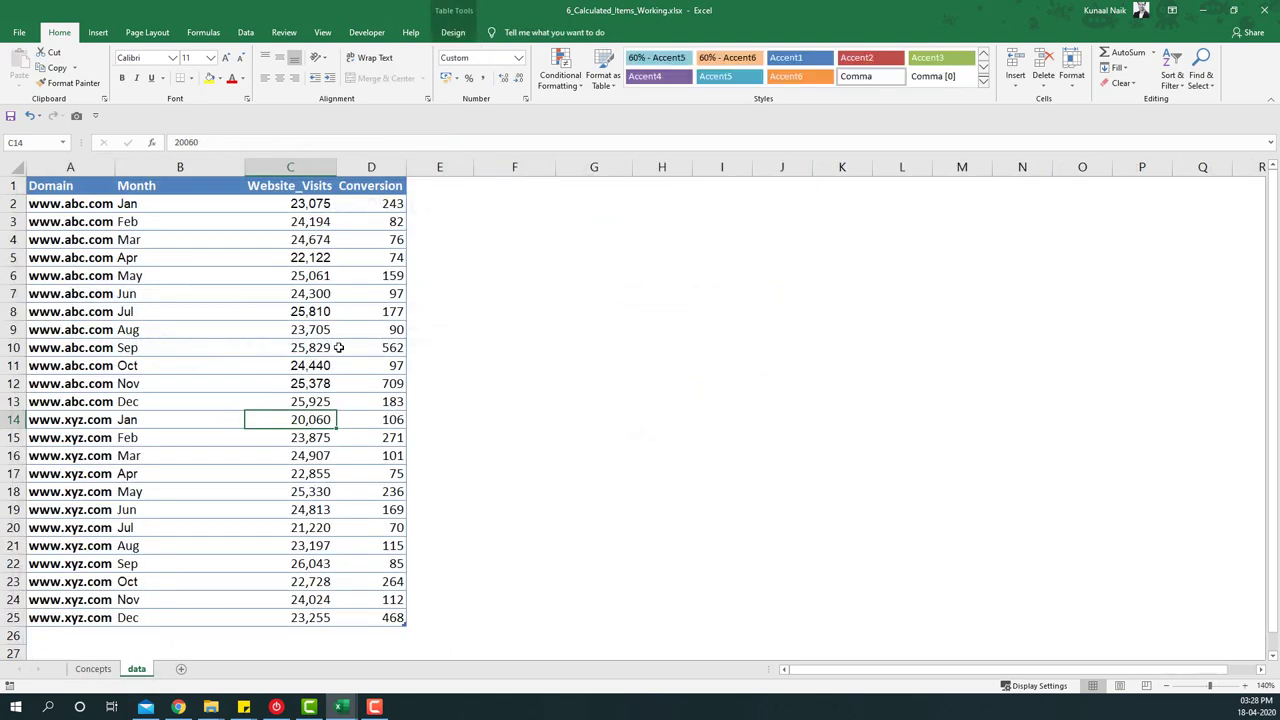
{"action": "left_click", "coordinate": [505, 223]}
{"action": "type", "text": "="}
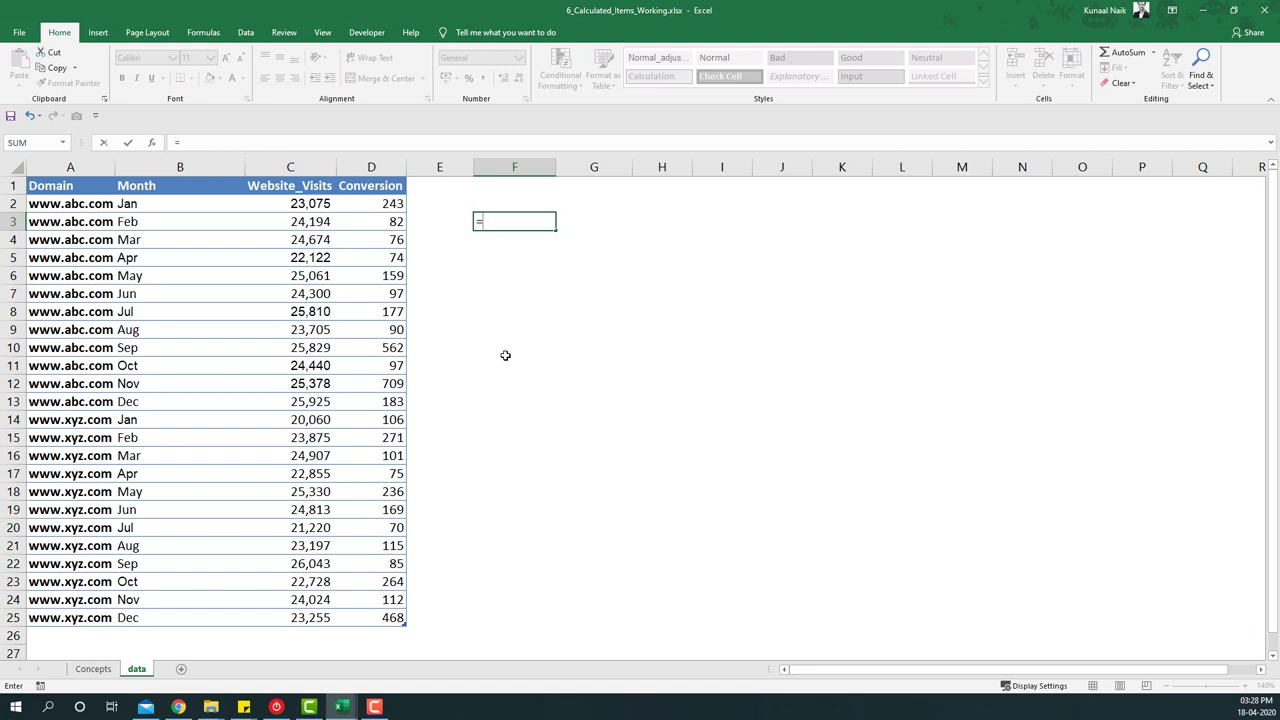
{"action": "left_click", "coordinate": [282, 222]}
{"action": "type", "text": "*"}
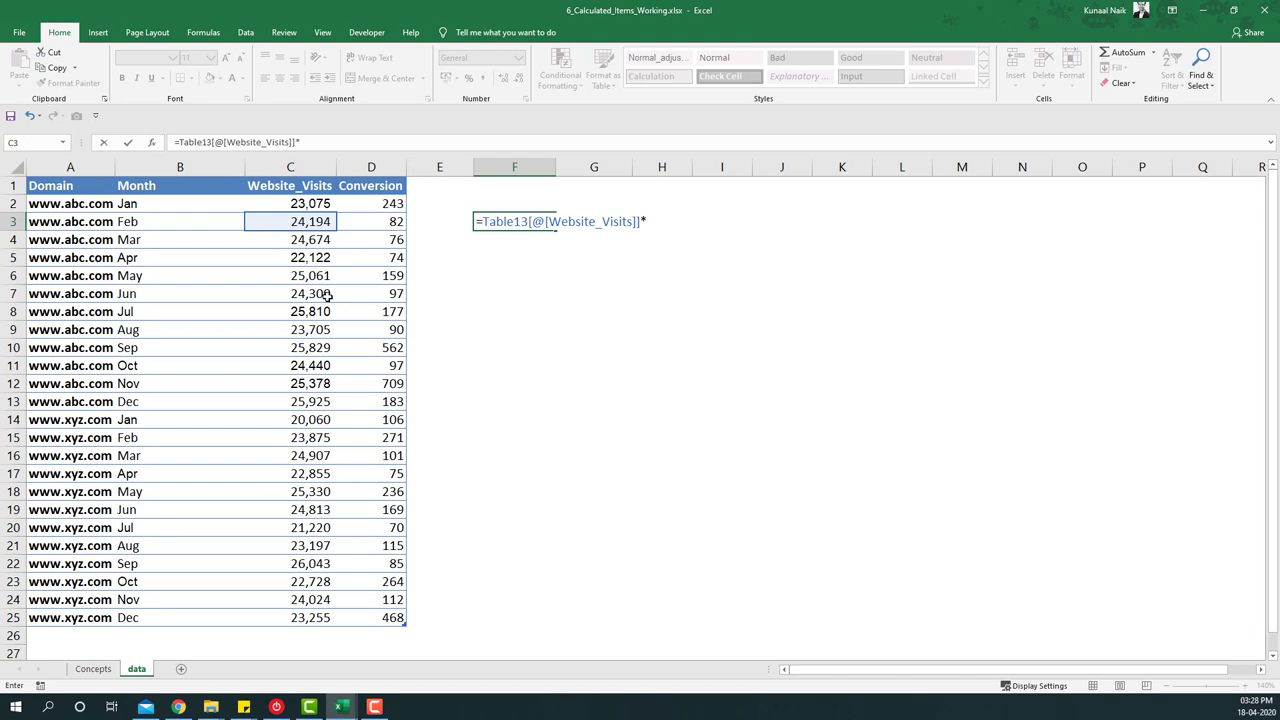
{"action": "type", "text": "10%"}
{"action": "key", "text": "Return"}
{"action": "key", "text": "Up"}
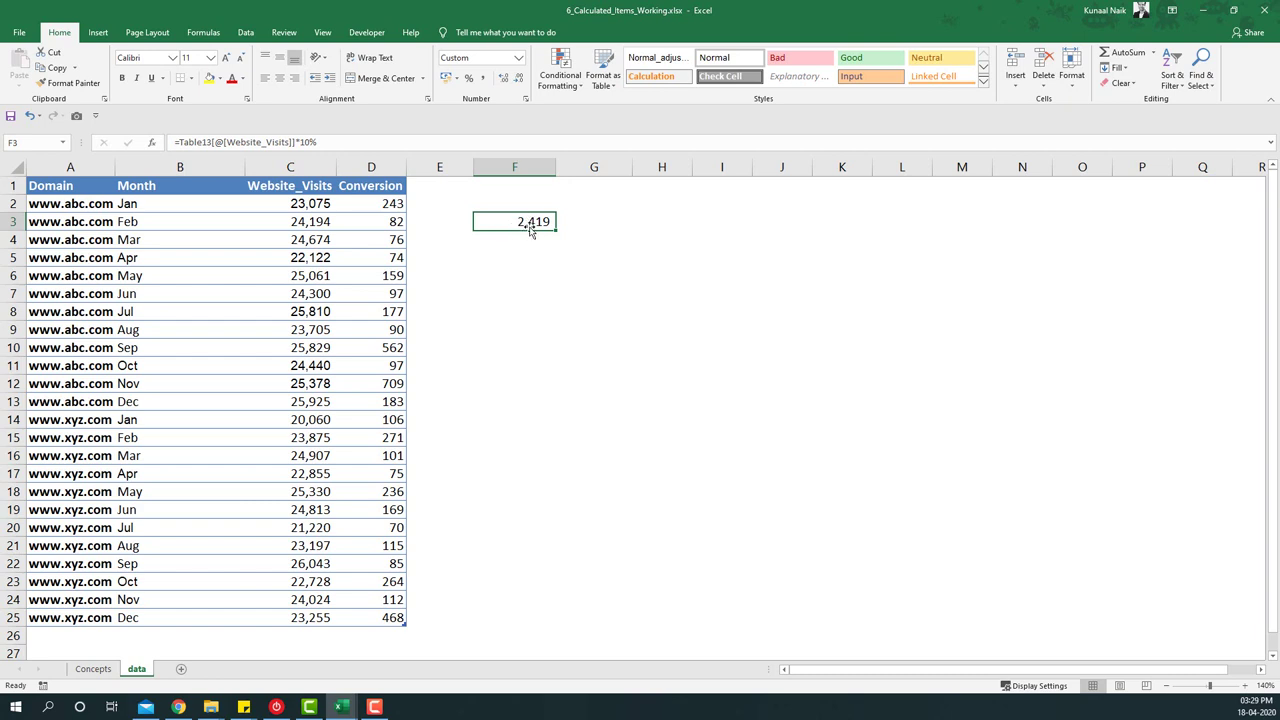
Change the F3 formula to =Table13[@[Website_Visits]]-(Table13[@[Website_Visits]]*10%) so the bounced visits are subtracted.
{"action": "left_click", "coordinate": [291, 221]}
{"action": "left_click", "coordinate": [514, 219]}
{"action": "left_click", "coordinate": [179, 141]}
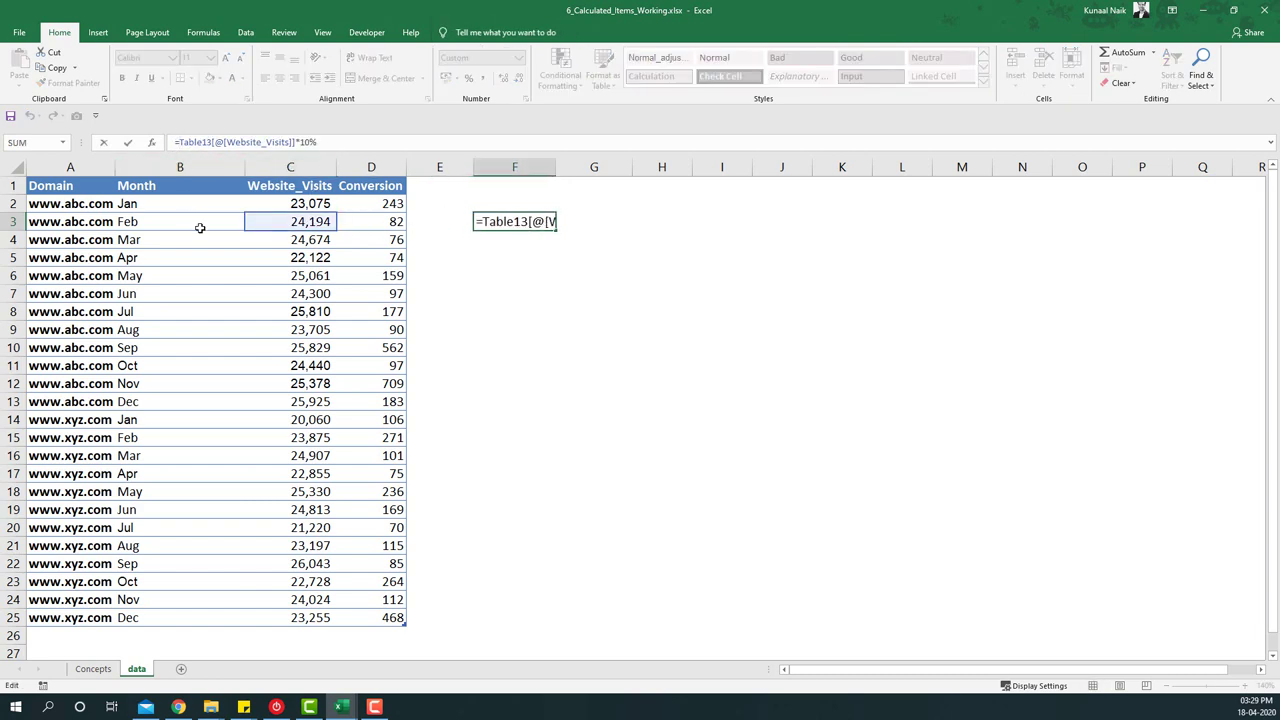
{"action": "type", "text": "-"}
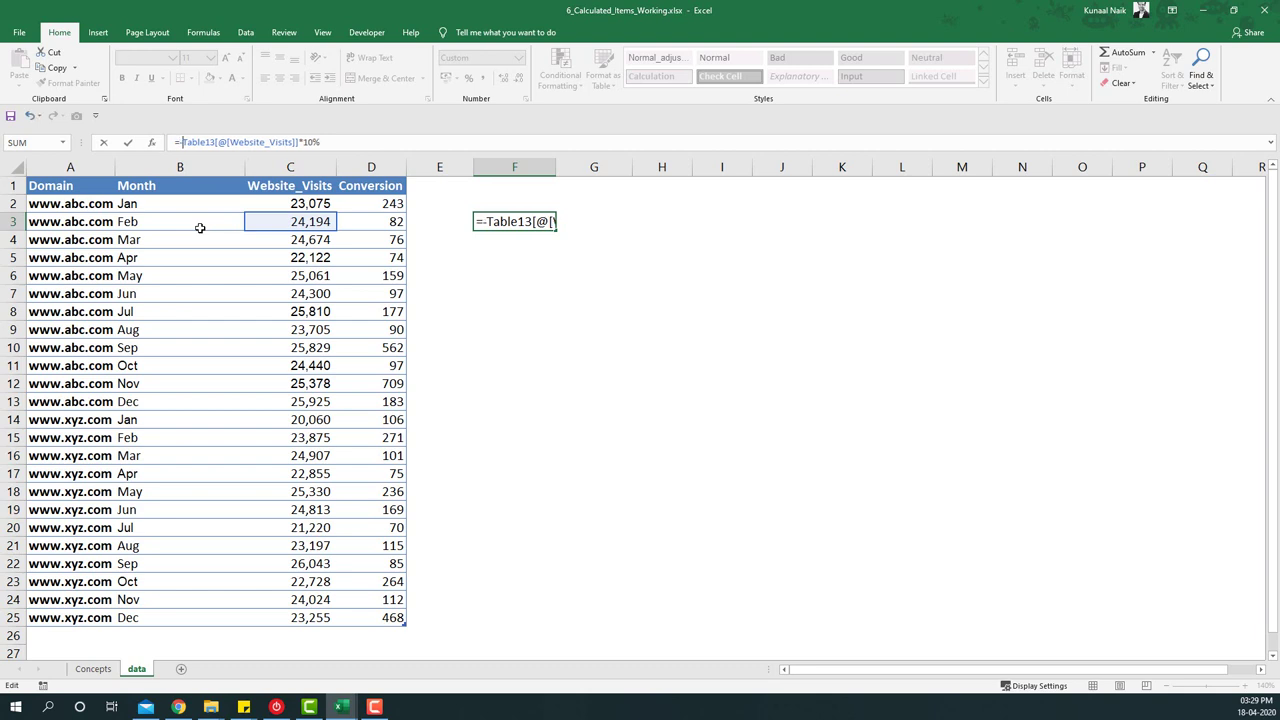
{"action": "left_click", "coordinate": [272, 218]}
{"action": "left_click", "coordinate": [298, 142]}
{"action": "key", "text": "shift+End"}
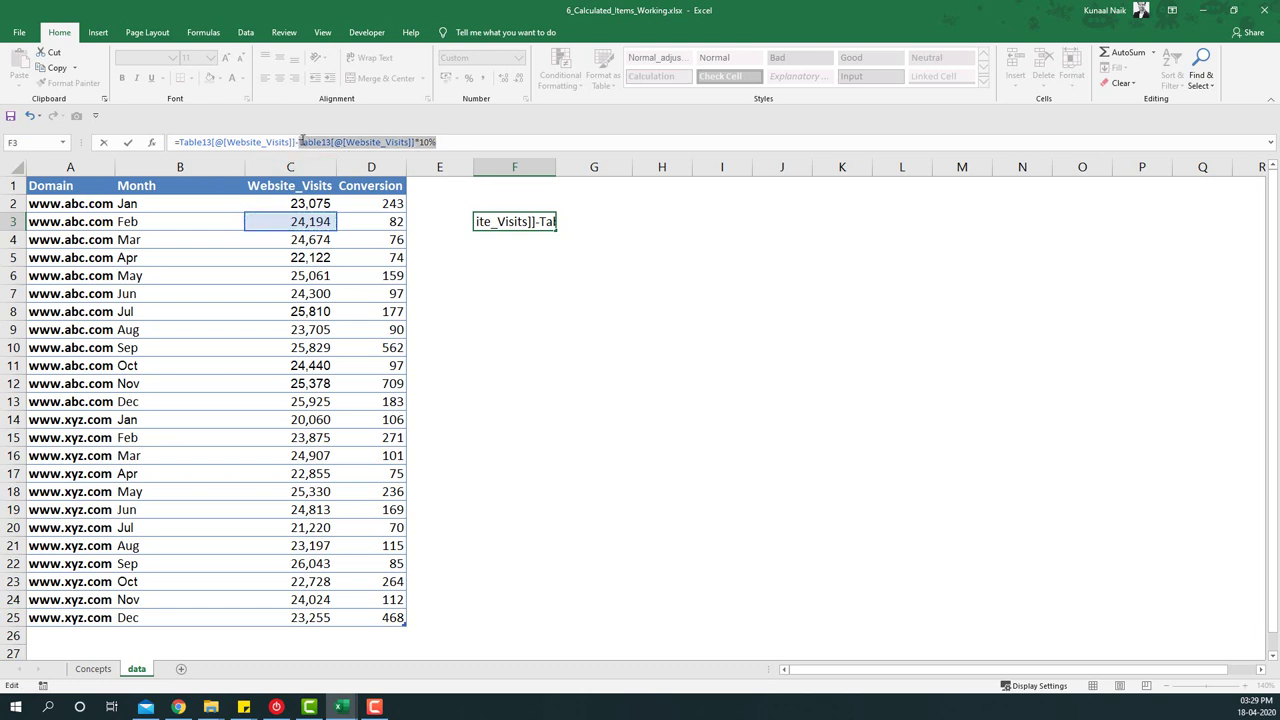
{"action": "left_click", "coordinate": [298, 142]}
{"action": "type", "text": "("}
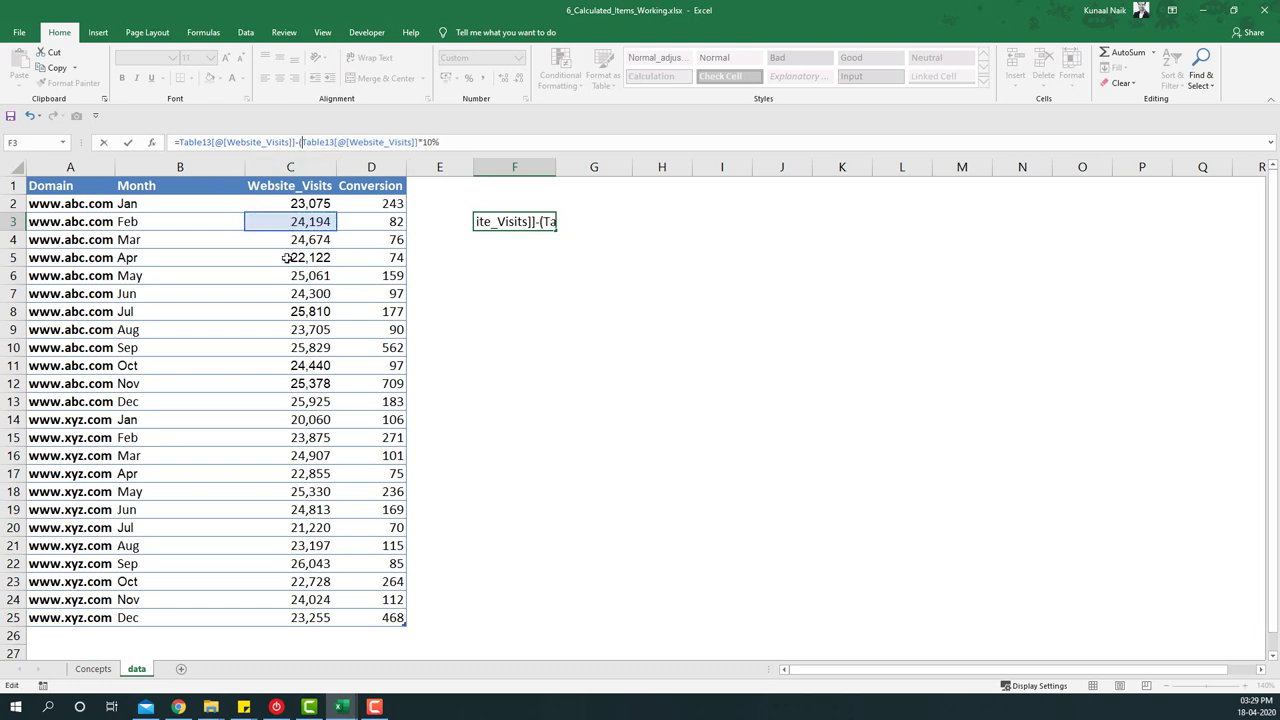
{"action": "left_click", "coordinate": [480, 147]}
{"action": "type", "text": ")"}
{"action": "key", "text": "Return"}
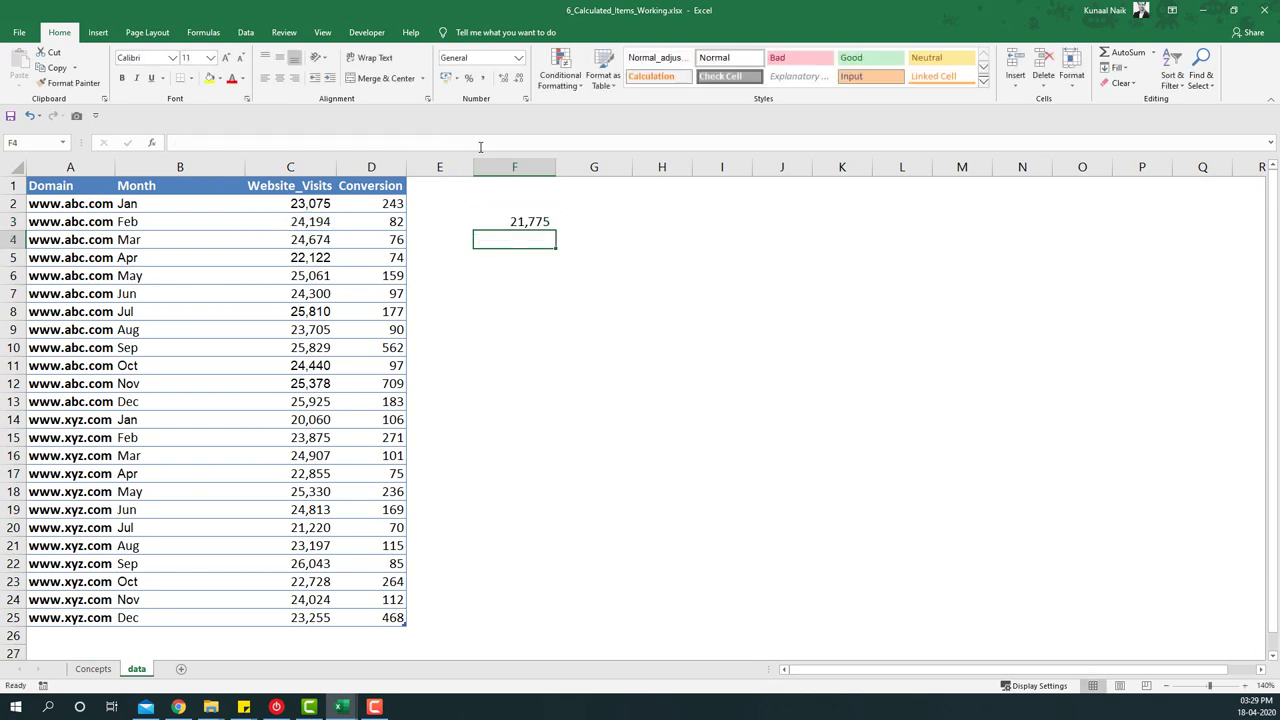
{"action": "left_click", "coordinate": [514, 222]}
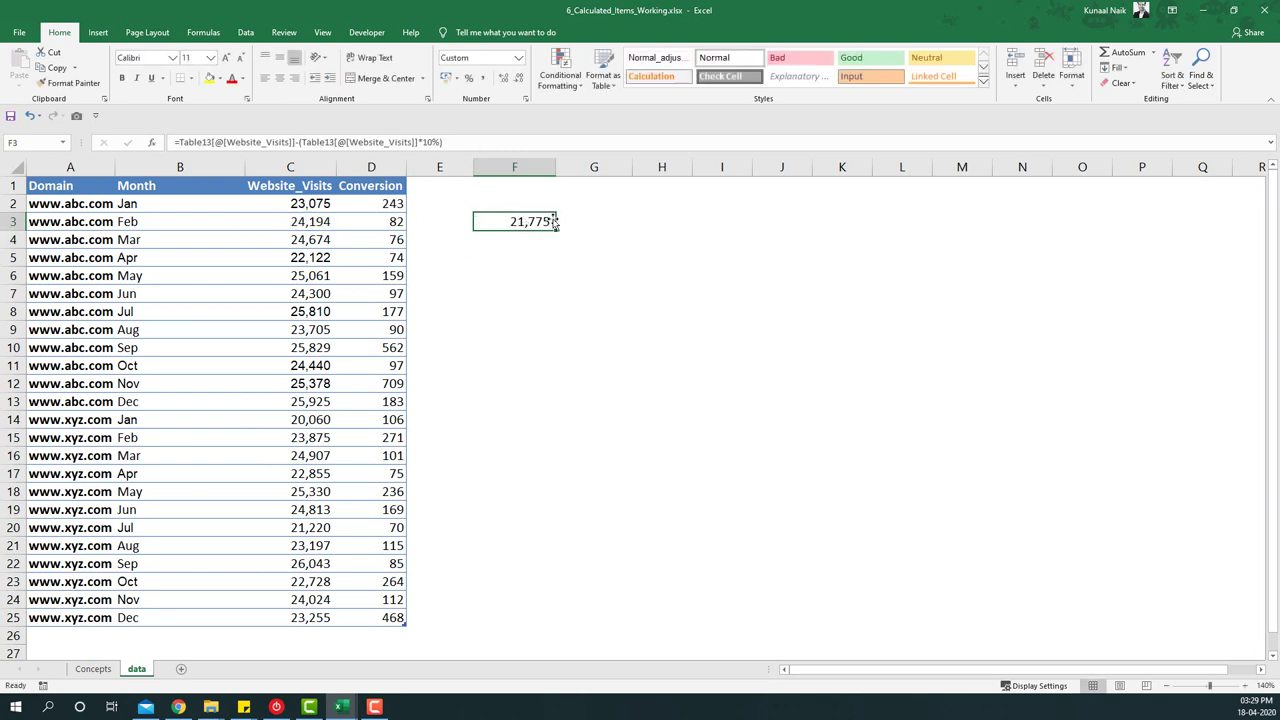
In cell G3, divide the February Conversion value by the adjusted visits in F3.
{"action": "left_click", "coordinate": [588, 222]}
{"action": "type", "text": "="}
{"action": "key", "text": "Left"}
{"action": "key", "text": "Left"}
{"action": "key", "text": "Left"}
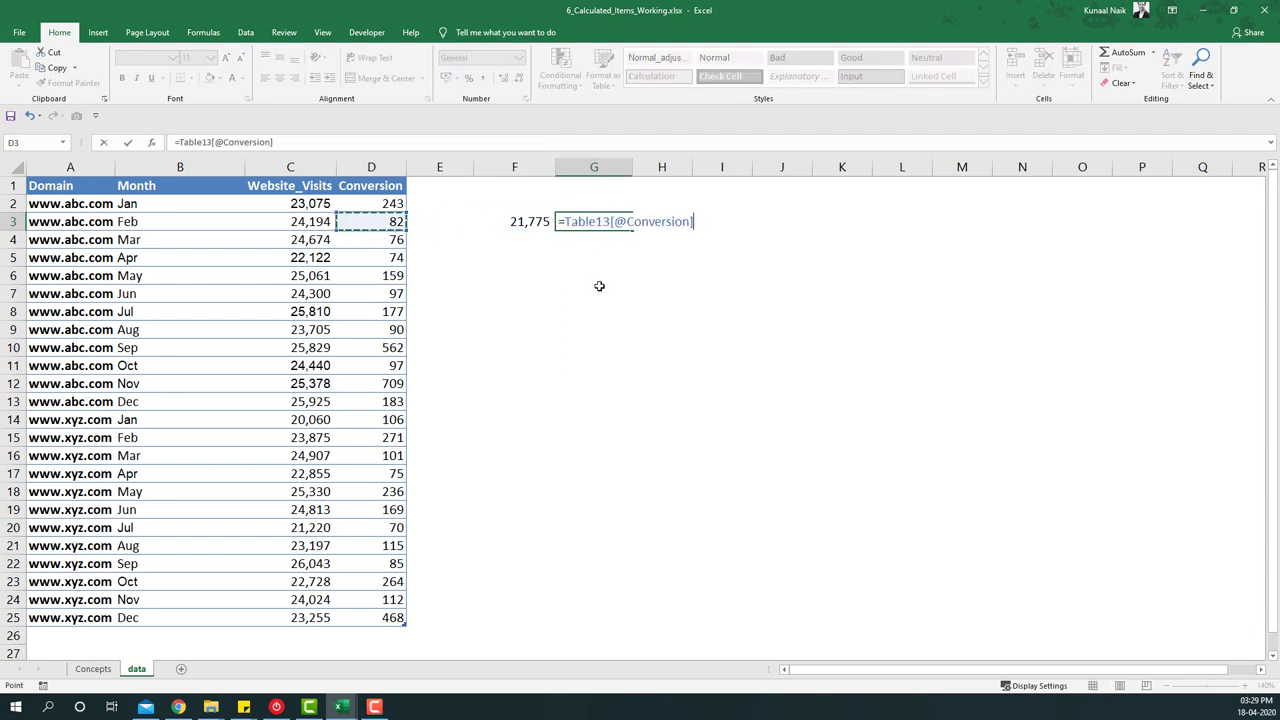
{"action": "type", "text": "/"}
{"action": "key", "text": "Left"}
{"action": "key", "text": "Left"}
{"action": "key", "text": "Right"}
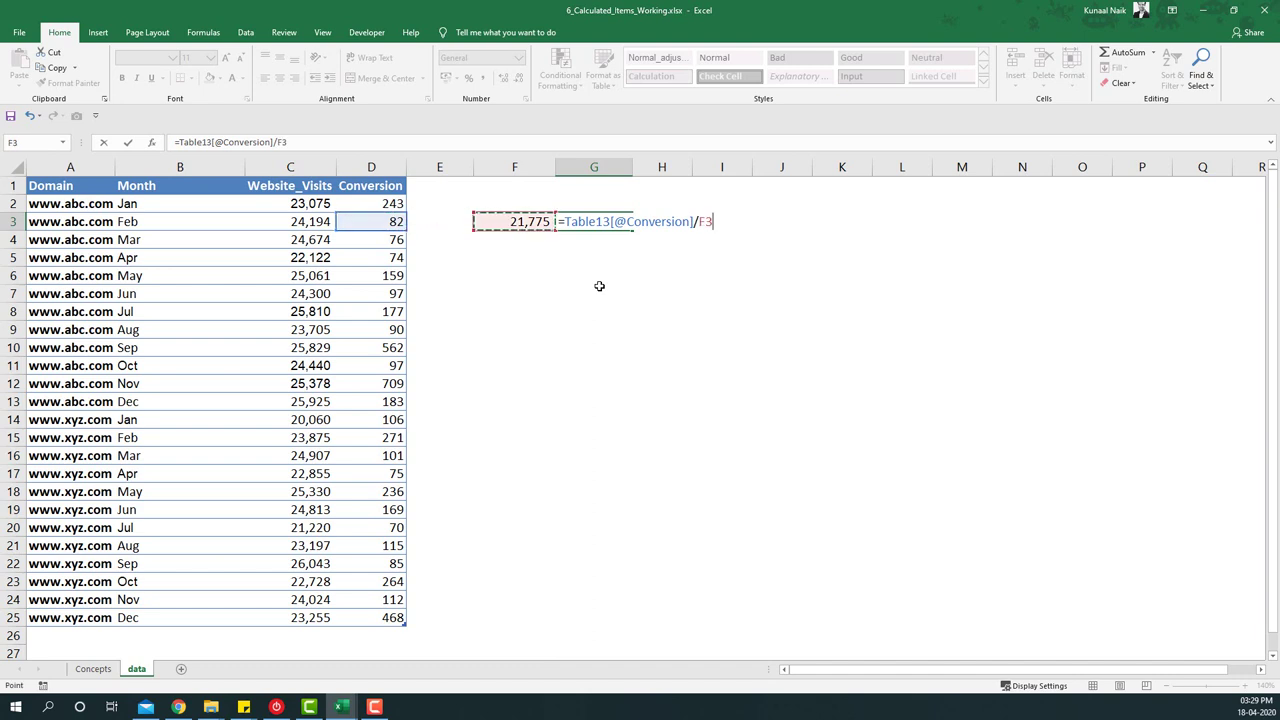
{"action": "key", "text": "Return"}
Format the conversion rate in G3 as a percentage with two decimal places.
{"action": "left_click", "coordinate": [594, 223]}
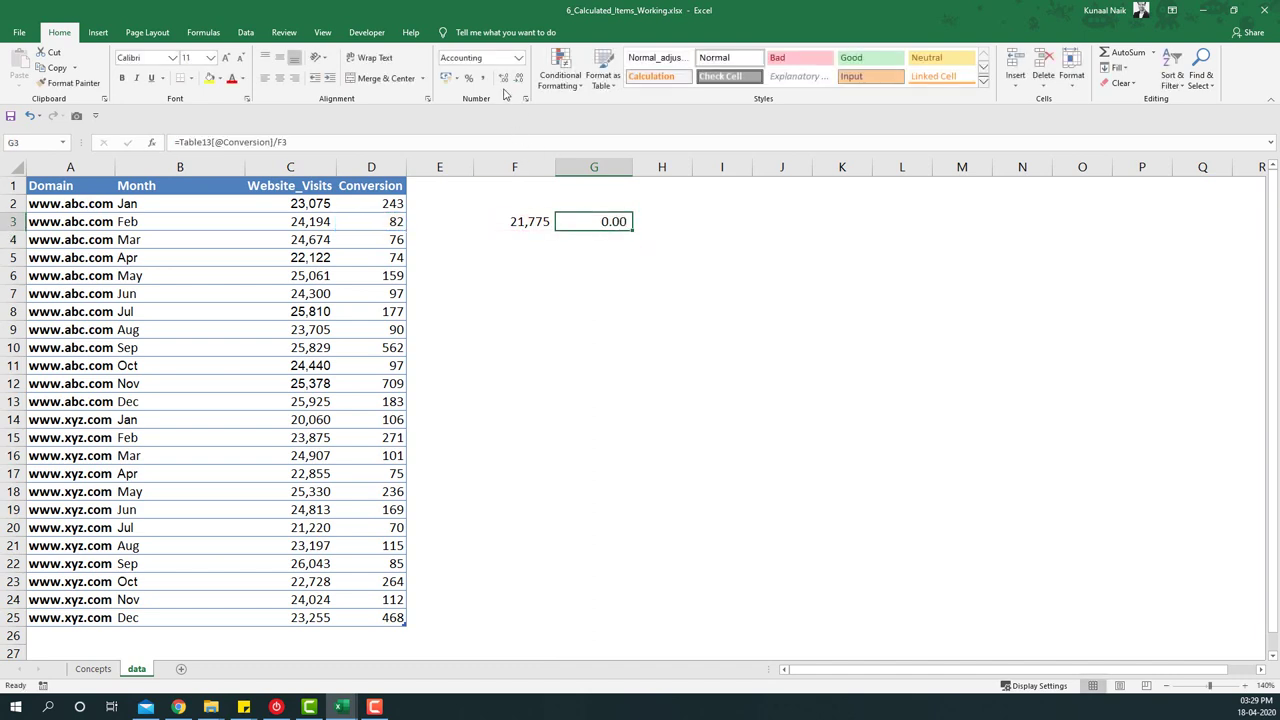
{"action": "left_click", "coordinate": [468, 78]}
{"action": "left_click", "coordinate": [502, 79]}
{"action": "left_click", "coordinate": [502, 79]}
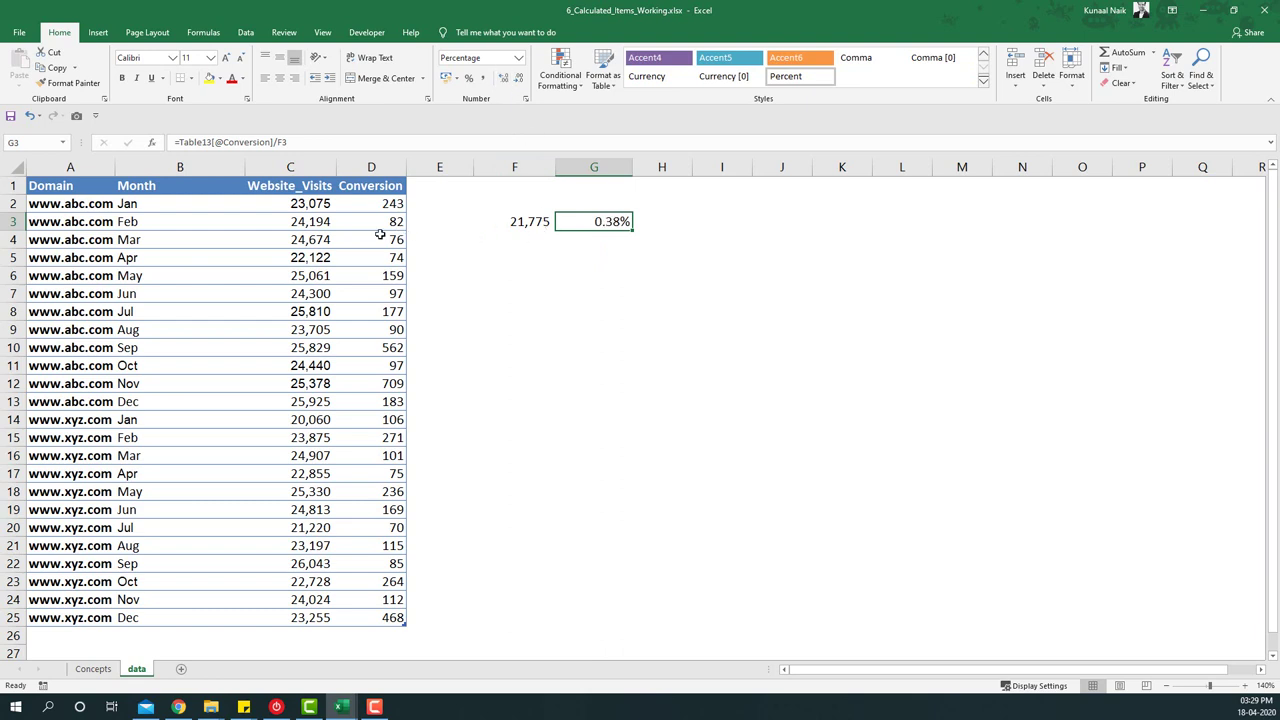
Try calculating the unadjusted February conversion rate in E3 as Conversion divided by Website_Visits, formatted as a percentage.
{"action": "left_click", "coordinate": [444, 224]}
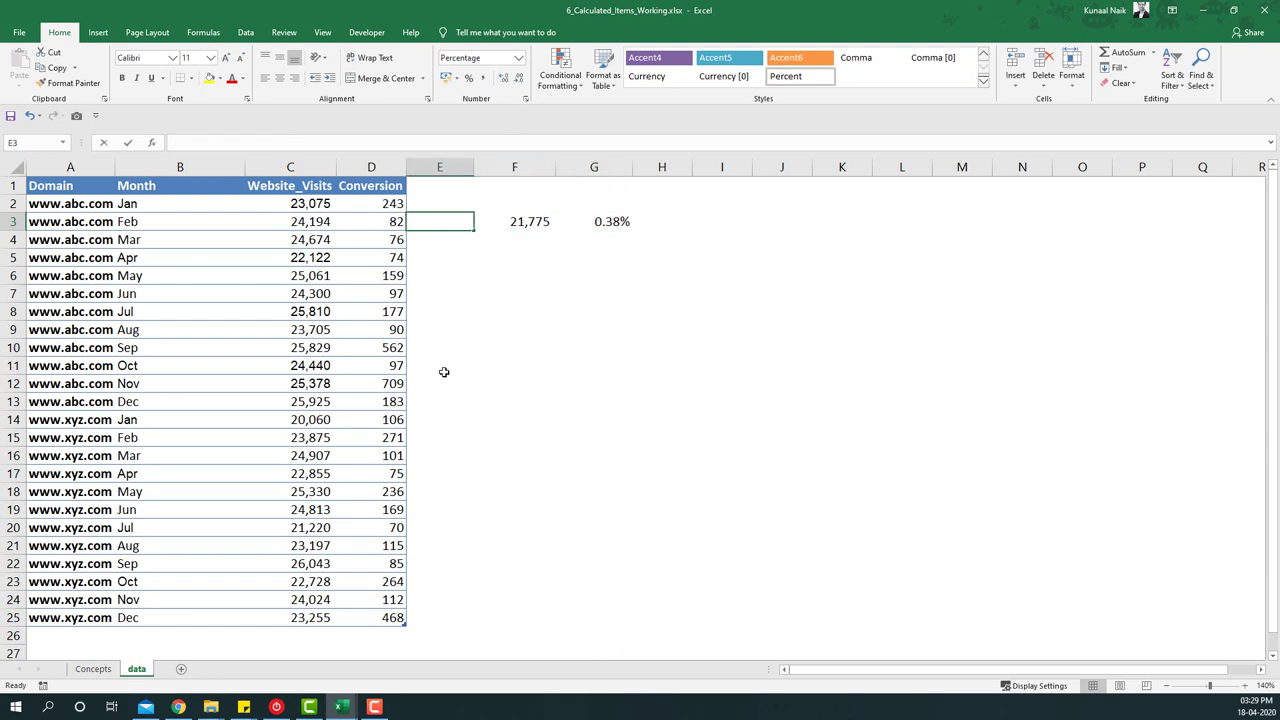
{"action": "type", "text": "="}
{"action": "key", "text": "Left"}
{"action": "type", "text": "/"}
{"action": "key", "text": "Left"}
{"action": "key", "text": "Left"}
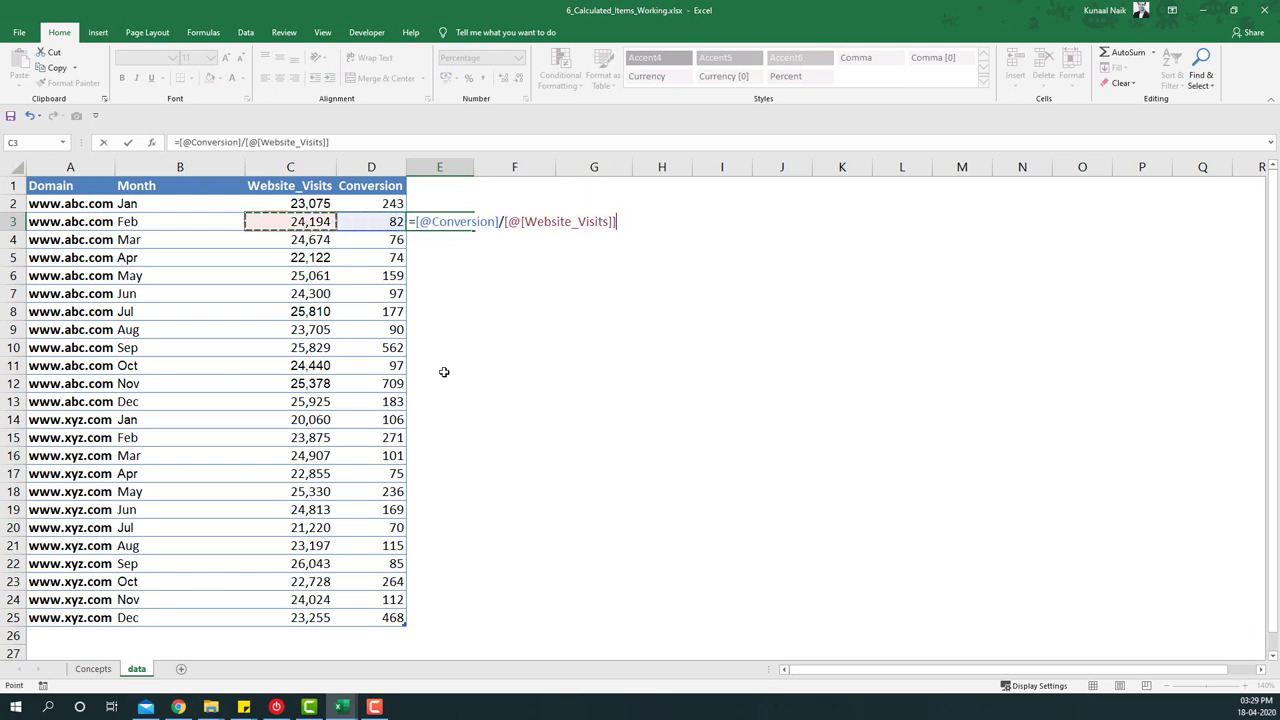
{"action": "key", "text": "Return"}
{"action": "left_click", "coordinate": [434, 222]}
{"action": "key", "text": "ctrl+shift+5"}
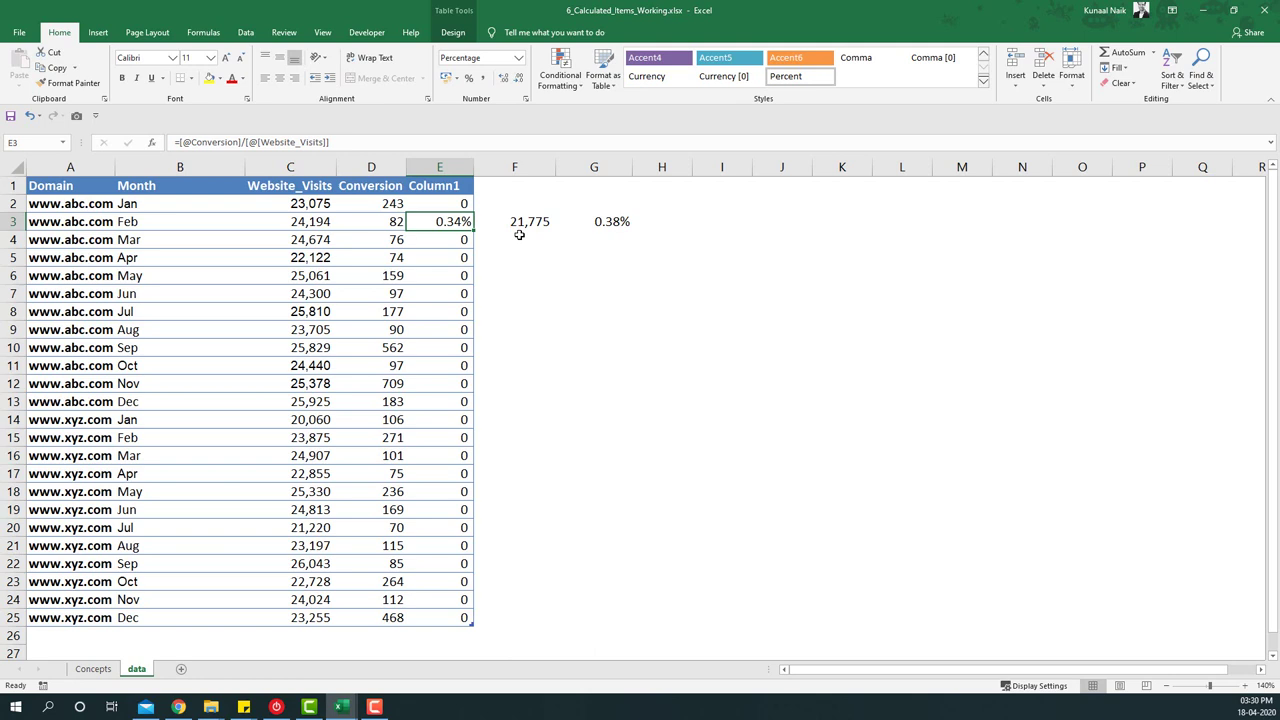
Undo the percentage format, the automatic table column and the formula in E3.
{"action": "key", "text": "ctrl+z"}
{"action": "key", "text": "ctrl+z"}
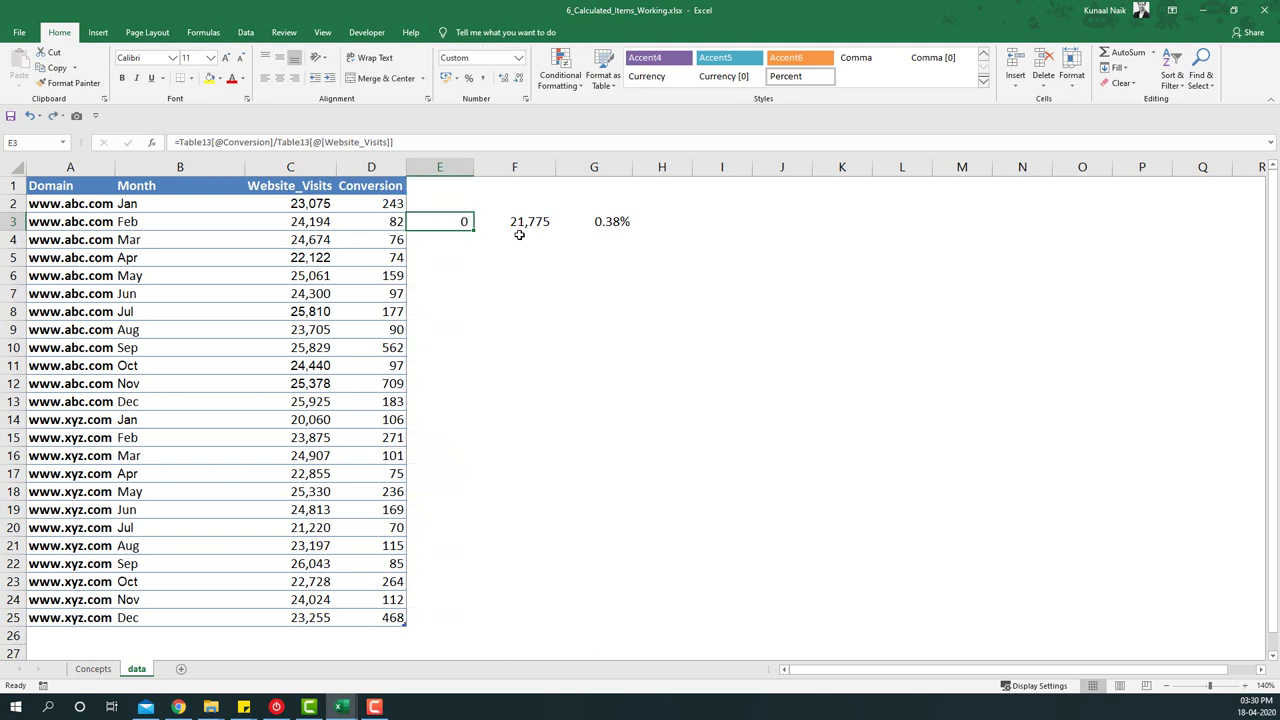
{"action": "key", "text": "ctrl+z"}
Examine the sample results in F3:G3, the column positions beside the table and the empty row 26 beneath it.
{"action": "left_click_drag", "start_coordinate": [519, 231], "coordinate": [597, 224]}
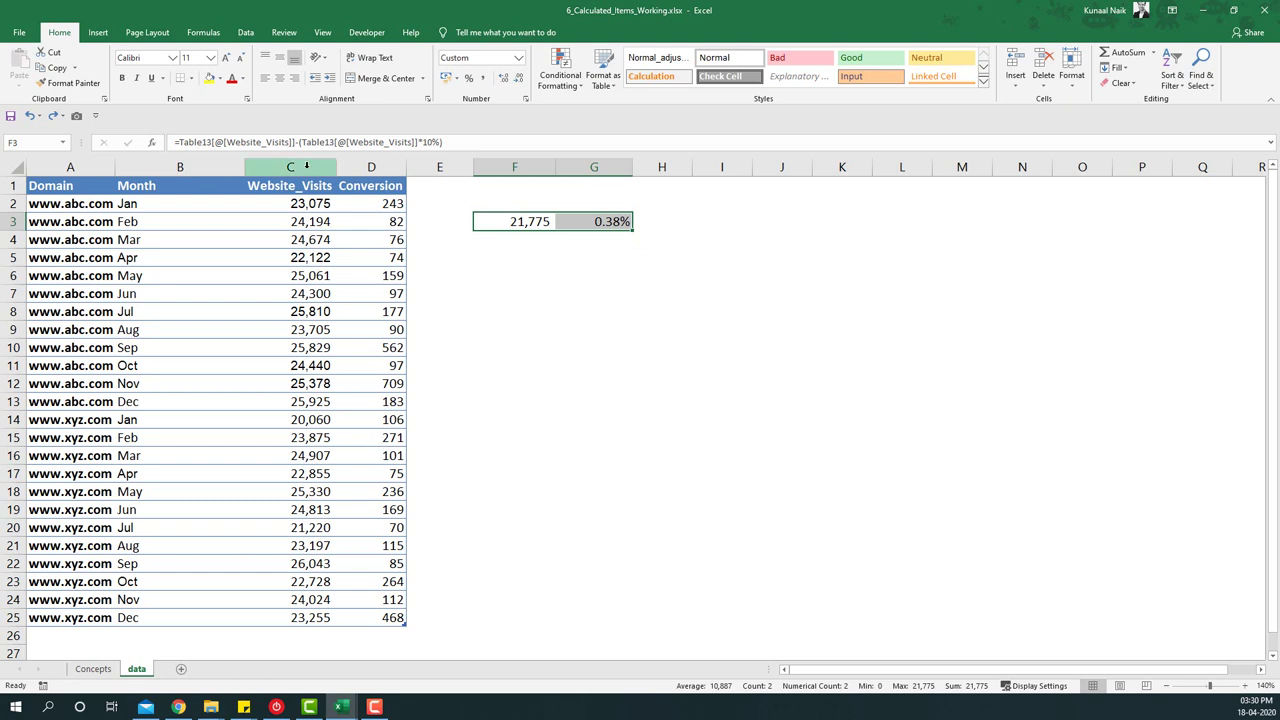
{"action": "mouse_move", "coordinate": [306, 166]}
{"action": "left_mouse_down"}
{"action": "mouse_move", "coordinate": [380, 166]}
{"action": "mouse_move", "coordinate": [395, 347]}
{"action": "mouse_move", "coordinate": [312, 182]}
{"action": "left_mouse_up"}
{"action": "left_click", "coordinate": [437, 162]}
{"action": "left_click", "coordinate": [383, 634]}
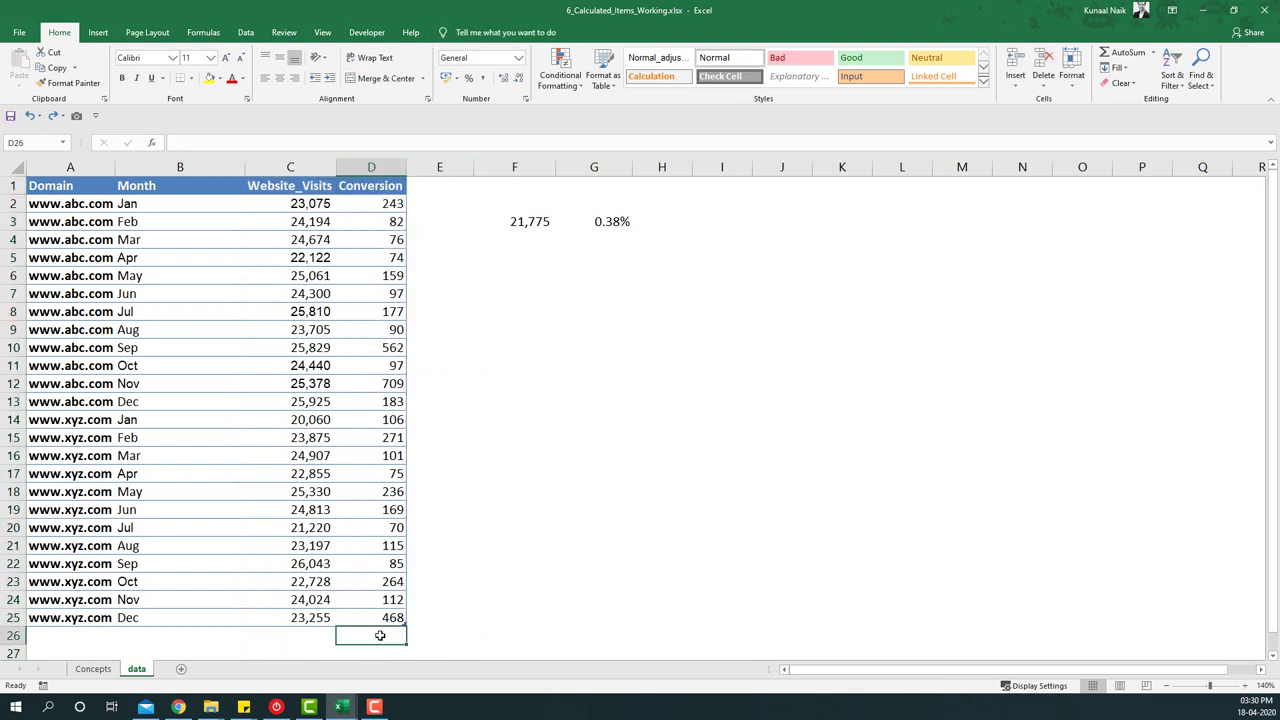
{"action": "left_click_drag", "start_coordinate": [371, 635], "coordinate": [74, 636]}
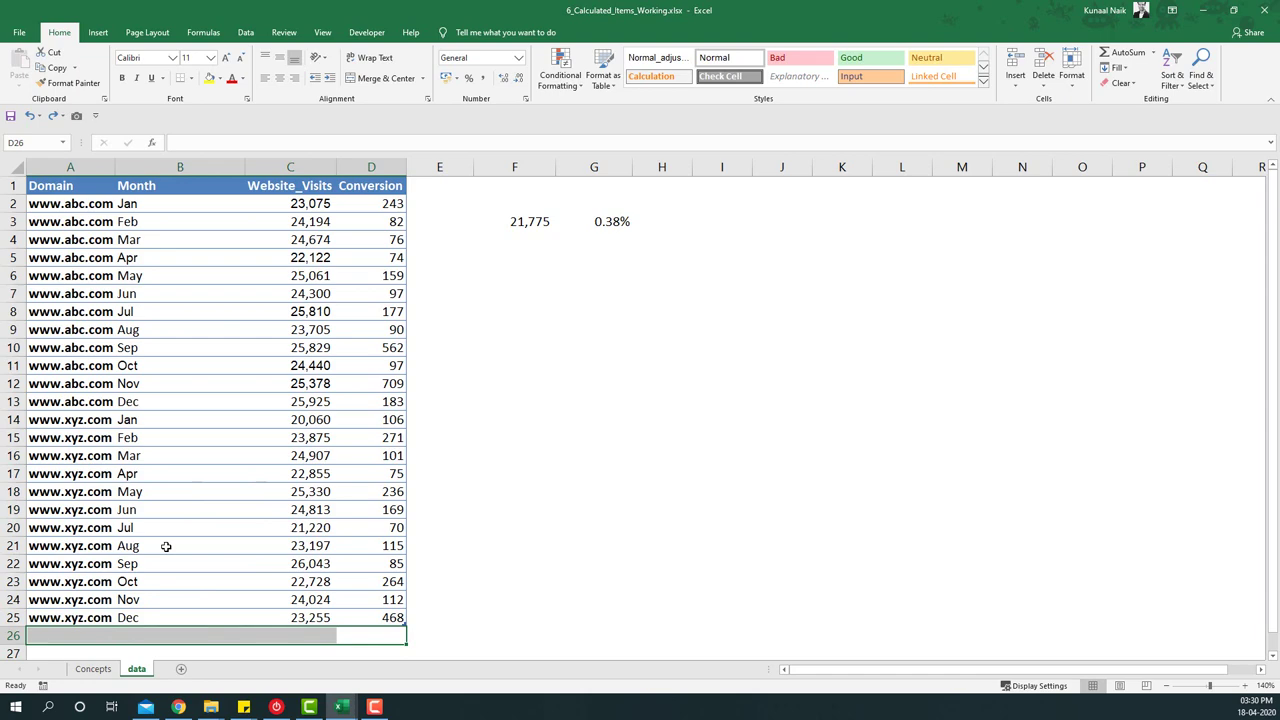
{"action": "scroll", "coordinate": [274, 453], "scroll_direction": "down", "scroll_amount": 5}
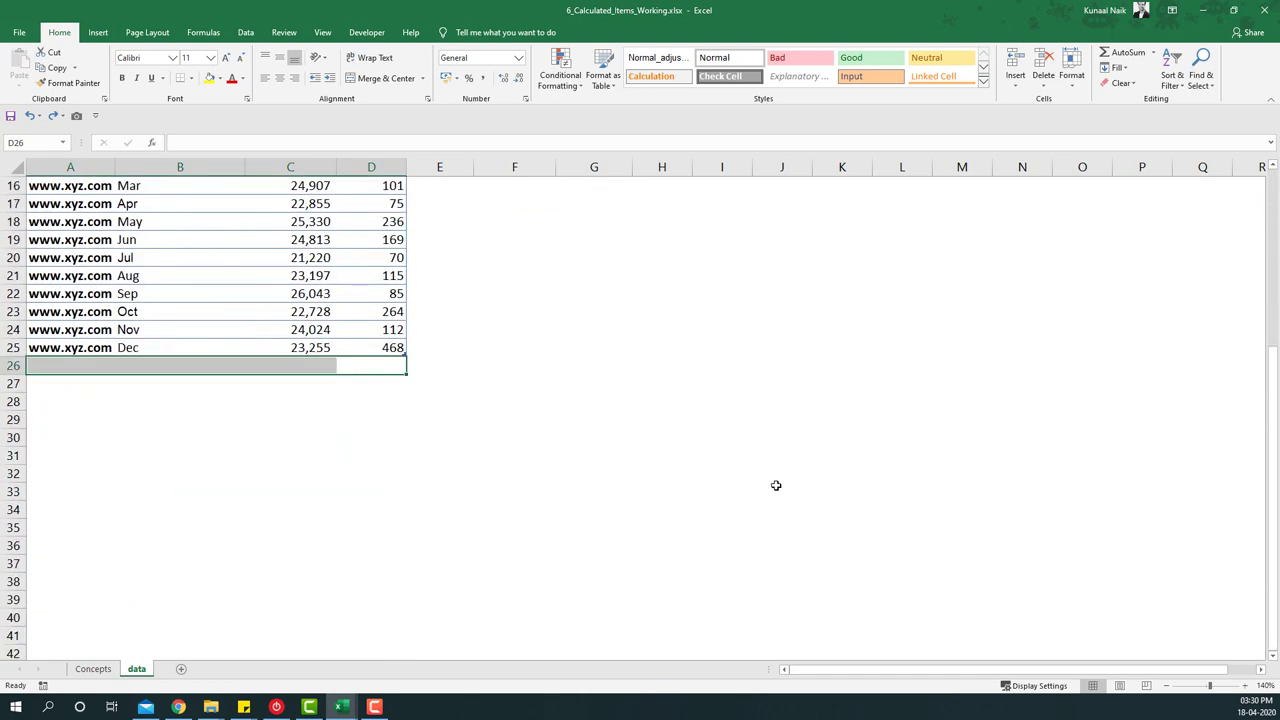
{"action": "scroll", "coordinate": [131, 357], "scroll_direction": "up", "scroll_amount": 2, "text": "ctrl"}
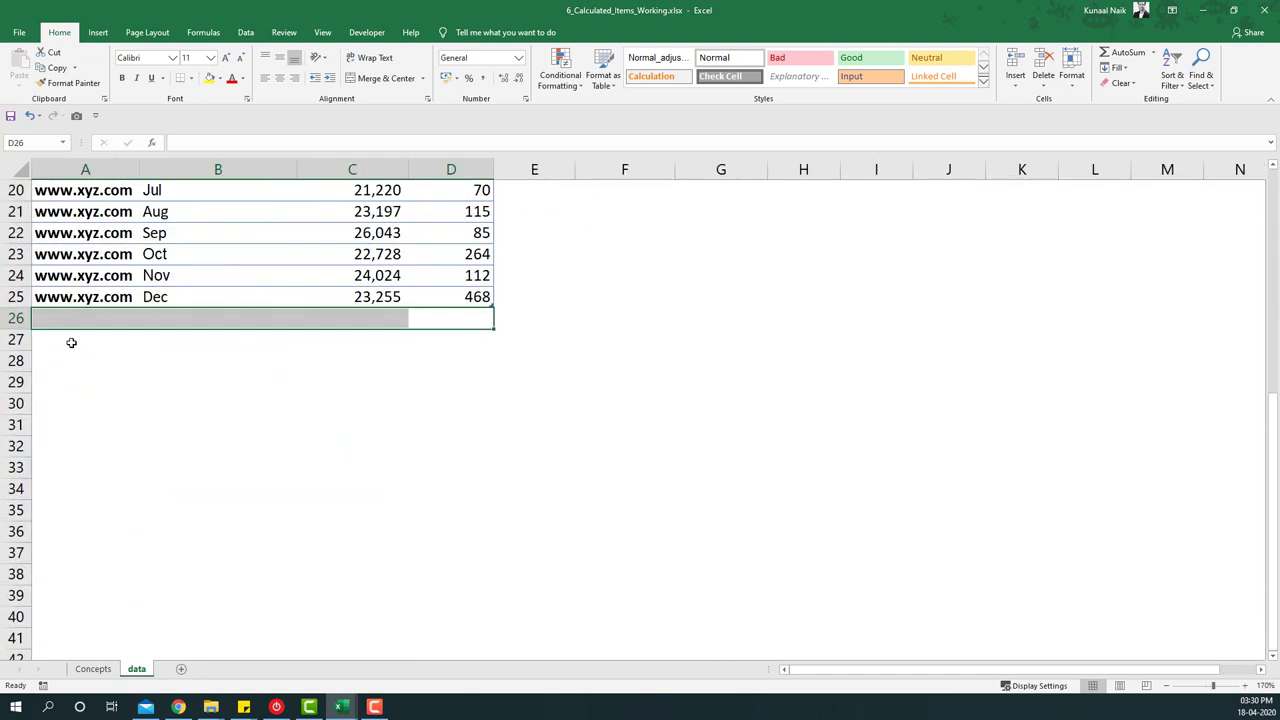
{"action": "left_click", "coordinate": [71, 343]}
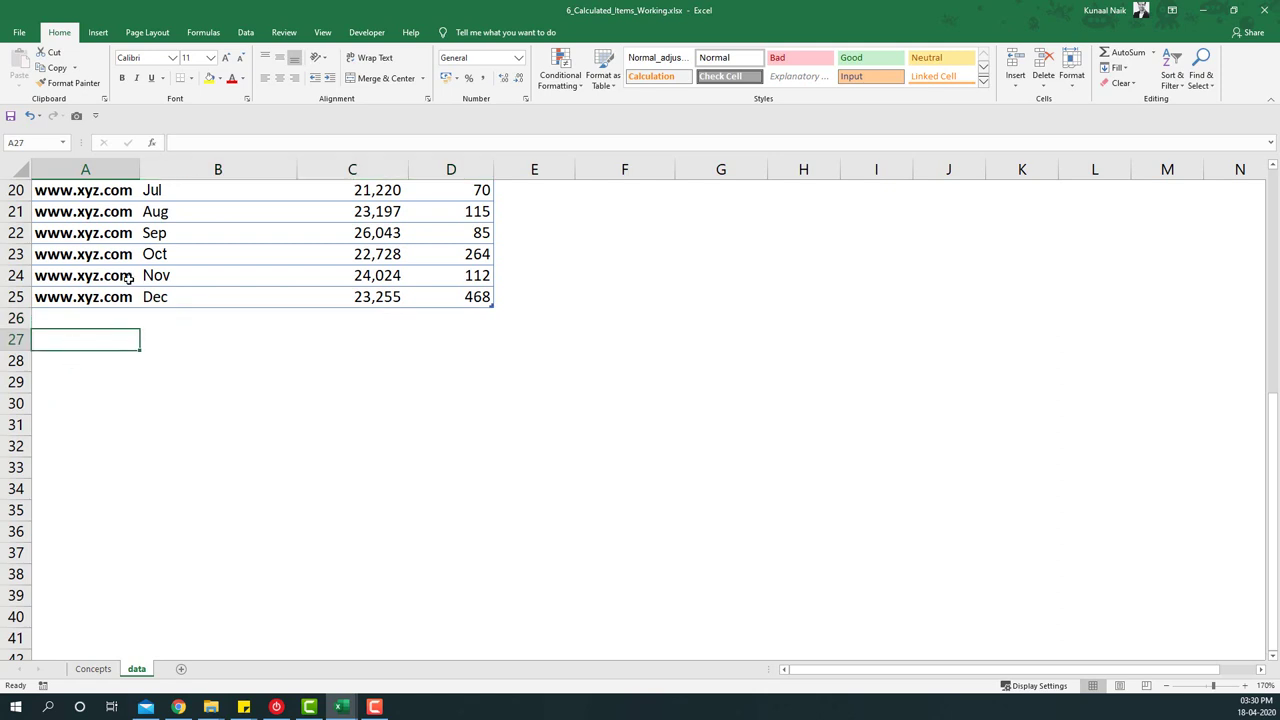
{"action": "left_click_drag", "start_coordinate": [47, 258], "coordinate": [408, 300]}
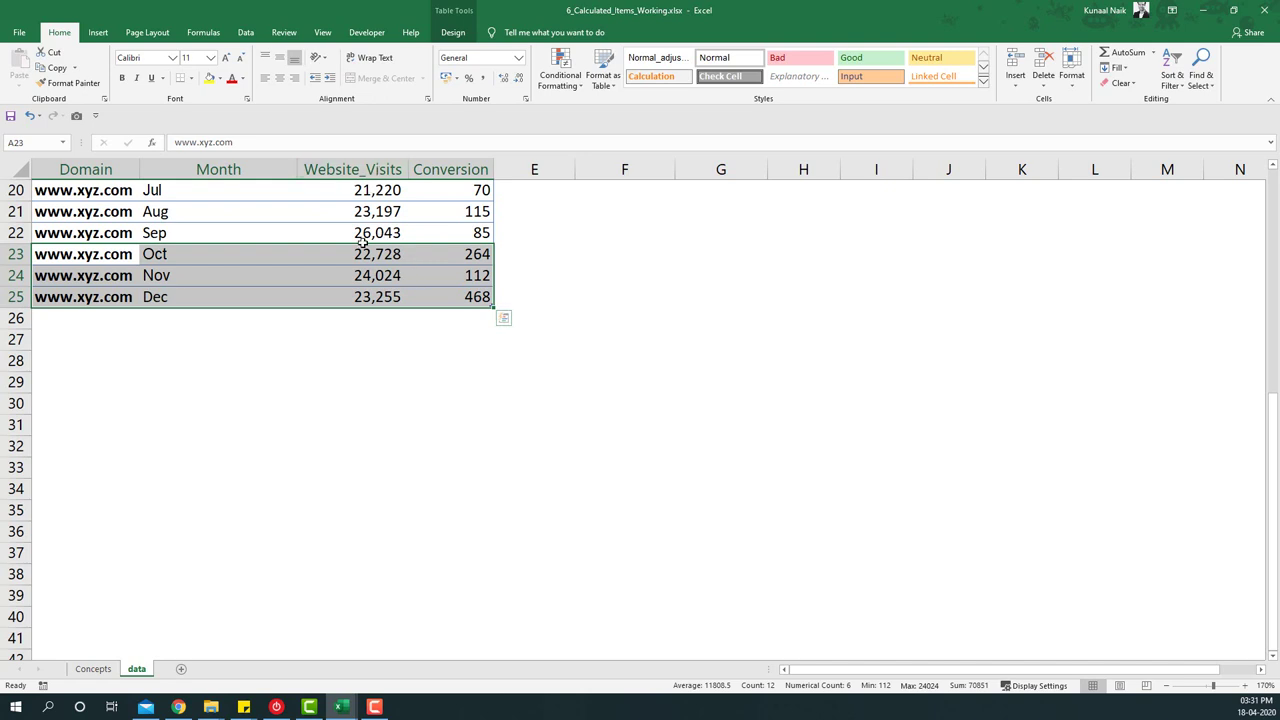
{"action": "left_click_drag", "start_coordinate": [108, 300], "coordinate": [431, 300]}
{"action": "key", "text": "ctrl+c"}
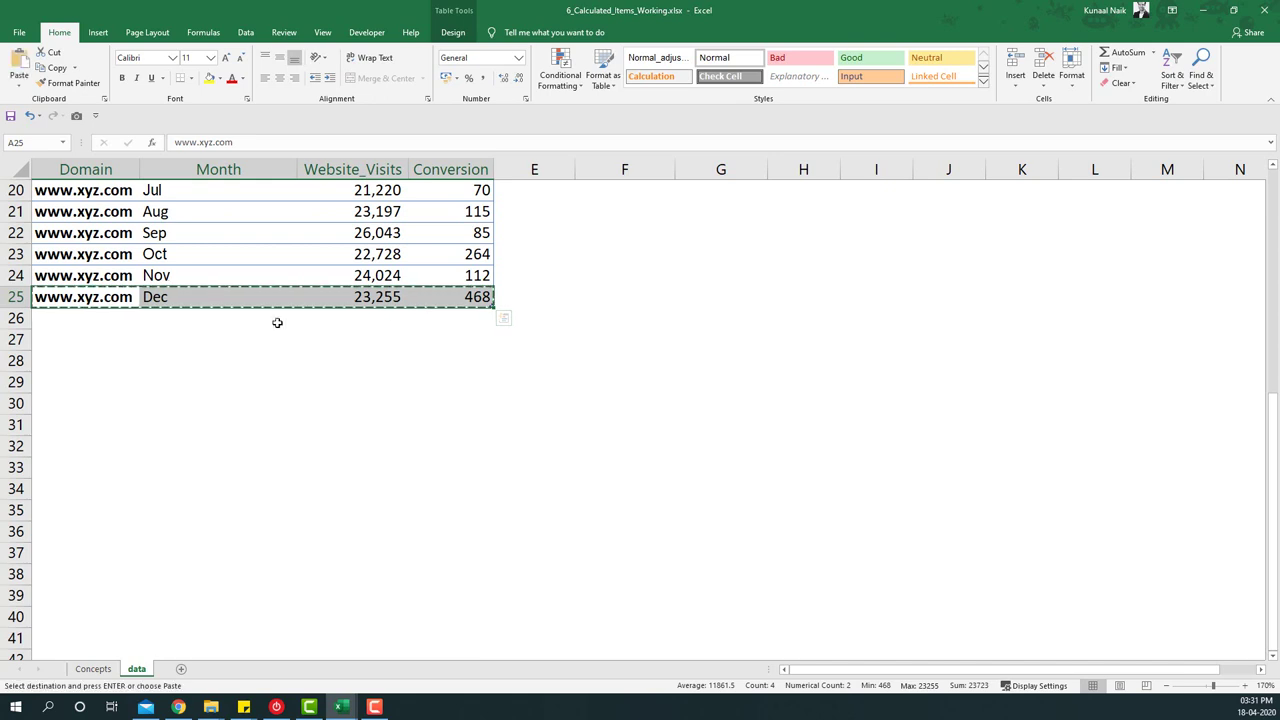
{"action": "left_click", "coordinate": [100, 344]}
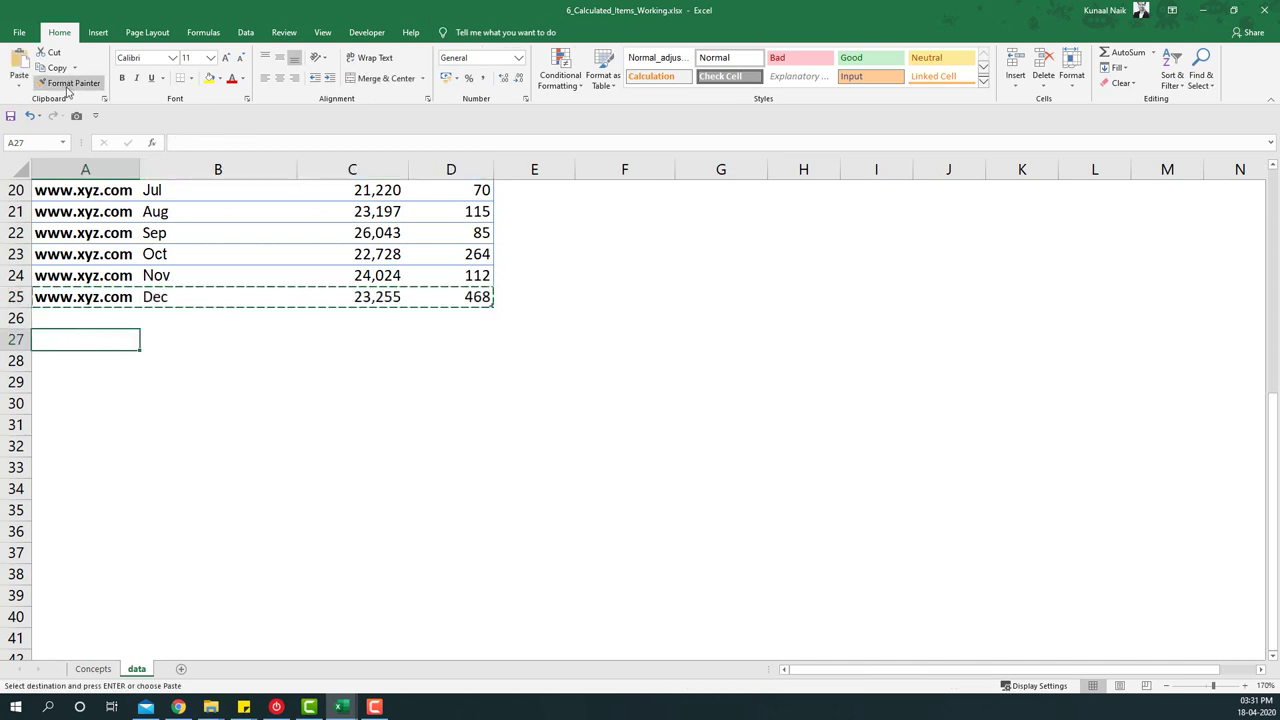
{"action": "key", "text": "ctrl+v"}
{"action": "key", "text": "Escape"}
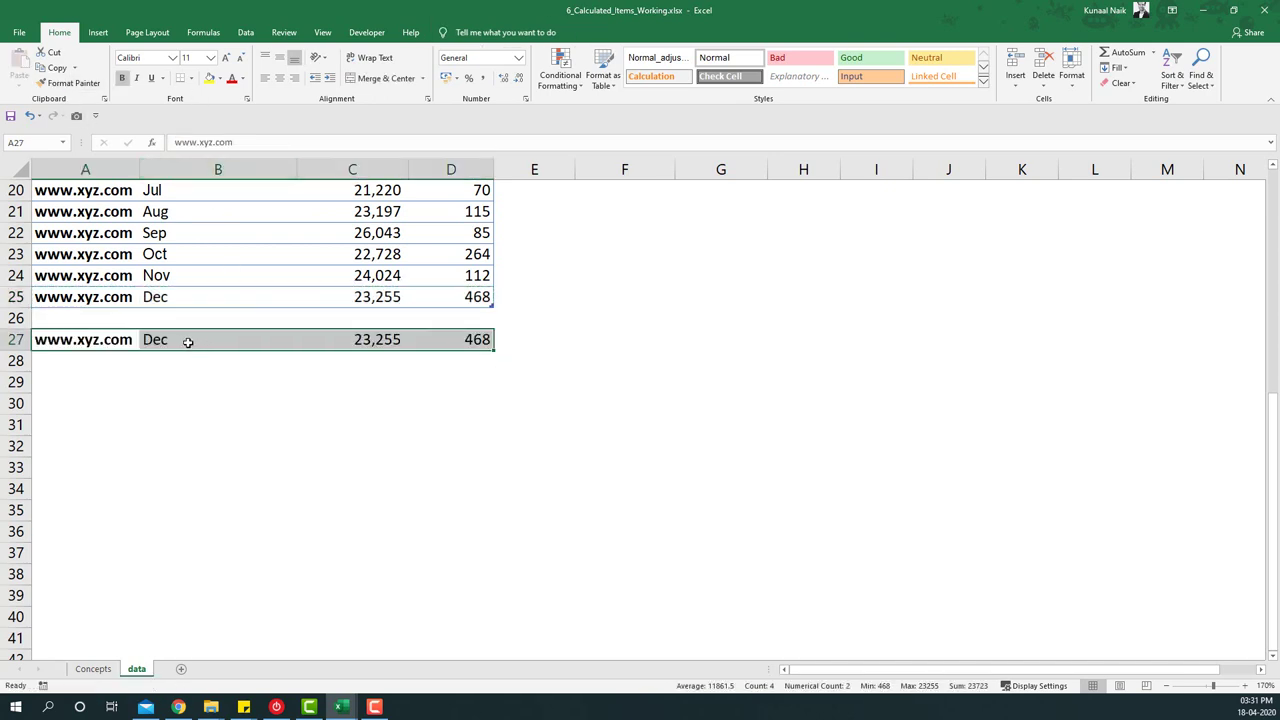
Change the month in B27 of the copied row to Q4.
{"action": "left_click", "coordinate": [194, 340]}
{"action": "type", "text": "Q4"}
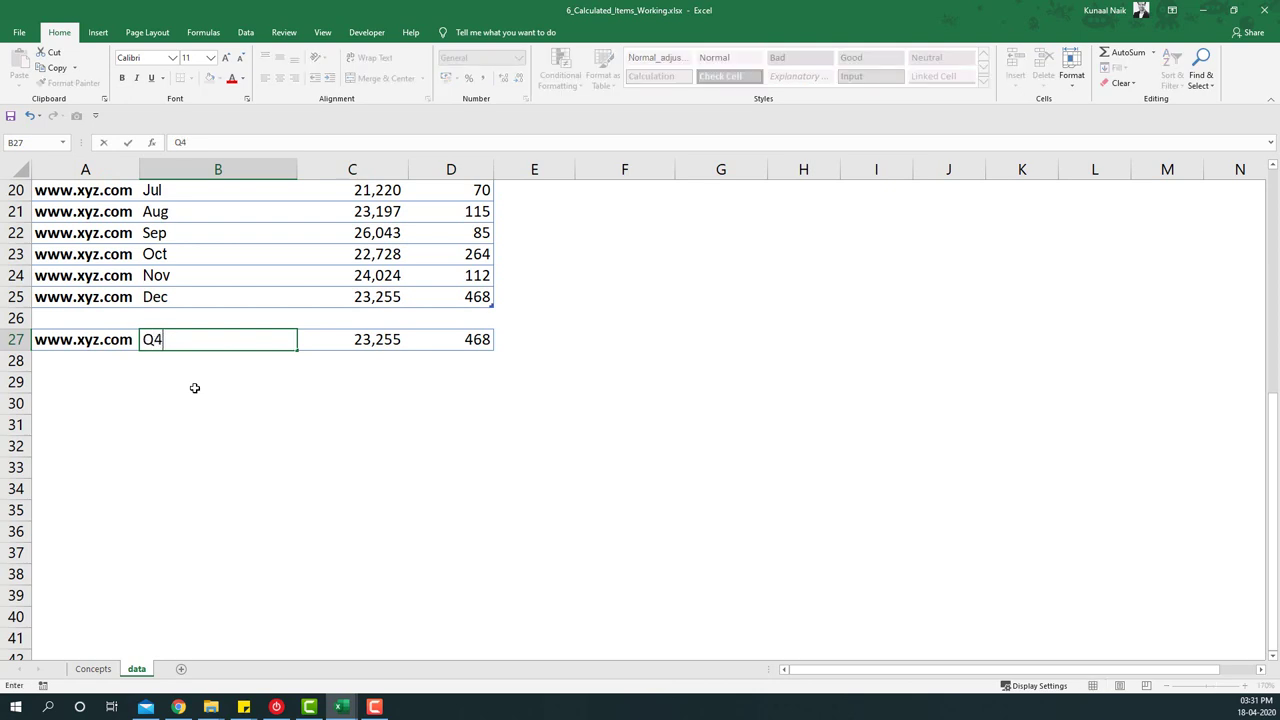
{"action": "key", "text": "Return"}
{"action": "key", "text": "Right"}
{"action": "key", "text": "Up"}
{"action": "key", "text": "Right"}
{"action": "key", "text": "Left"}
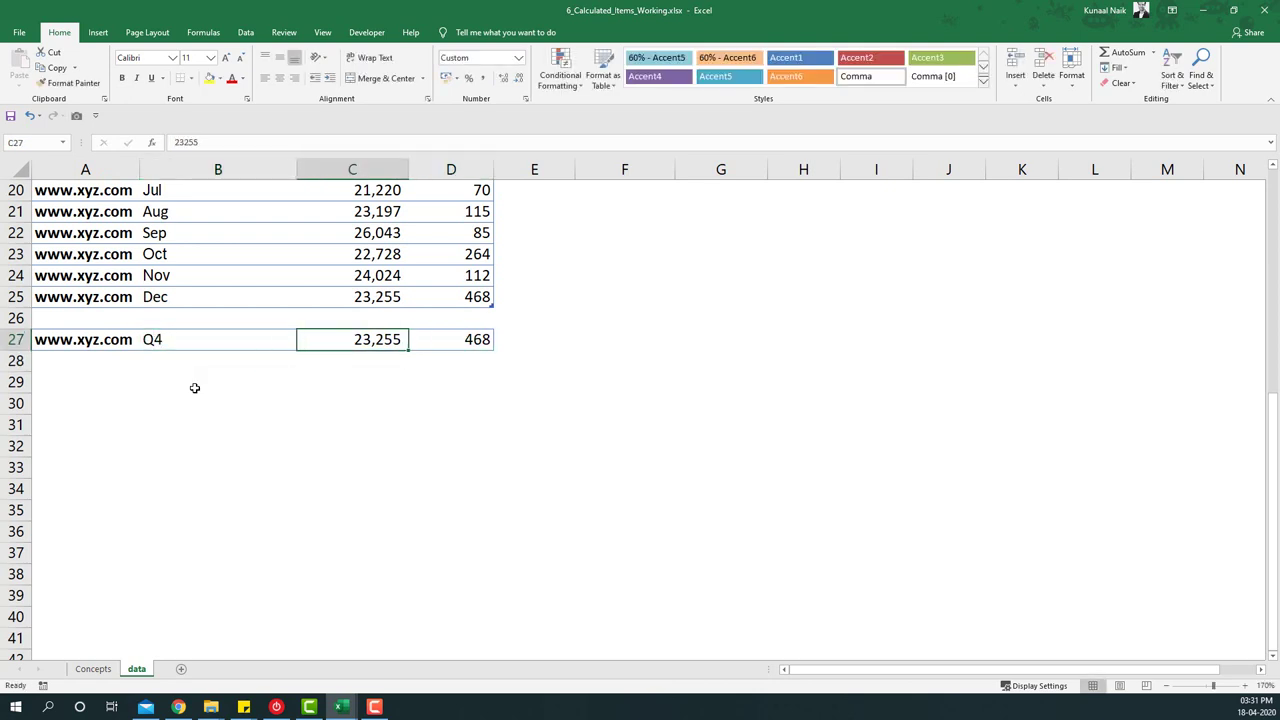
Sum the October to December visits in C27 with =SUM(C23:C25) and fill the formula across to the Conversion cell D27.
{"action": "type", "text": "=sum"}
{"action": "key", "text": "Tab"}
{"action": "key", "text": "Up"}
{"action": "key", "text": "Up"}
{"action": "key", "text": "Up"}
{"action": "key", "text": "Down"}
{"action": "key", "text": "shift+Up"}
{"action": "key", "text": "shift+Up"}
{"action": "key", "text": "ctrl+Return"}
{"action": "key", "text": "shift+Right"}
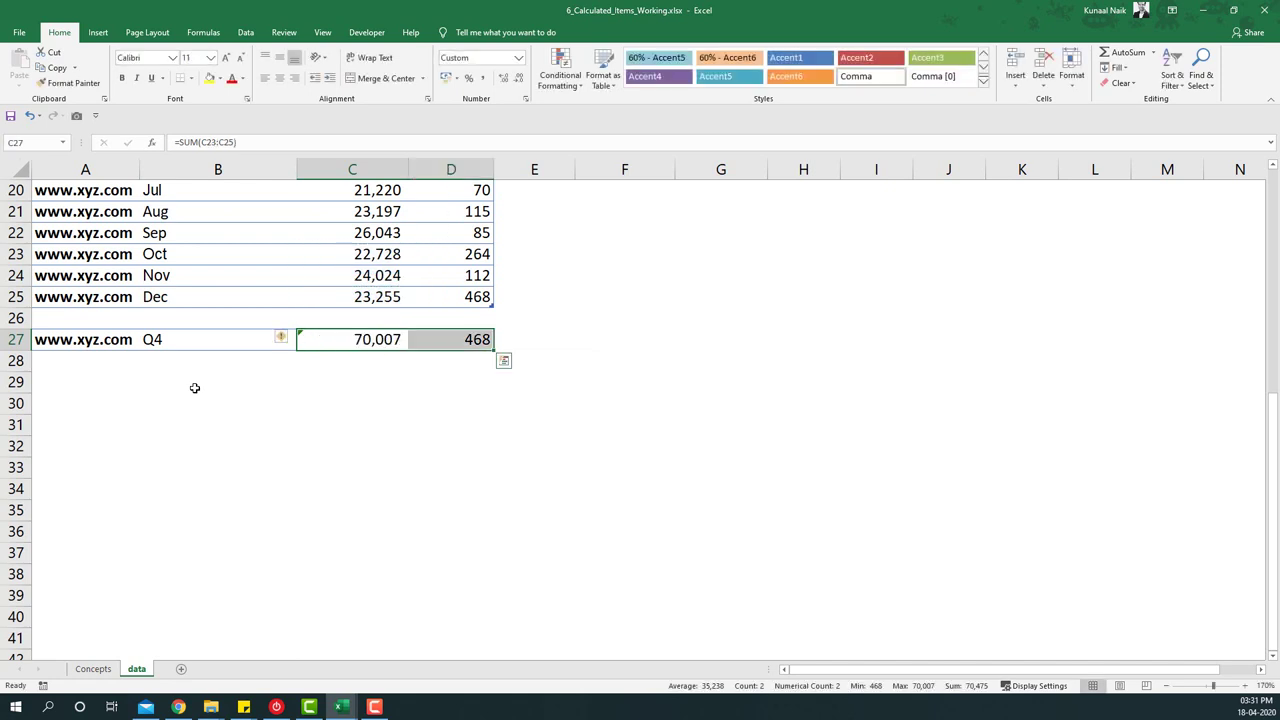
{"action": "key", "text": "ctrl+r"}
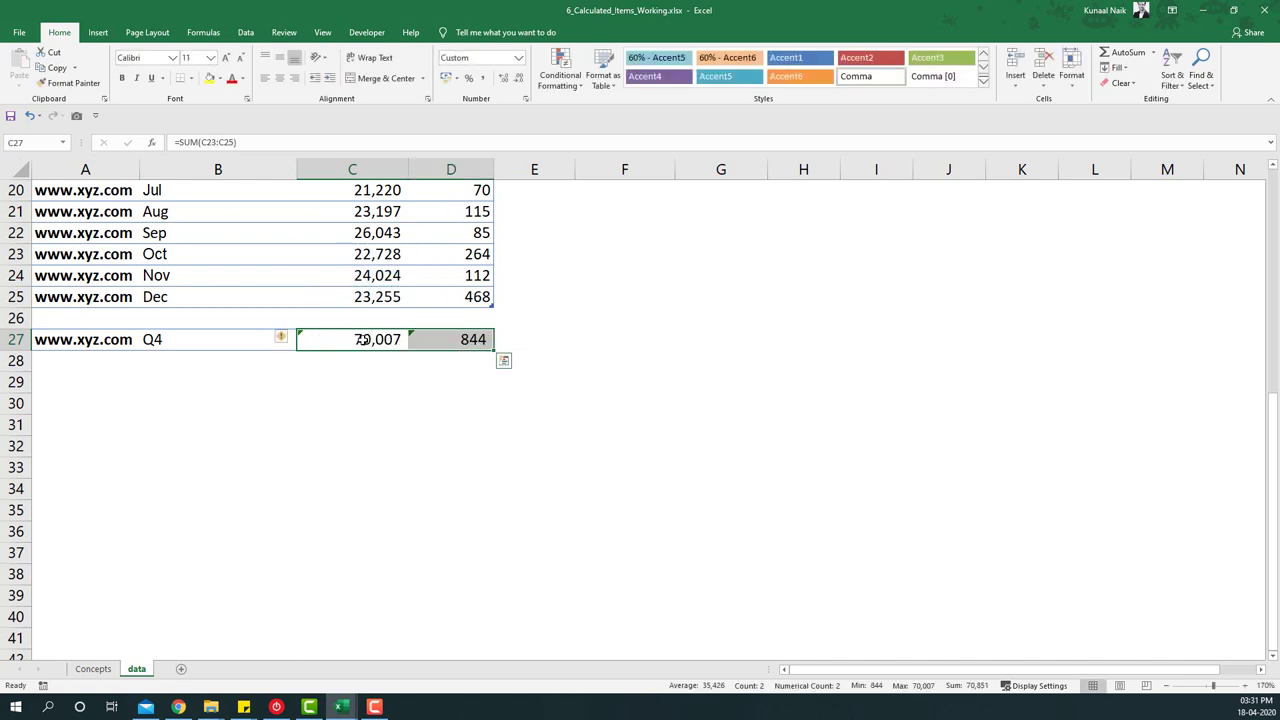
{"action": "left_click_drag", "start_coordinate": [368, 257], "coordinate": [354, 297]}
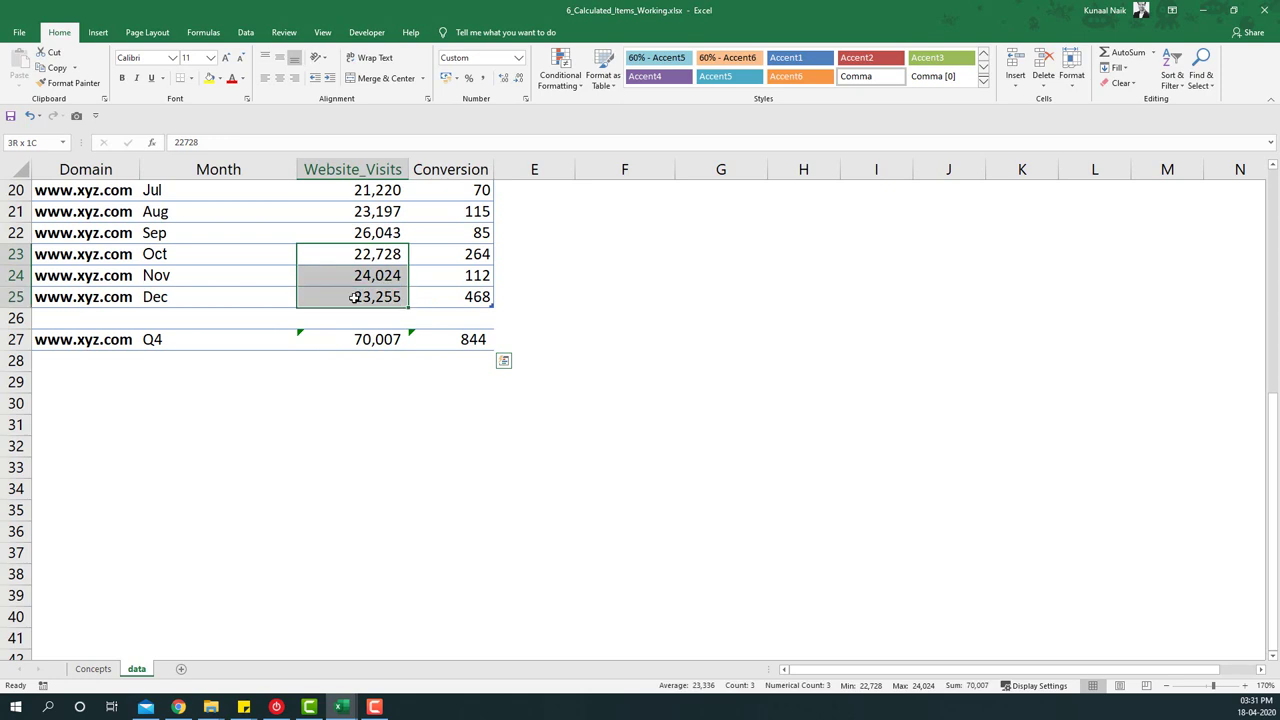
{"action": "left_click", "coordinate": [180, 339]}
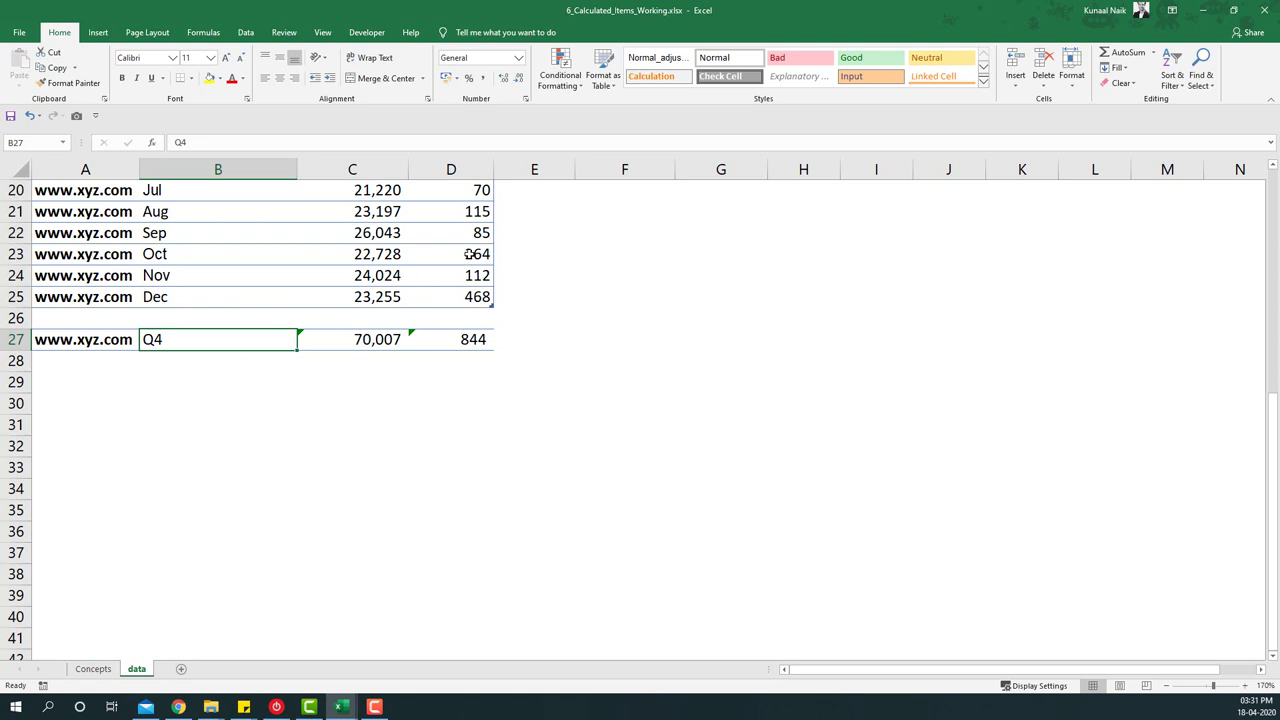
{"action": "left_click_drag", "start_coordinate": [470, 254], "coordinate": [463, 298]}
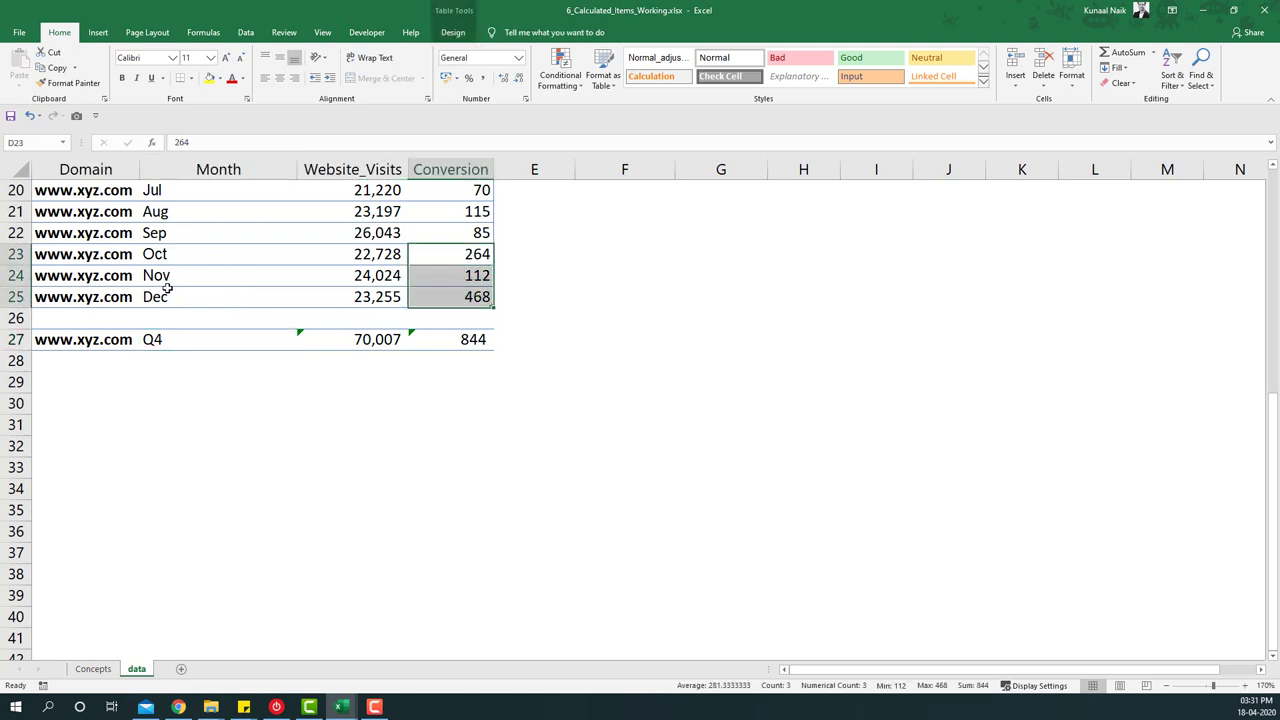
Calculate the Q4 conversion rate in E27 as =D27/C27 and format it as a percentage with two decimal places.
{"action": "left_click", "coordinate": [529, 343]}
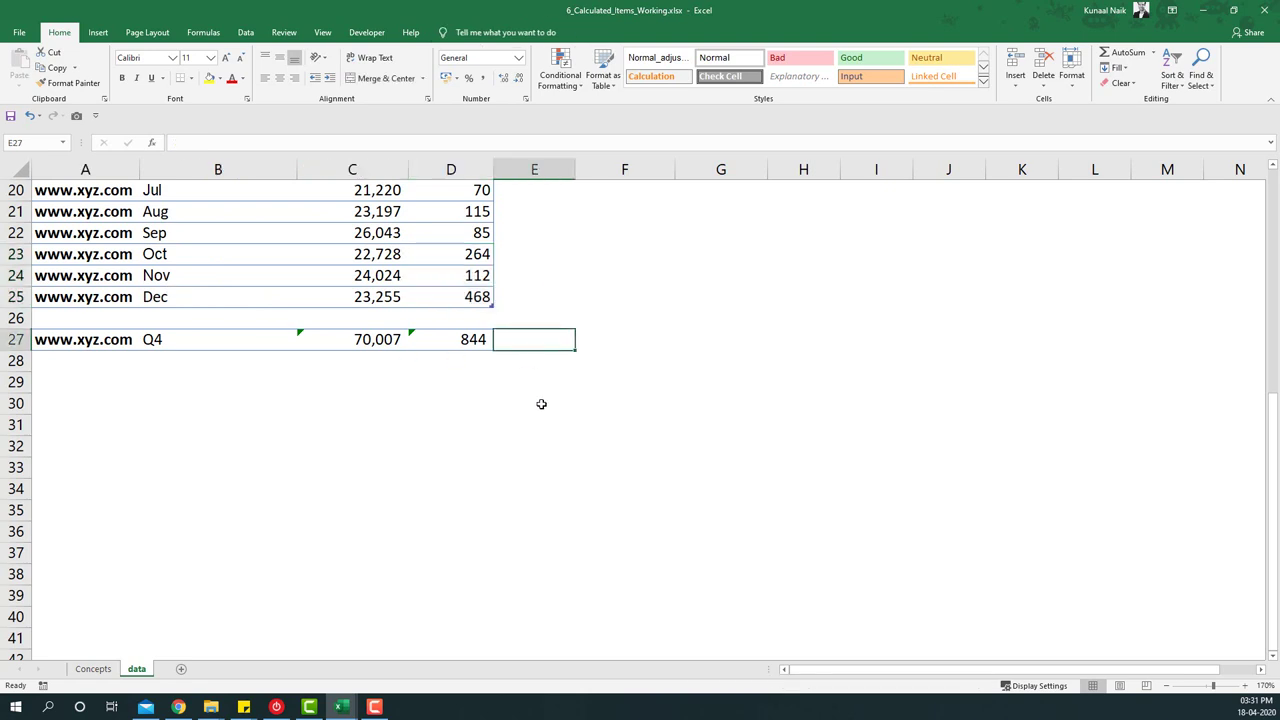
{"action": "type", "text": "="}
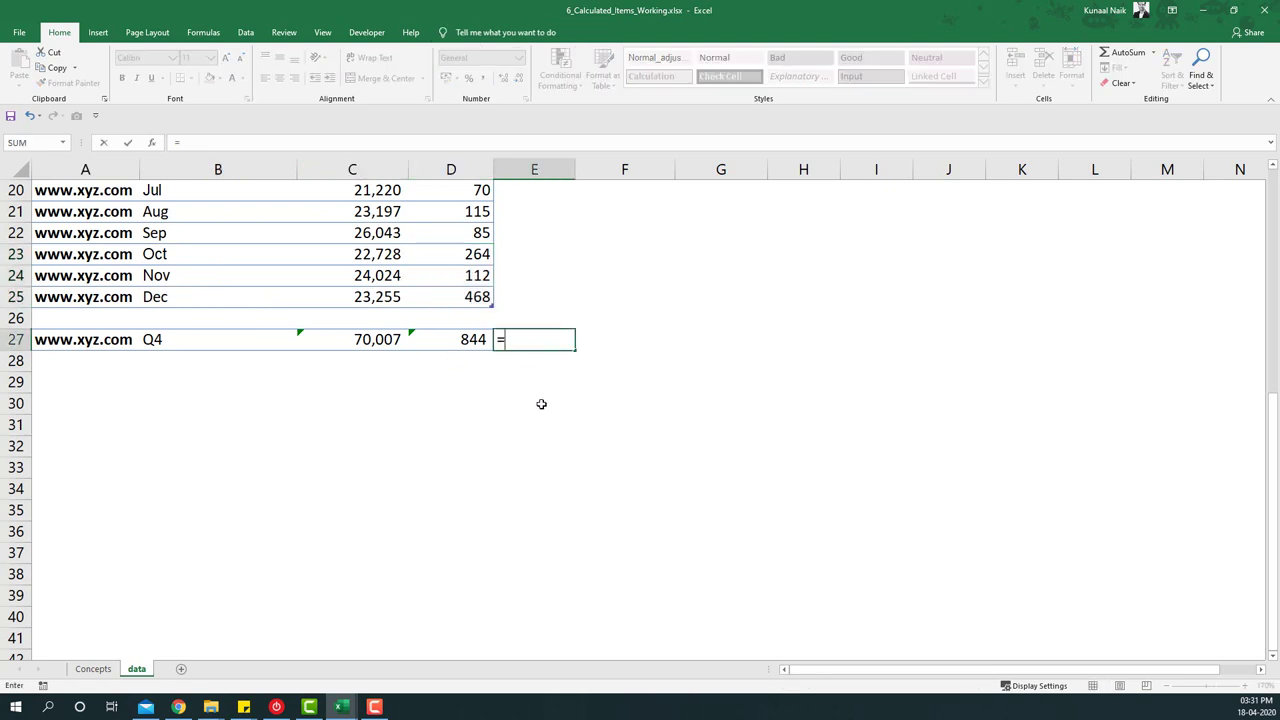
{"action": "key", "text": "Left"}
{"action": "type", "text": "/"}
{"action": "key", "text": "Left"}
{"action": "key", "text": "Left"}
{"action": "key", "text": "Return"}
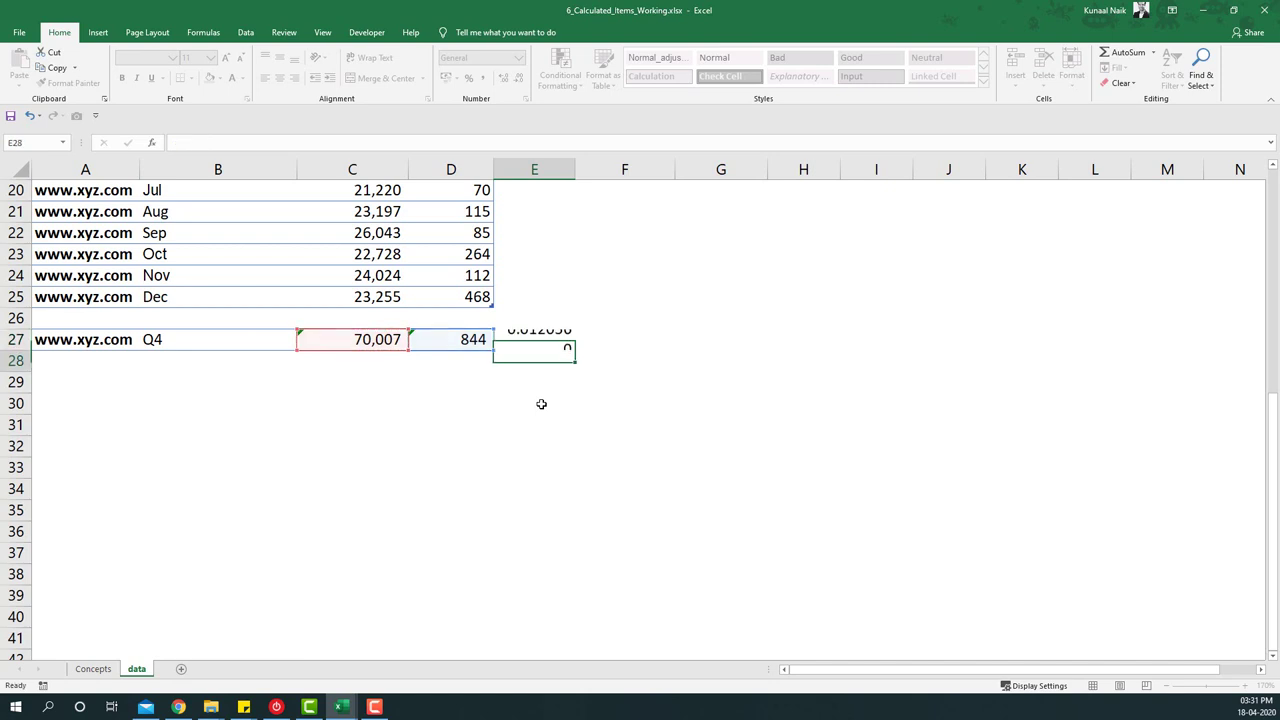
{"action": "key", "text": "Up"}
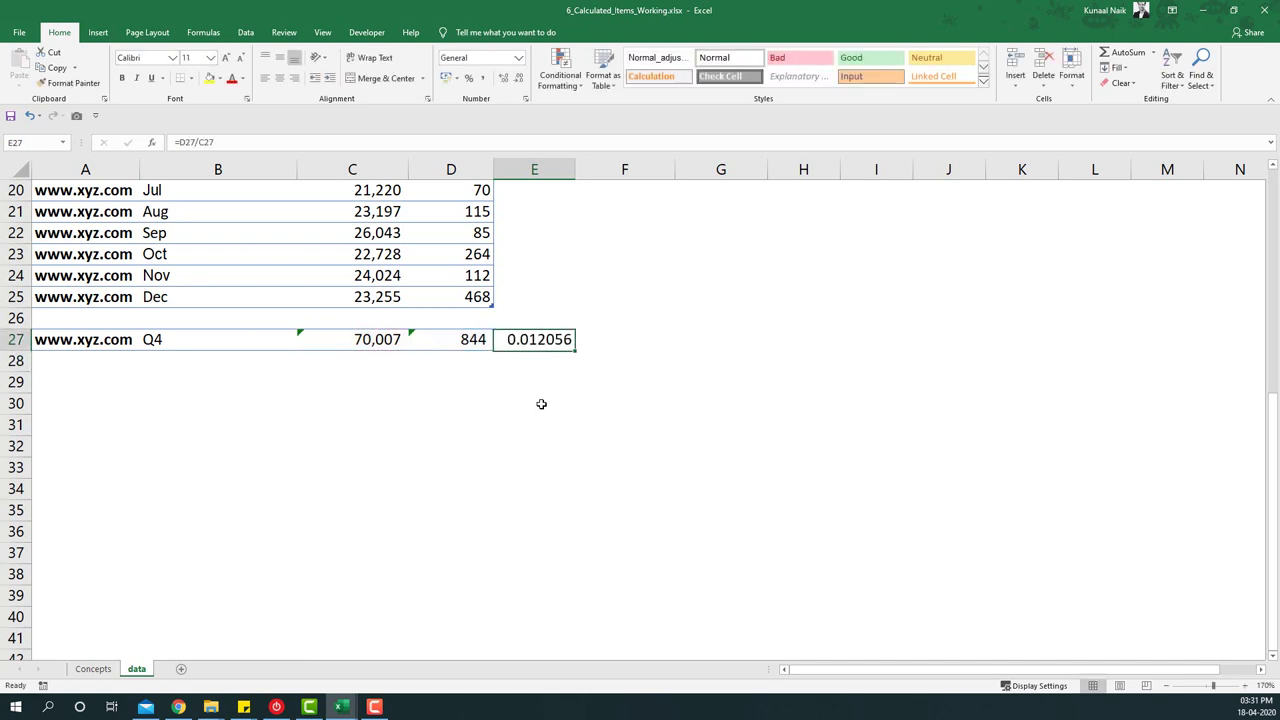
{"action": "left_click", "coordinate": [468, 78]}
{"action": "left_click", "coordinate": [504, 78]}
{"action": "left_click", "coordinate": [505, 79]}
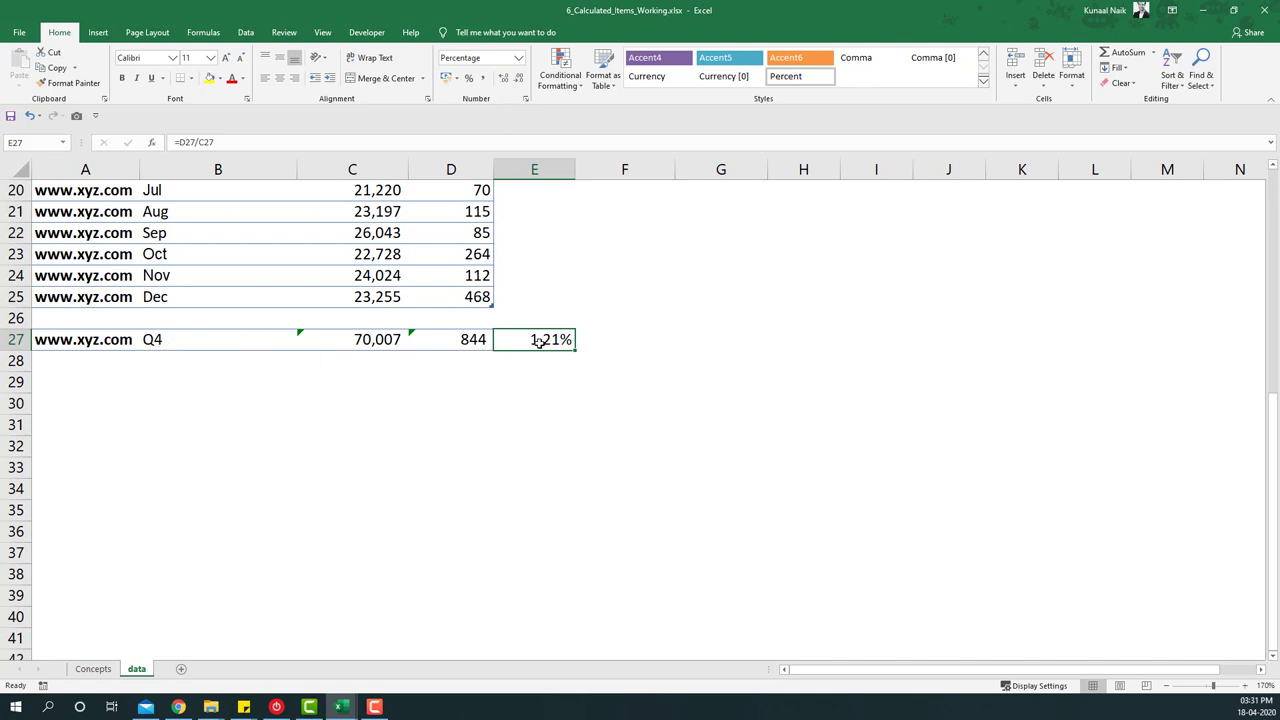
Try moving the Q4 row A27:D27 up into row 26 so it joins the table, and undo the move.
{"action": "left_click_drag", "start_coordinate": [78, 340], "coordinate": [375, 318]}
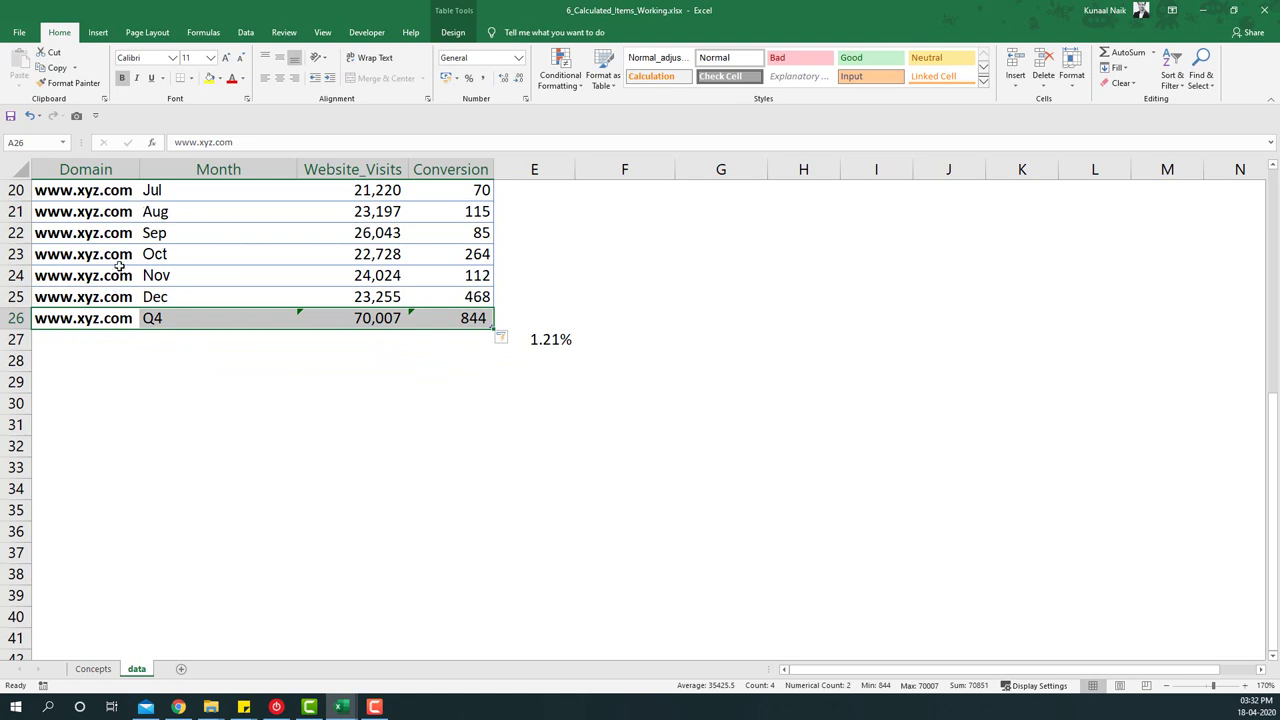
{"action": "key", "text": "ctrl+z"}
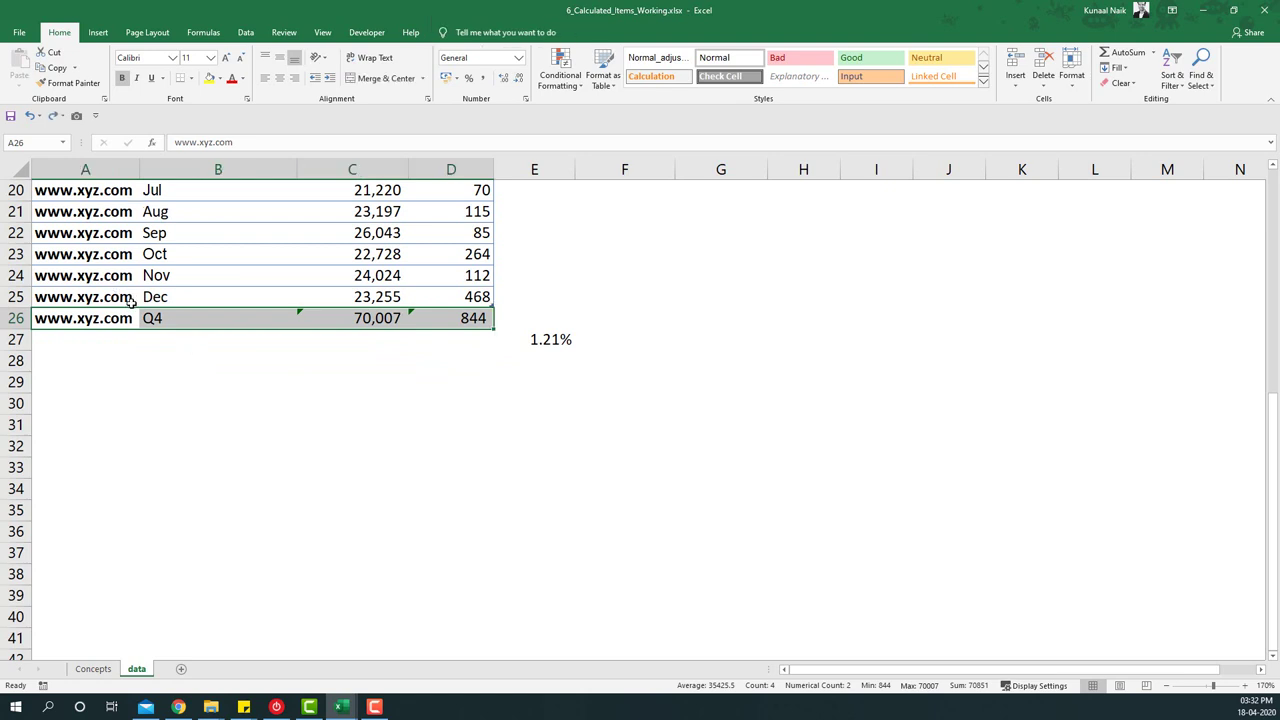
{"action": "key", "text": "ctrl+z"}
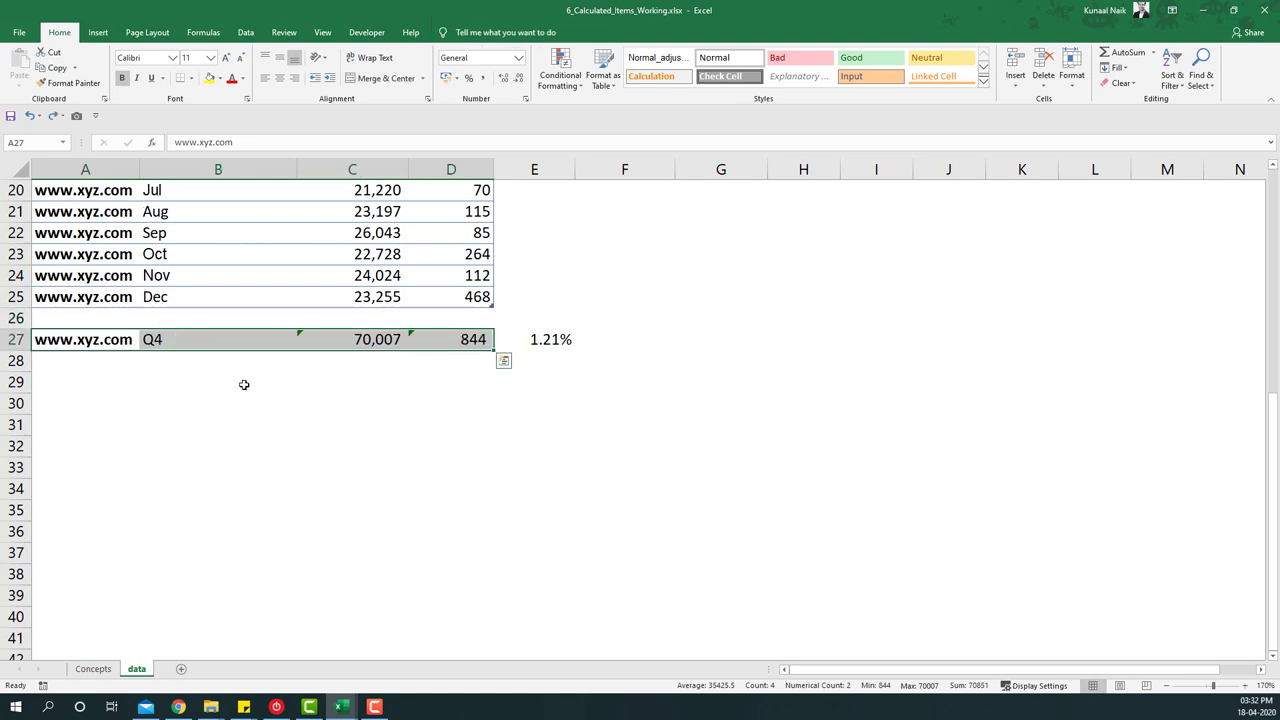
{"action": "key", "text": "Escape"}
{"action": "left_click", "coordinate": [18, 339]}
{"action": "left_click", "coordinate": [336, 274]}
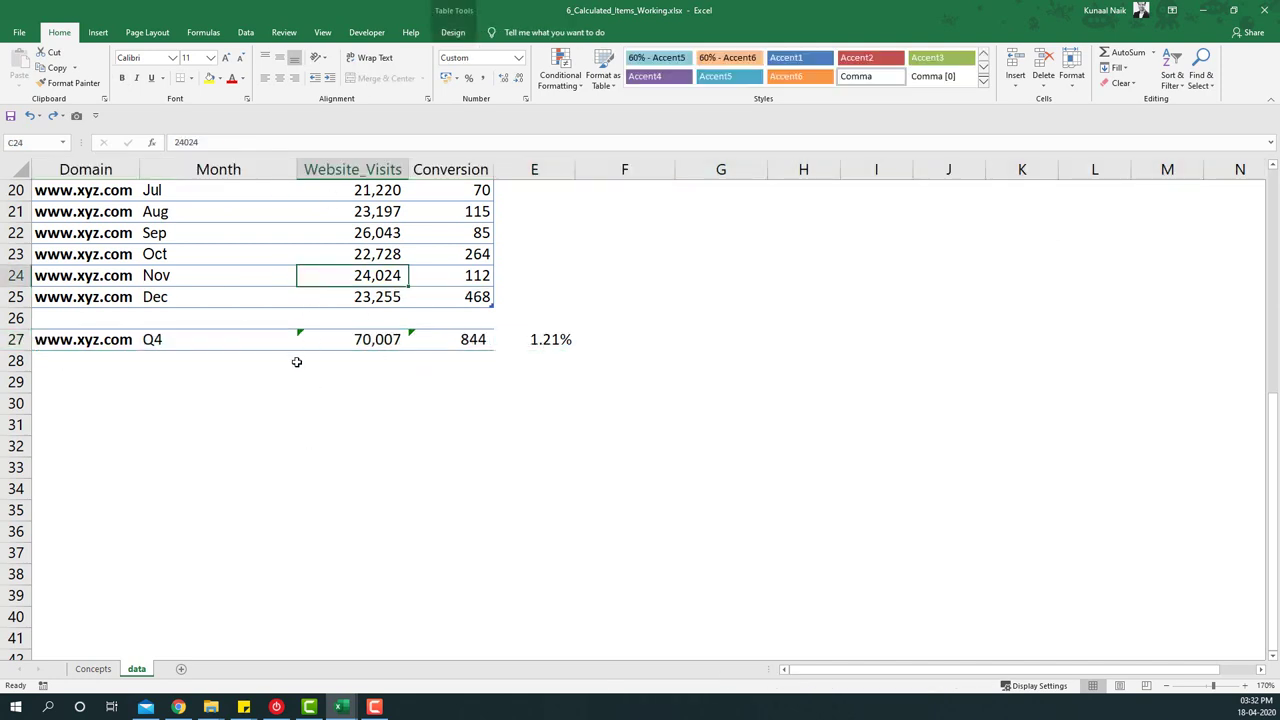
{"action": "scroll", "coordinate": [296, 362], "scroll_direction": "up", "scroll_amount": 1}
{"action": "left_click_drag", "start_coordinate": [468, 365], "coordinate": [95, 186]}
{"action": "scroll", "coordinate": [277, 366], "scroll_direction": "up", "scroll_amount": 5}
{"action": "left_click_drag", "start_coordinate": [88, 340], "coordinate": [92, 378]}
Insert a pivot table based on the website data table on a new worksheet.
{"action": "left_click", "coordinate": [85, 297]}
{"action": "left_click", "coordinate": [101, 34]}
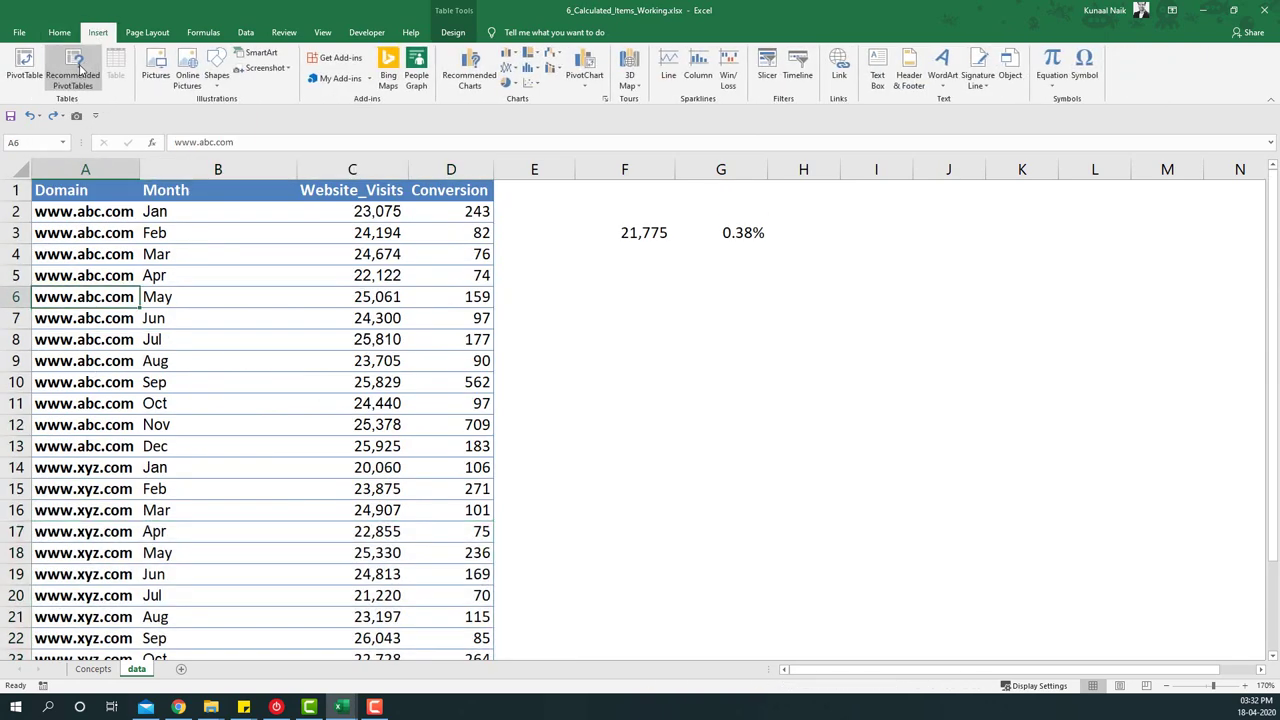
{"action": "left_click", "coordinate": [24, 68]}
{"action": "left_click", "coordinate": [700, 675]}
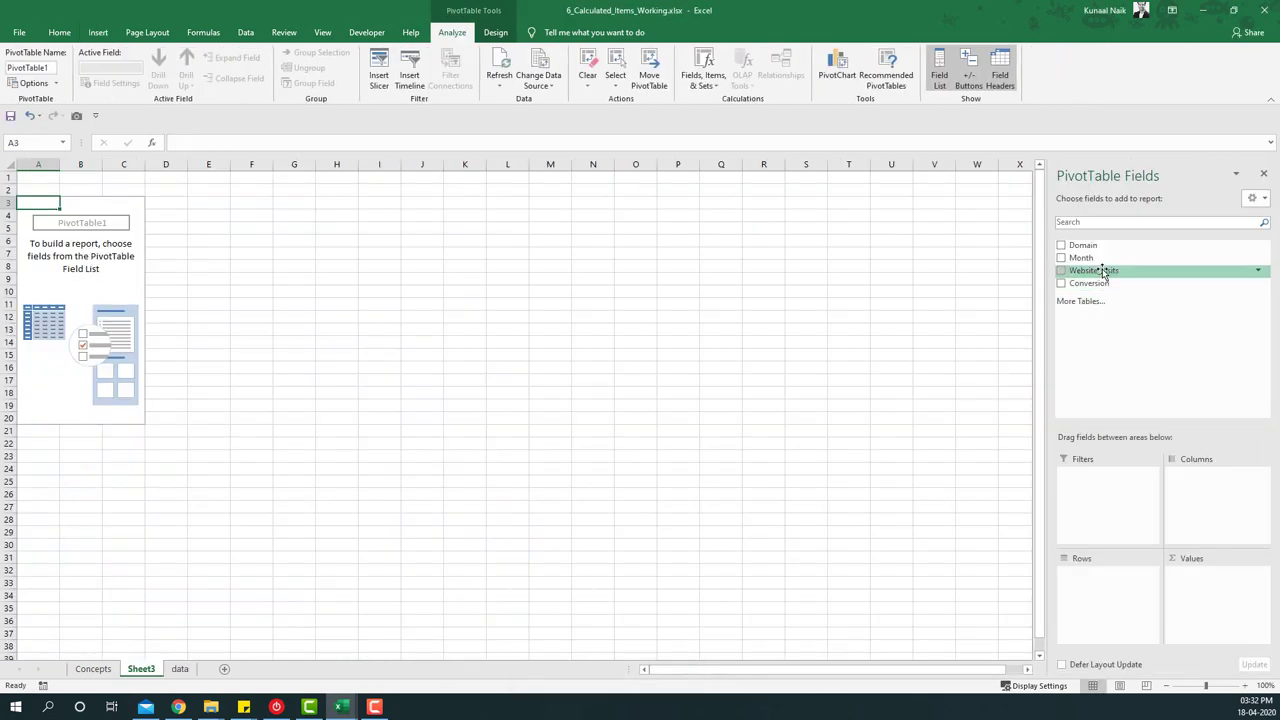
Lay out the pivot table with Website_Visits as values, Domain as columns and Month as rows.
{"action": "left_click_drag", "start_coordinate": [1097, 271], "coordinate": [1205, 584]}
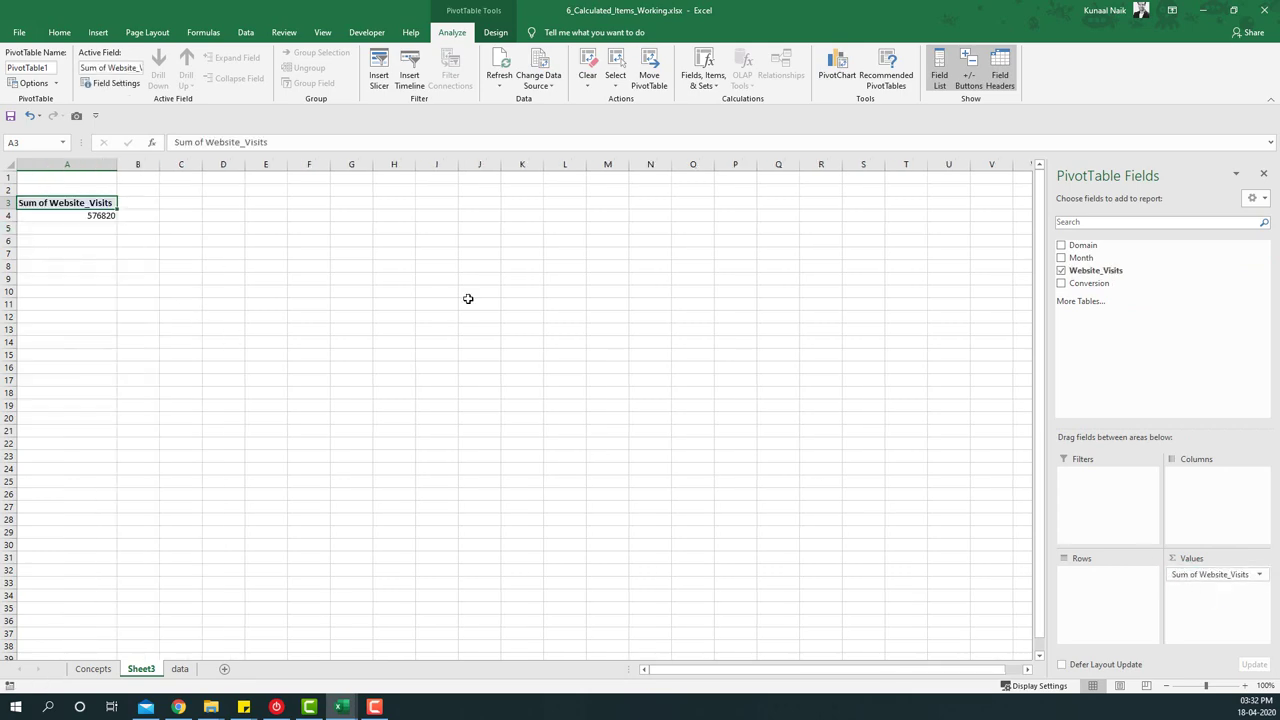
{"action": "left_click_drag", "start_coordinate": [1114, 245], "coordinate": [1210, 496]}
{"action": "left_click_drag", "start_coordinate": [1094, 260], "coordinate": [1111, 632]}
Format the Website_Visits values as Number with zero decimal places and a thousands separator.
{"action": "left_click", "coordinate": [243, 270]}
{"action": "right_click", "coordinate": [243, 270]}
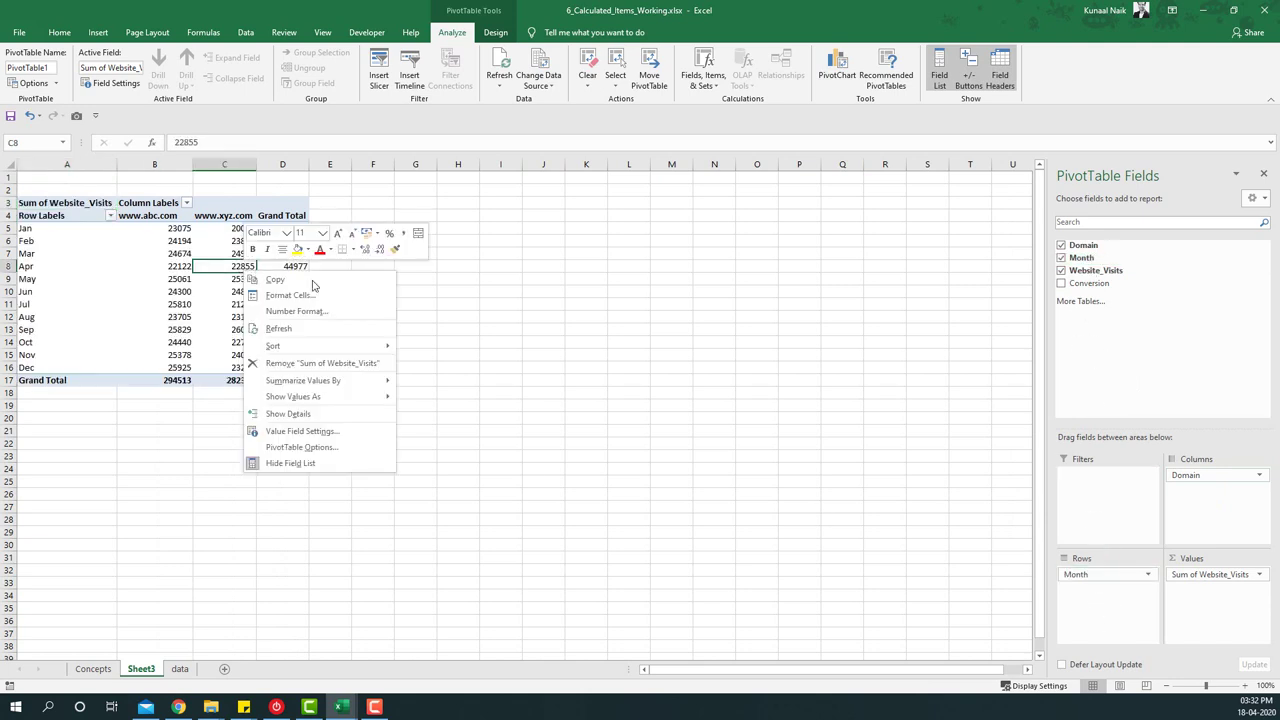
{"action": "left_click", "coordinate": [340, 312]}
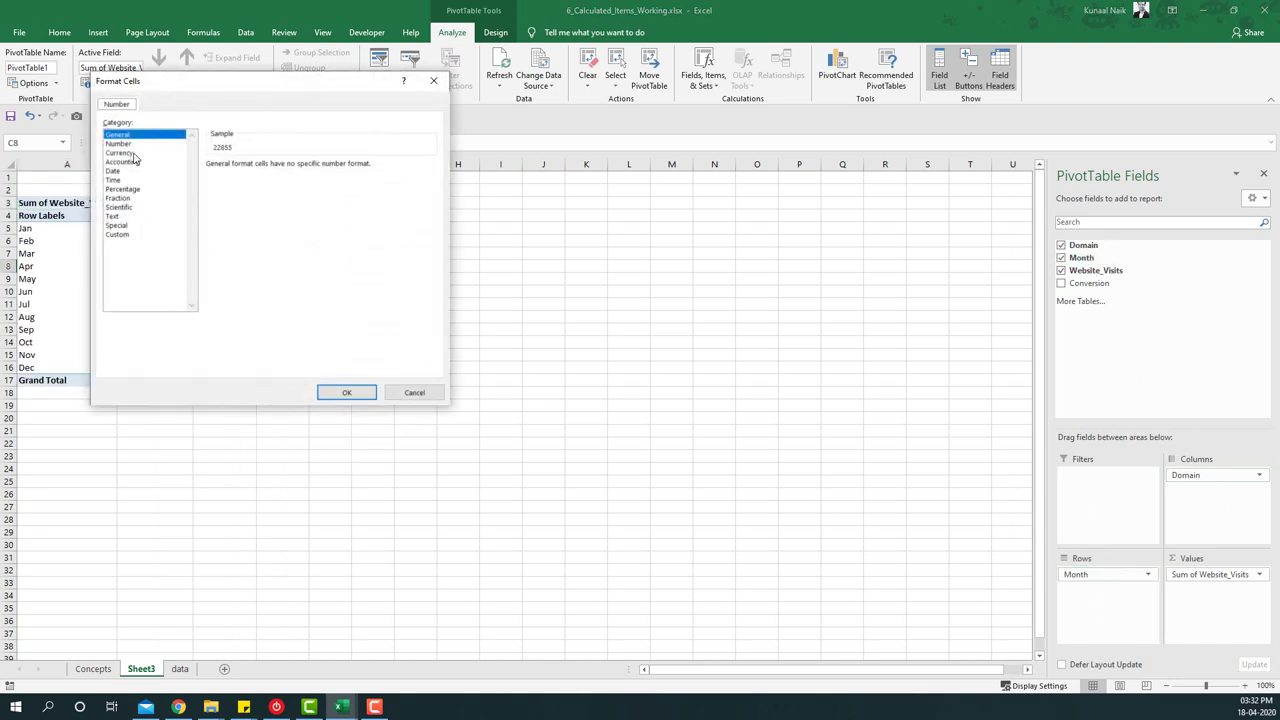
{"action": "left_click", "coordinate": [119, 144]}
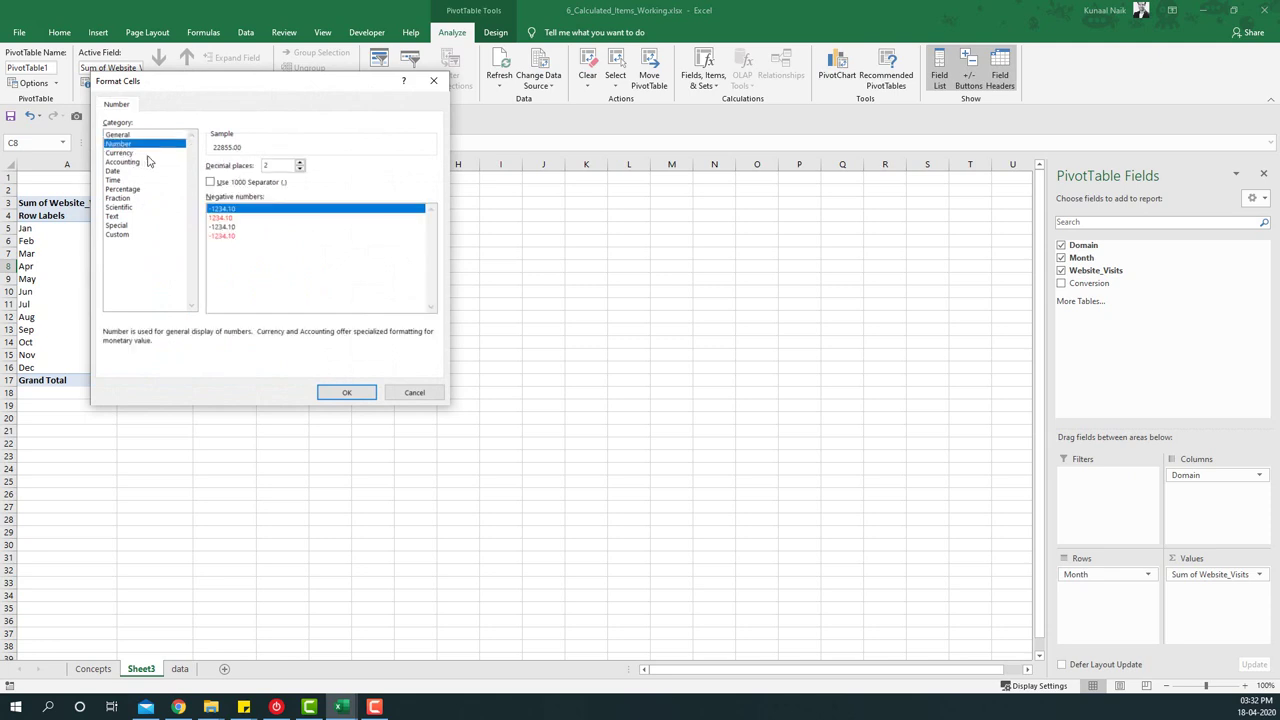
{"action": "double_click", "coordinate": [300, 169]}
{"action": "left_click", "coordinate": [262, 182]}
{"action": "left_click", "coordinate": [343, 393]}
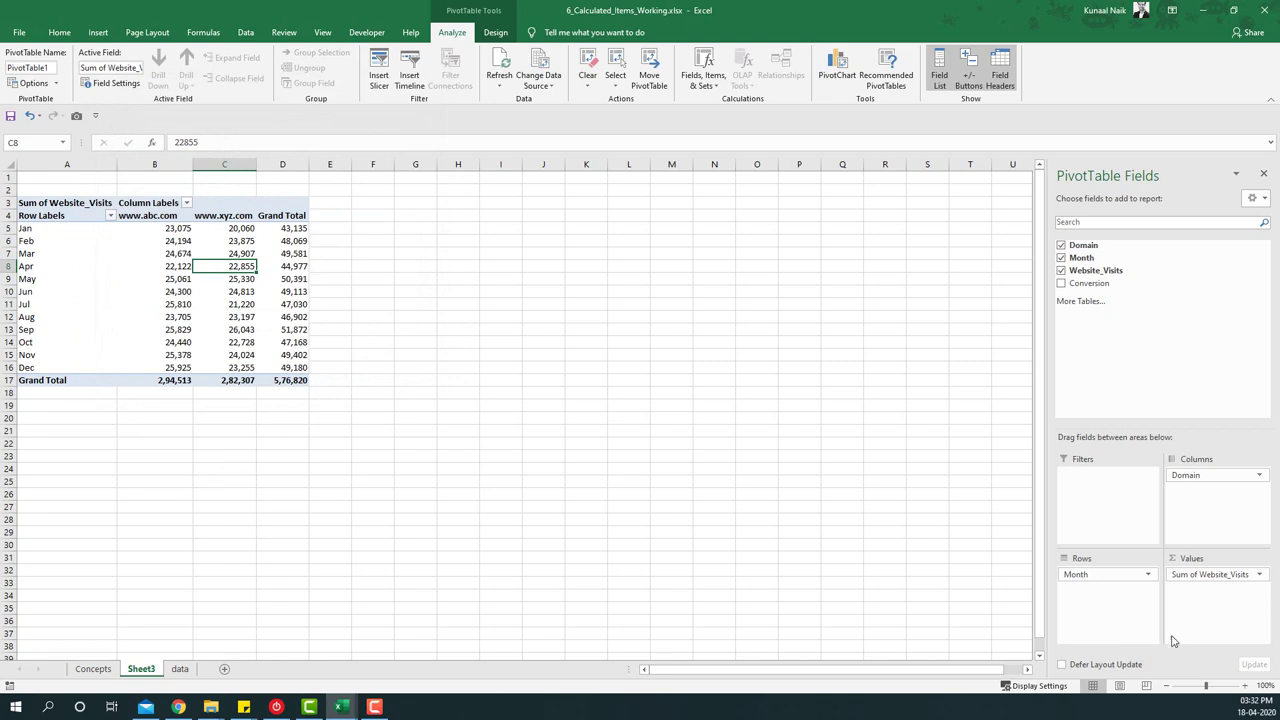
Start a new calculated field for the pivot table and name it Conv%.
{"action": "scroll", "coordinate": [465, 404], "scroll_direction": "up", "scroll_amount": 4, "text": "ctrl"}
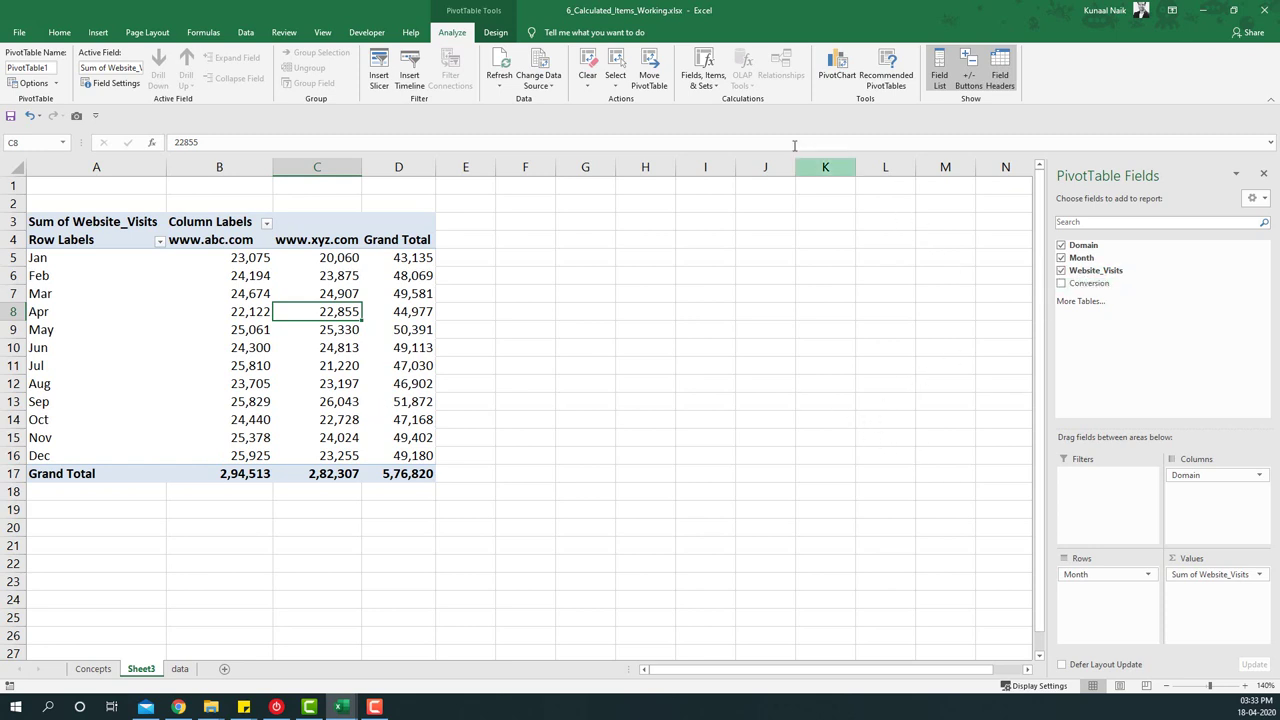
{"action": "left_click", "coordinate": [703, 75]}
{"action": "left_click", "coordinate": [712, 108]}
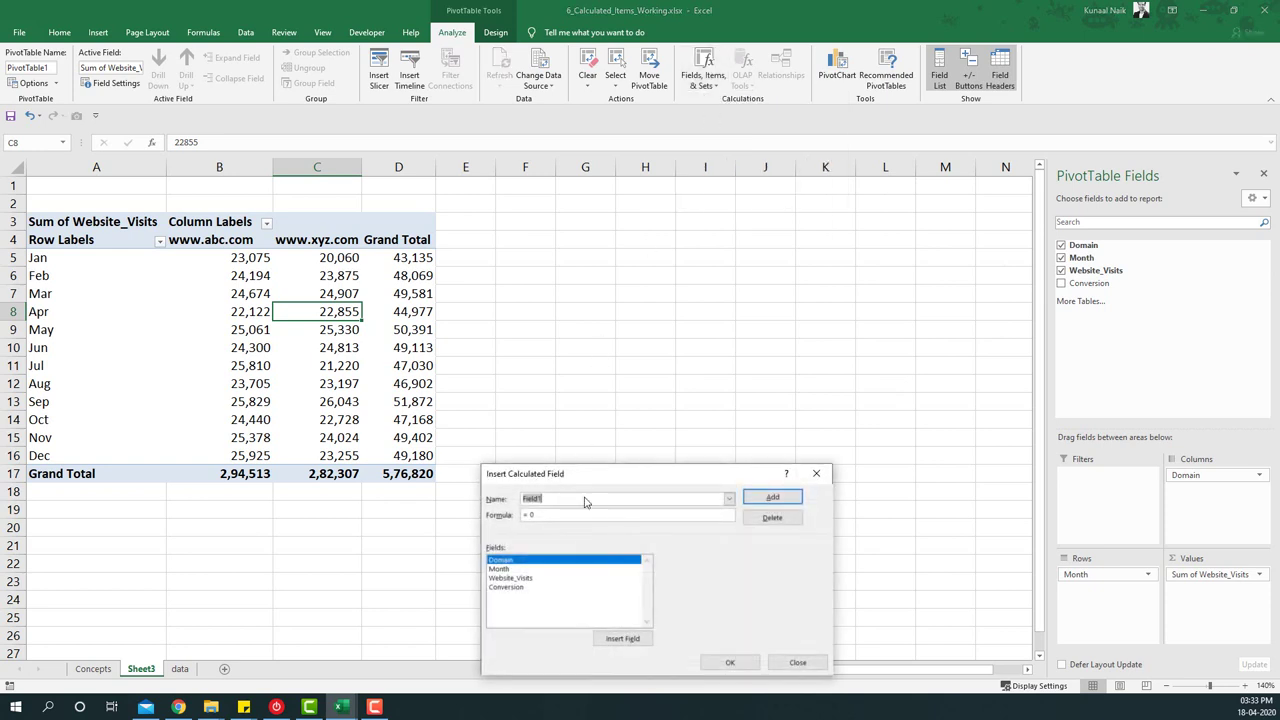
{"action": "left_click_drag", "start_coordinate": [578, 473], "coordinate": [553, 355]}
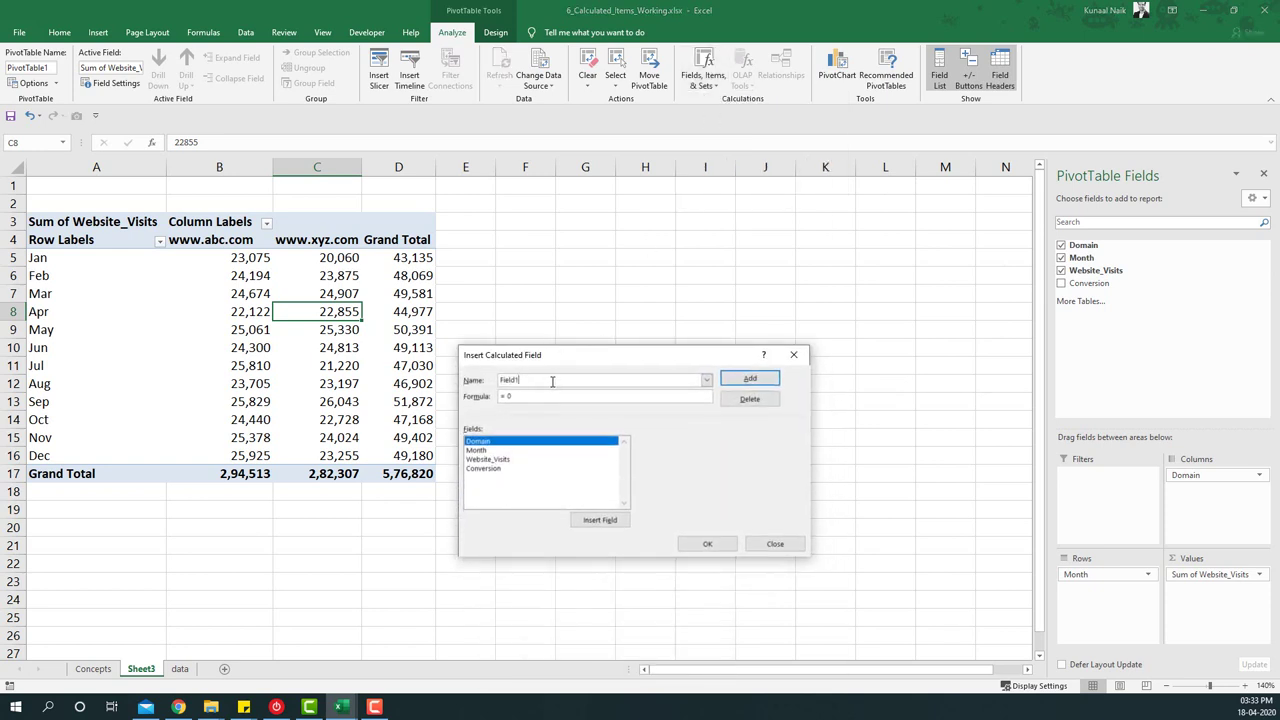
{"action": "key", "text": "BackSpace"}
{"action": "key", "text": "BackSpace"}
{"action": "key", "text": "BackSpace"}
{"action": "key", "text": "BackSpace"}
{"action": "key", "text": "BackSpace"}
{"action": "key", "text": "BackSpace"}
{"action": "type", "text": "Conv%"}
Set the Conv% calculated field's formula to =Conversion/Website_Visits and add the field to the pivot table.
{"action": "left_click", "coordinate": [525, 397]}
{"action": "double_click", "coordinate": [490, 459]}
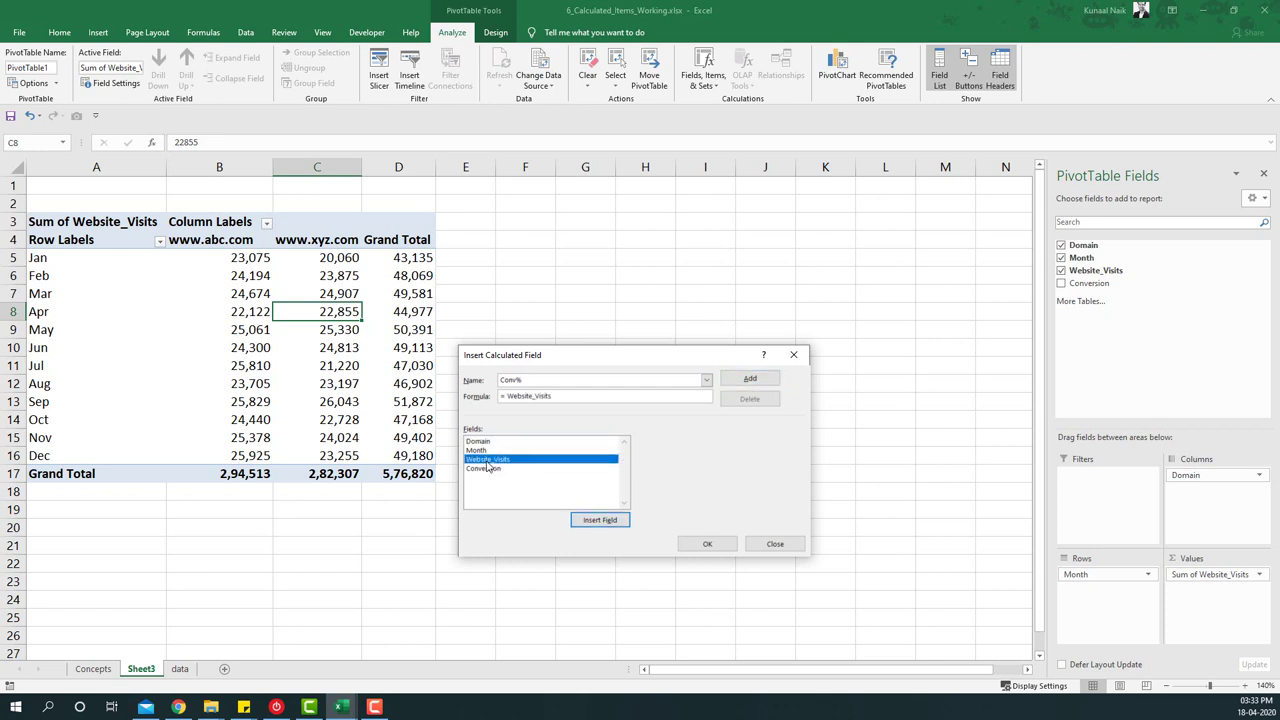
{"action": "double_click", "coordinate": [499, 469]}
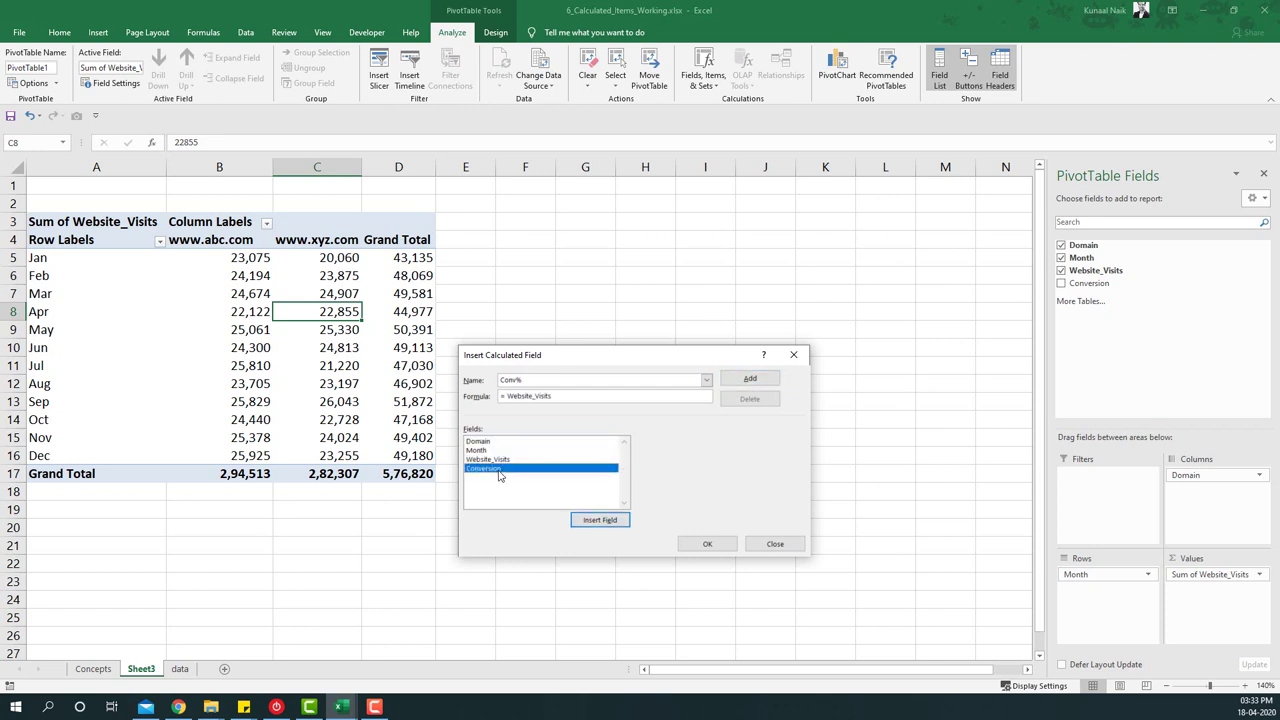
{"action": "left_click_drag", "start_coordinate": [553, 397], "coordinate": [505, 396]}
{"action": "key", "text": "Delete"}
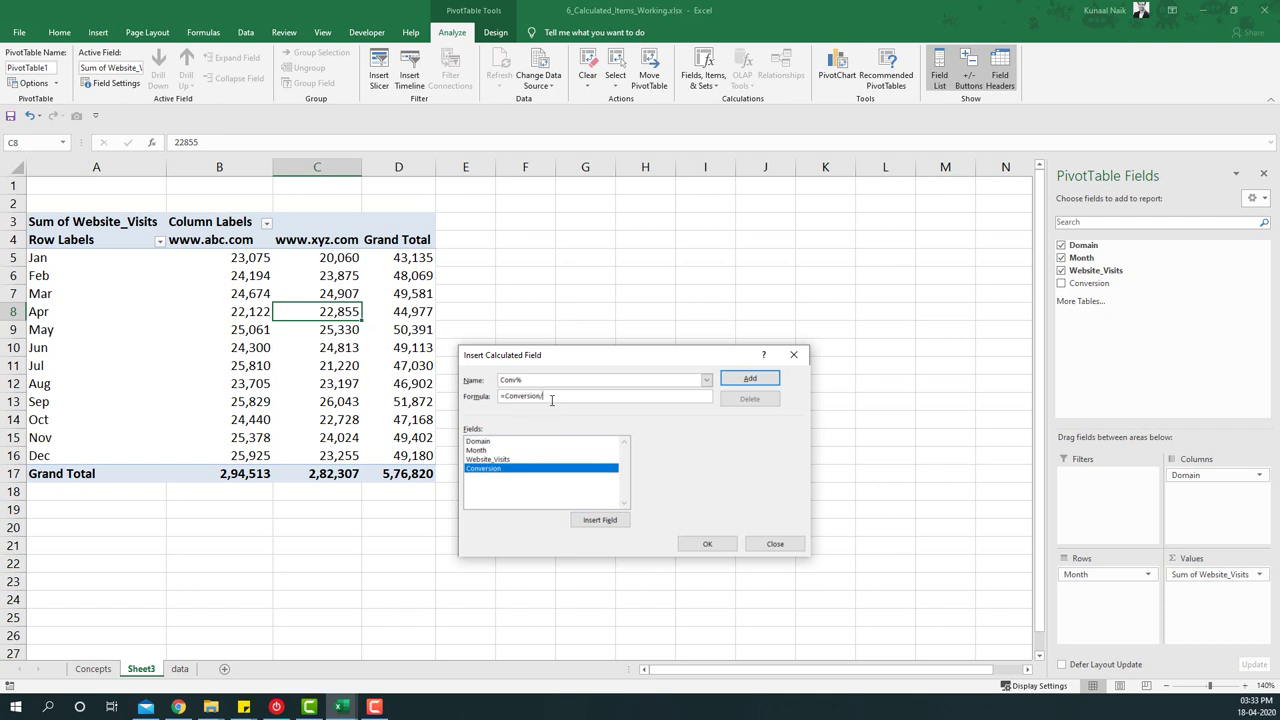
{"action": "double_click", "coordinate": [519, 458]}
{"action": "left_click", "coordinate": [745, 380]}
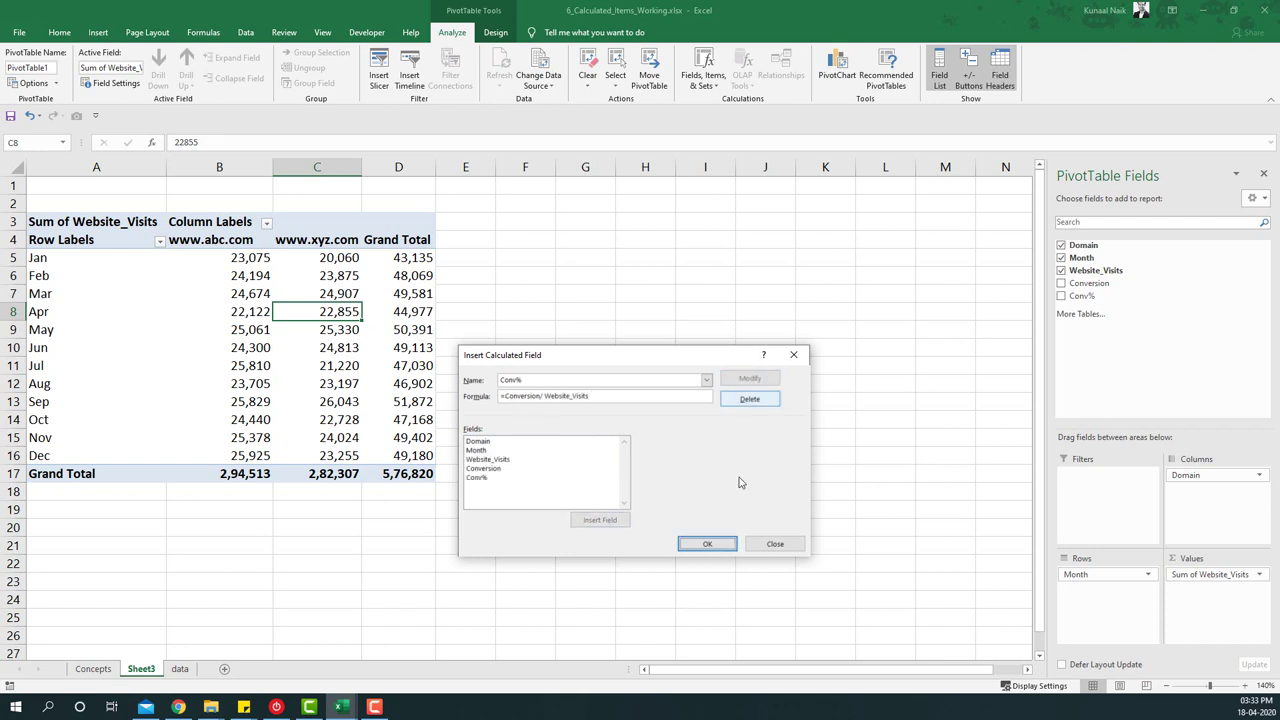
{"action": "left_click", "coordinate": [727, 549]}
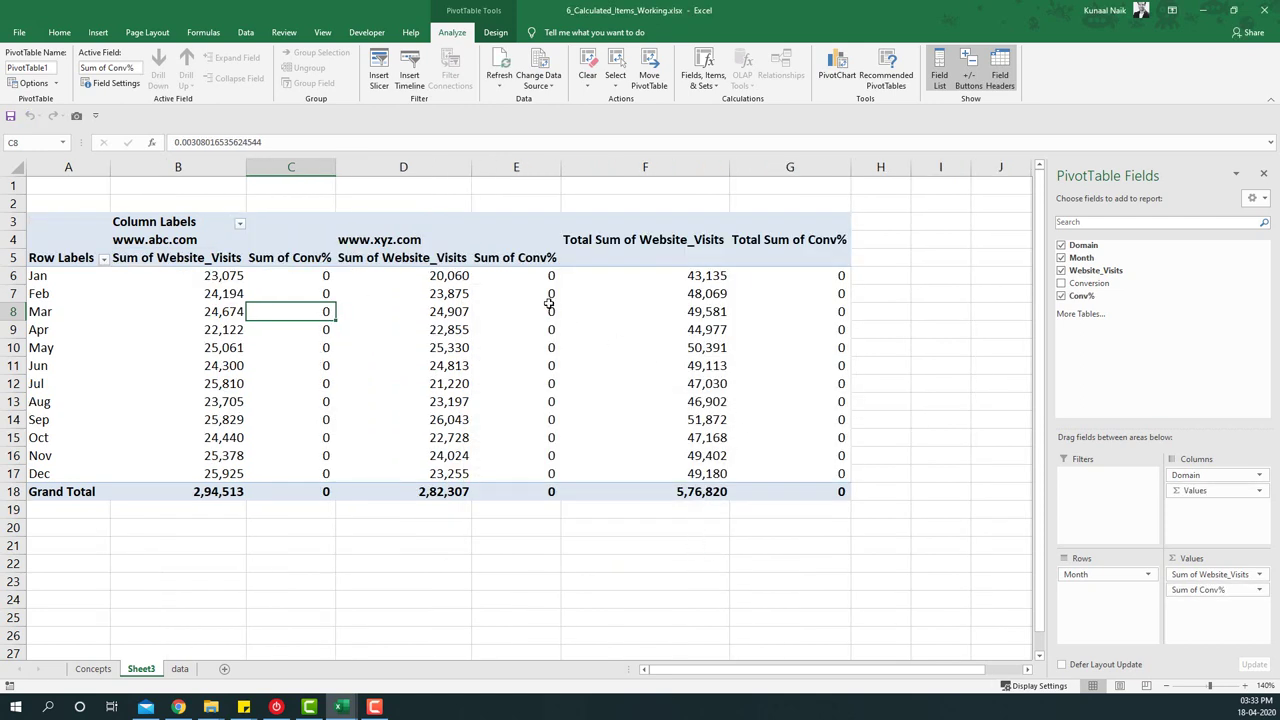
Remove the "Sum of" prefix from the Conv% and Website_Visits value headers in the pivot table.
{"action": "left_click", "coordinate": [517, 257]}
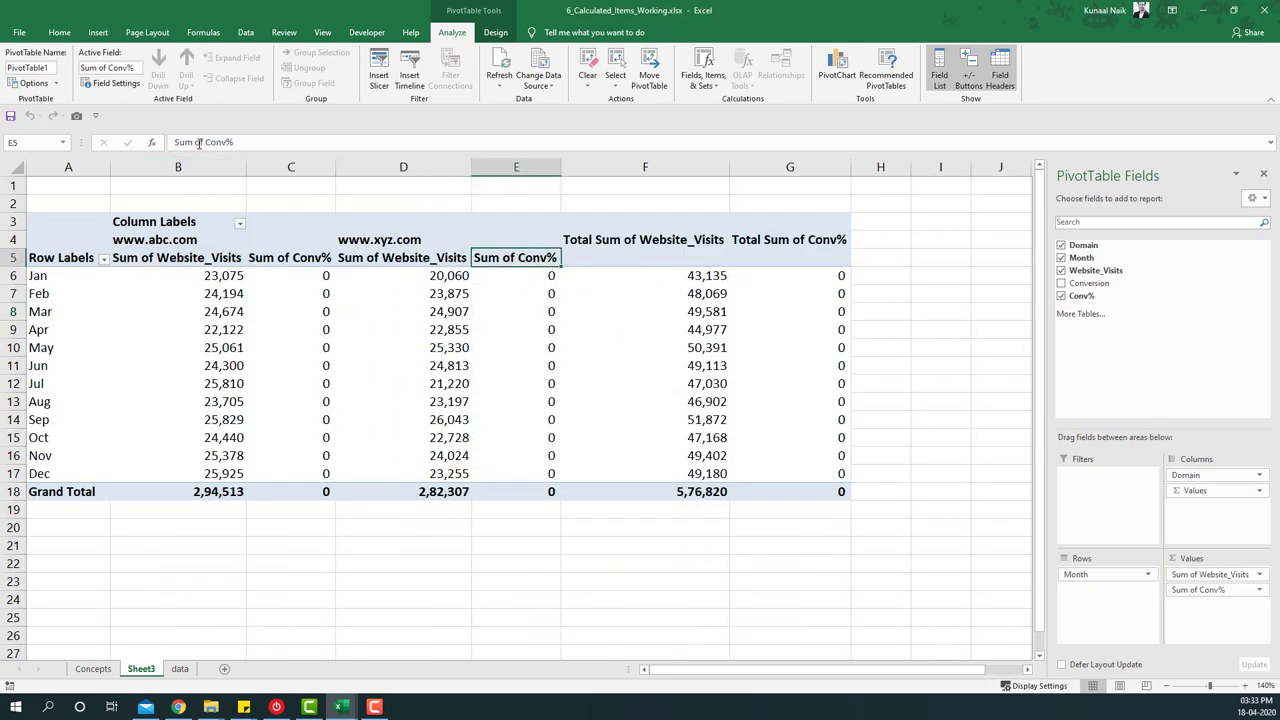
{"action": "left_click_drag", "start_coordinate": [203, 142], "coordinate": [174, 142]}
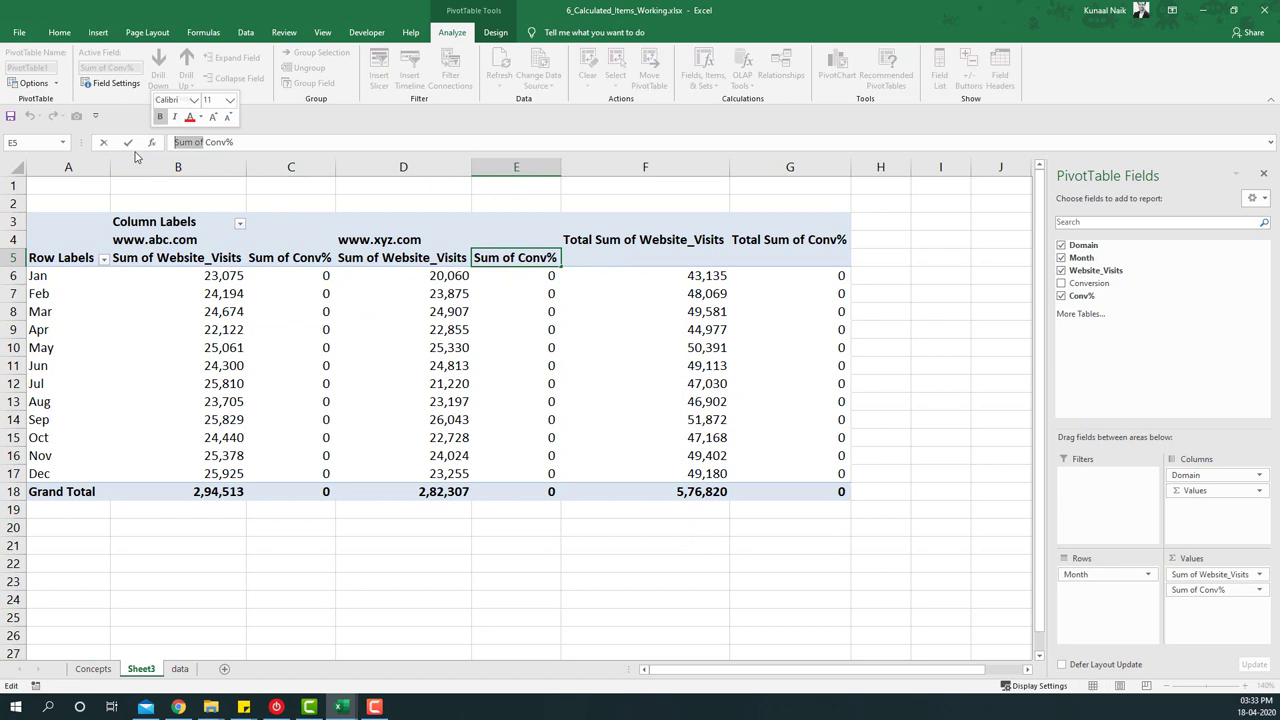
{"action": "key", "text": "BackSpace"}
{"action": "key", "text": "Return"}
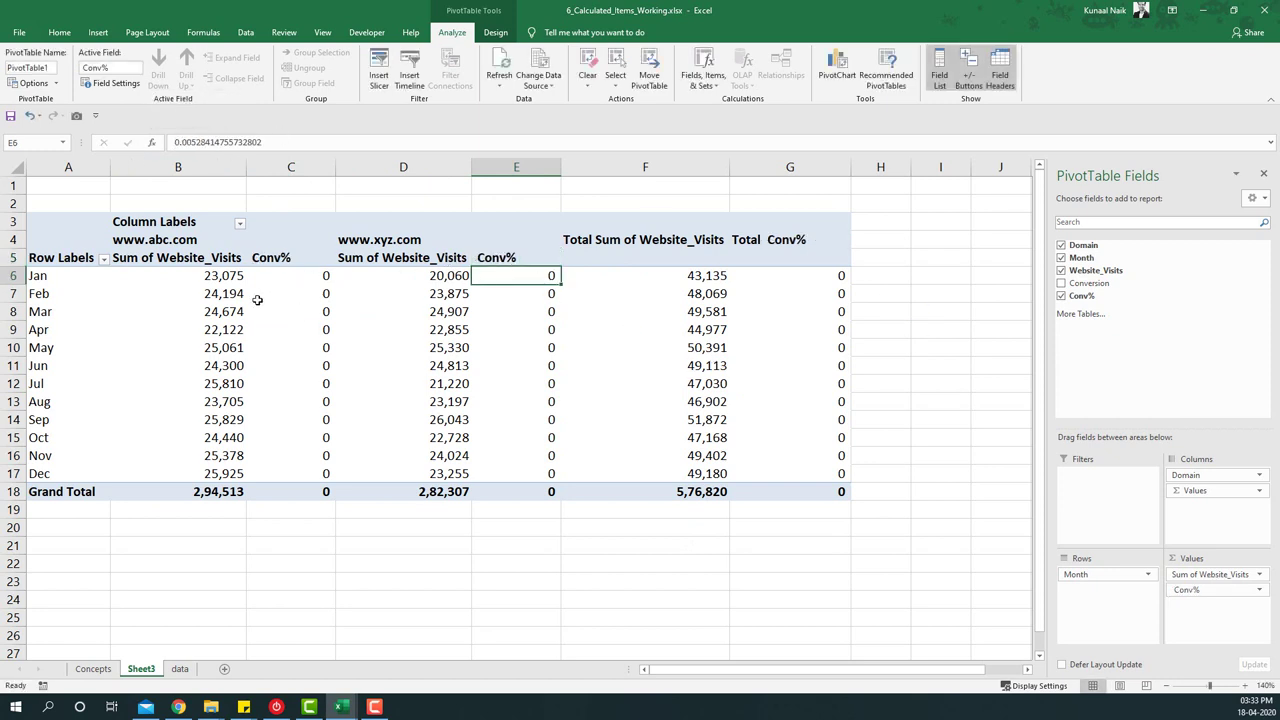
{"action": "left_click", "coordinate": [160, 258]}
{"action": "left_click_drag", "start_coordinate": [205, 144], "coordinate": [174, 144]}
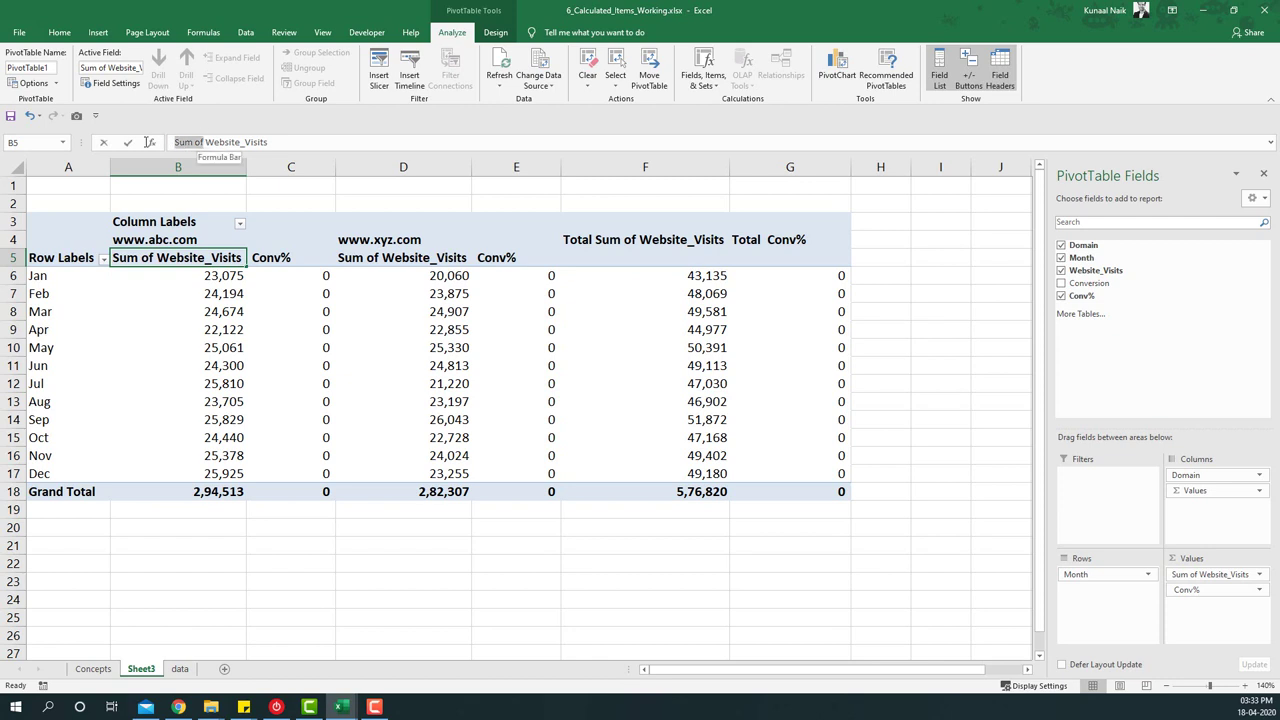
{"action": "key", "text": "BackSpace"}
{"action": "key", "text": "Return"}
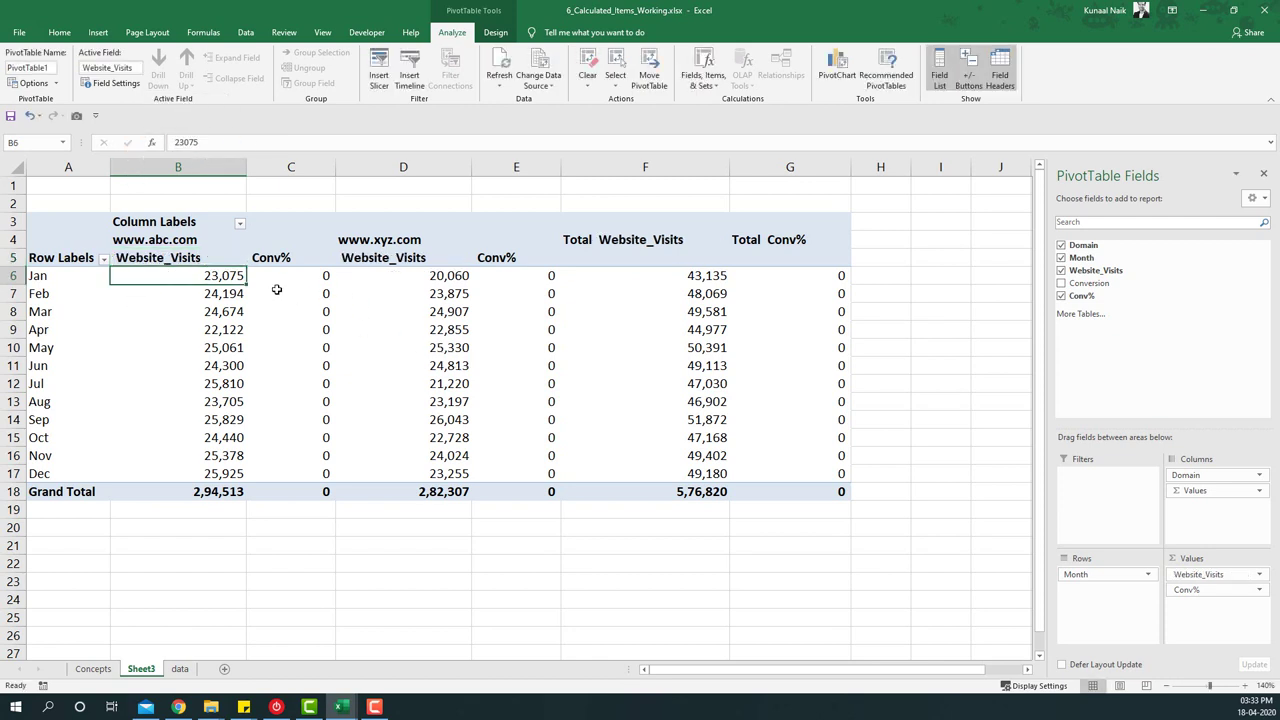
Autofit the widths of columns B through G to their contents.
{"action": "left_click_drag", "start_coordinate": [178, 166], "coordinate": [743, 166]}
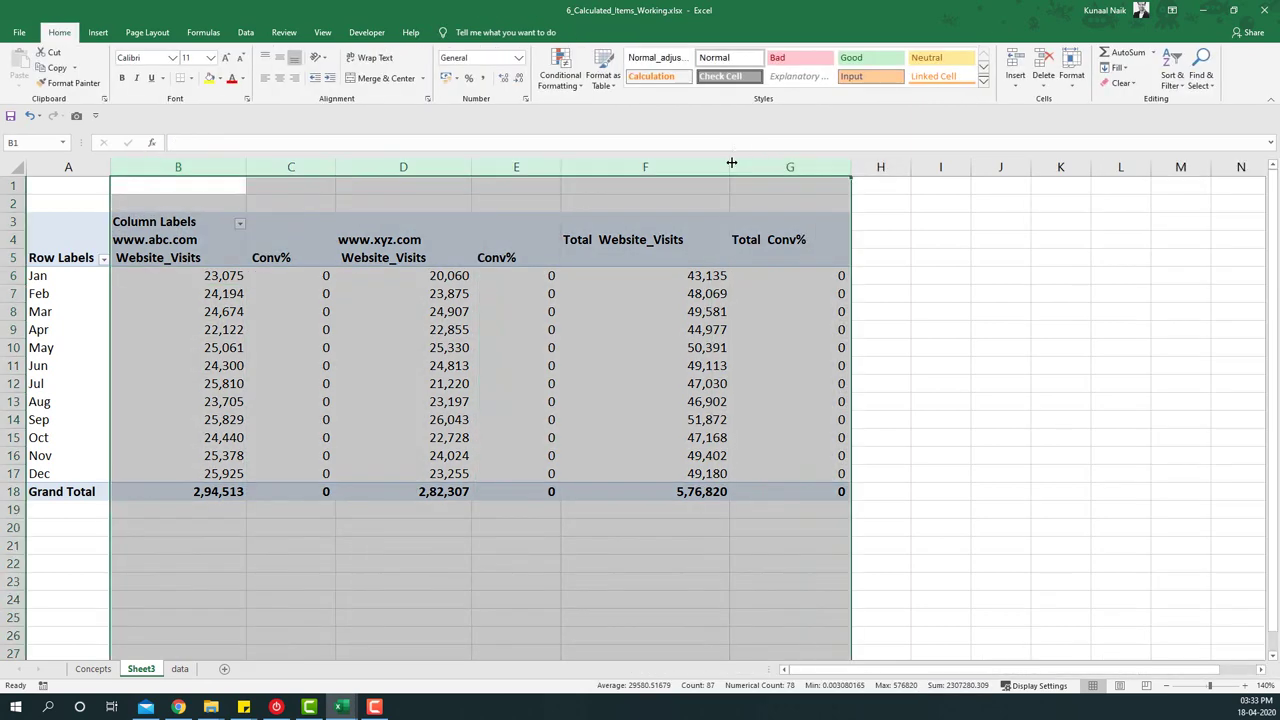
{"action": "double_click", "coordinate": [730, 166]}
{"action": "left_click", "coordinate": [432, 344]}
Format the pivot table's Conv% values as Percentage with two decimal places.
{"action": "left_click", "coordinate": [262, 292]}
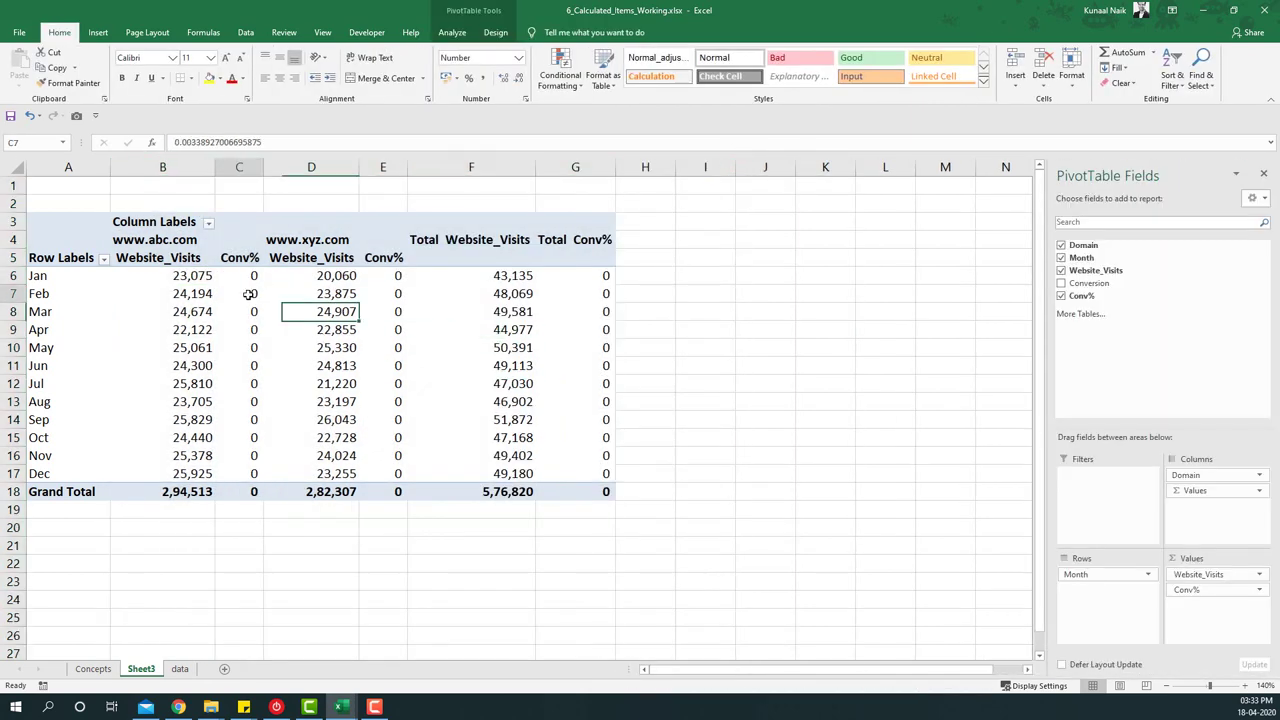
{"action": "right_click", "coordinate": [262, 292]}
{"action": "left_click", "coordinate": [298, 334]}
{"action": "left_click_drag", "start_coordinate": [246, 108], "coordinate": [771, 197]}
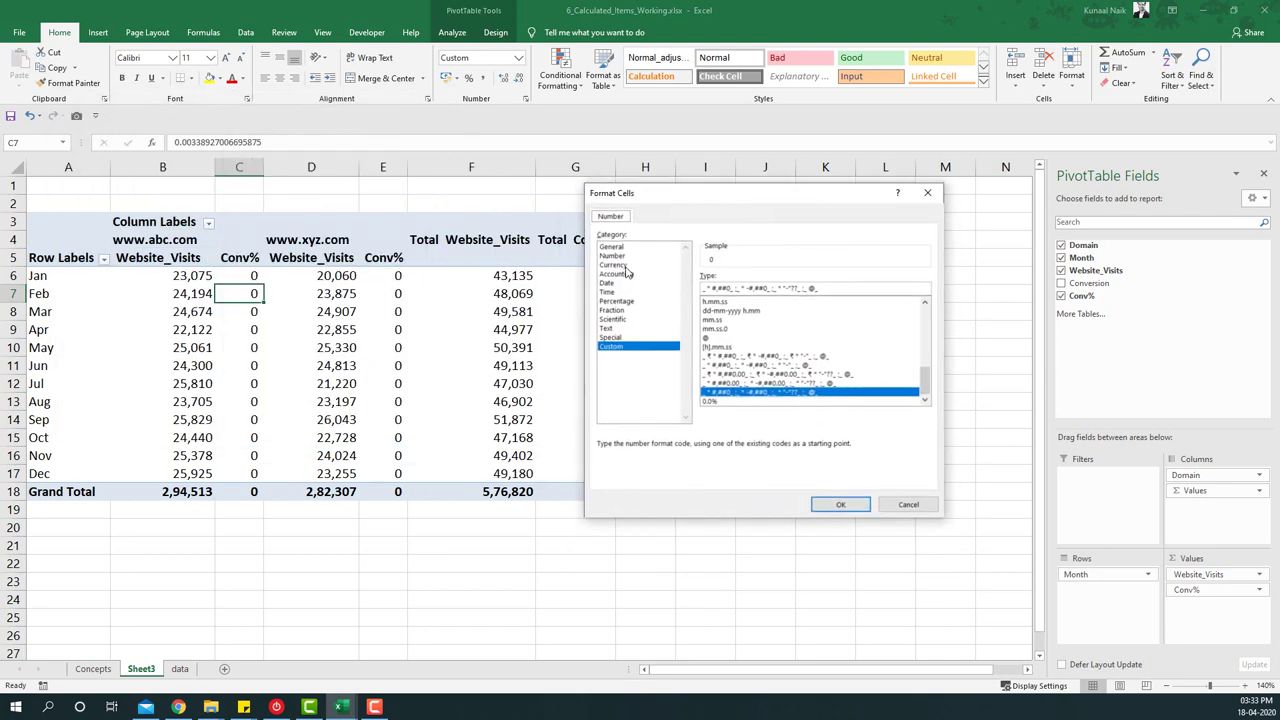
{"action": "left_click", "coordinate": [616, 301]}
{"action": "left_click", "coordinate": [793, 275]}
{"action": "left_click", "coordinate": [838, 504]}
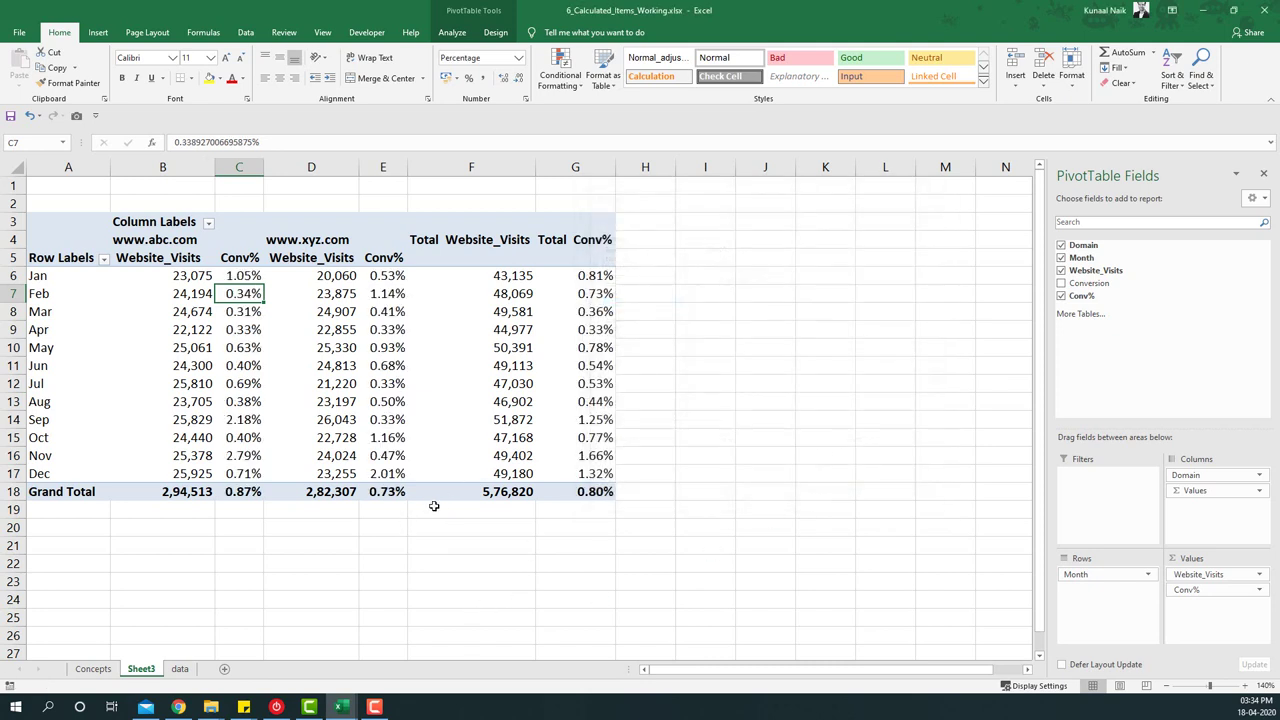
Review the question on the Concepts sheet and rename the pivot table's worksheet as Summary.
{"action": "left_click", "coordinate": [93, 669]}
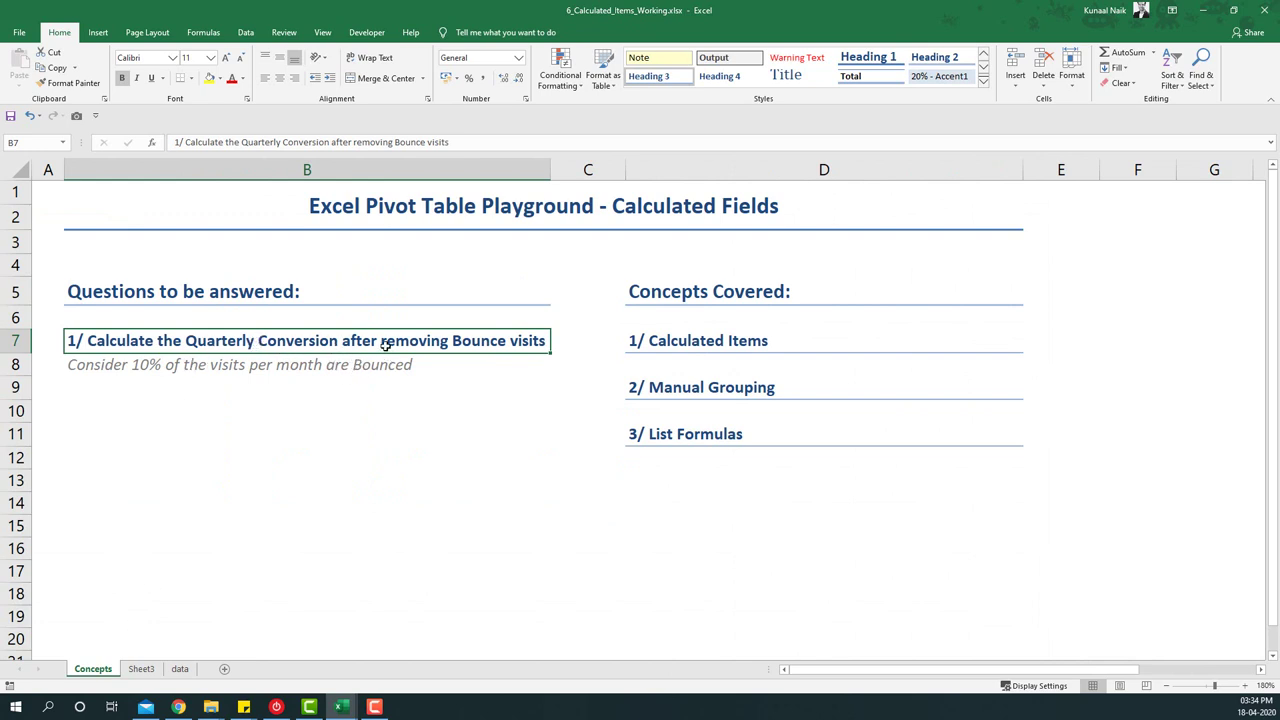
{"action": "left_click", "coordinate": [141, 669]}
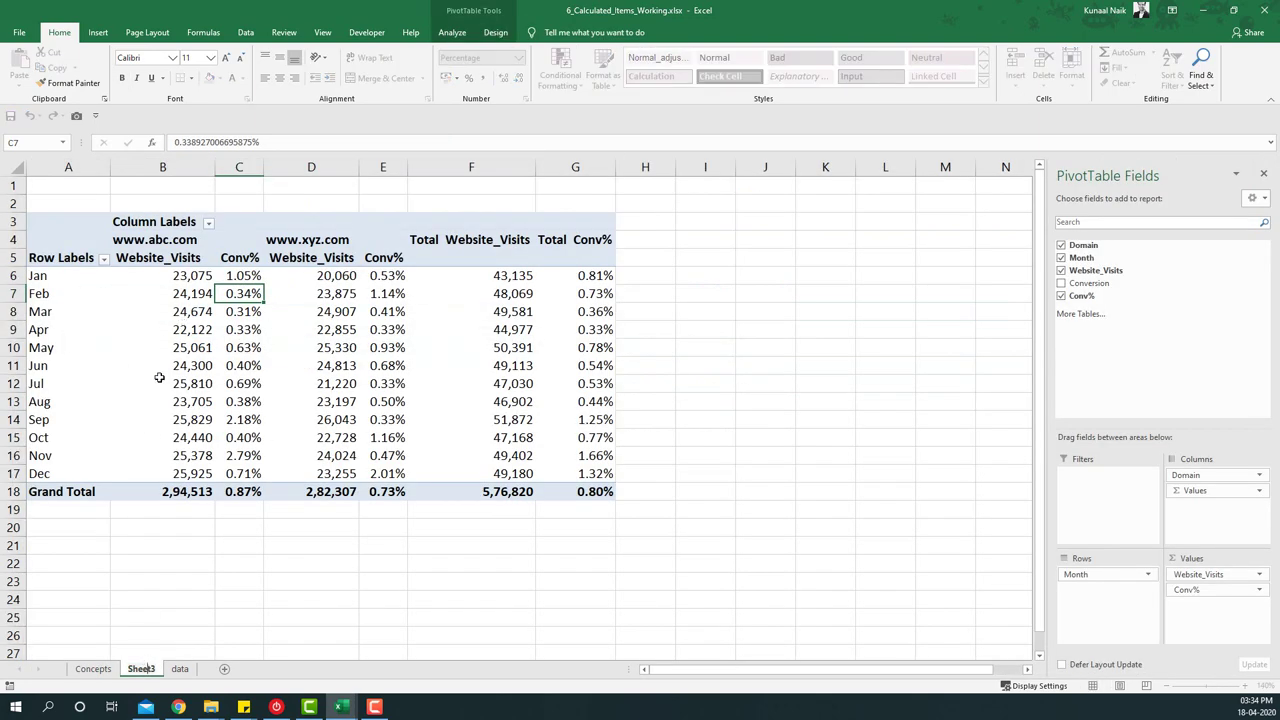
{"action": "double_click", "coordinate": [139, 667]}
{"action": "type", "text": "Summary"}
{"action": "key", "text": "Return"}
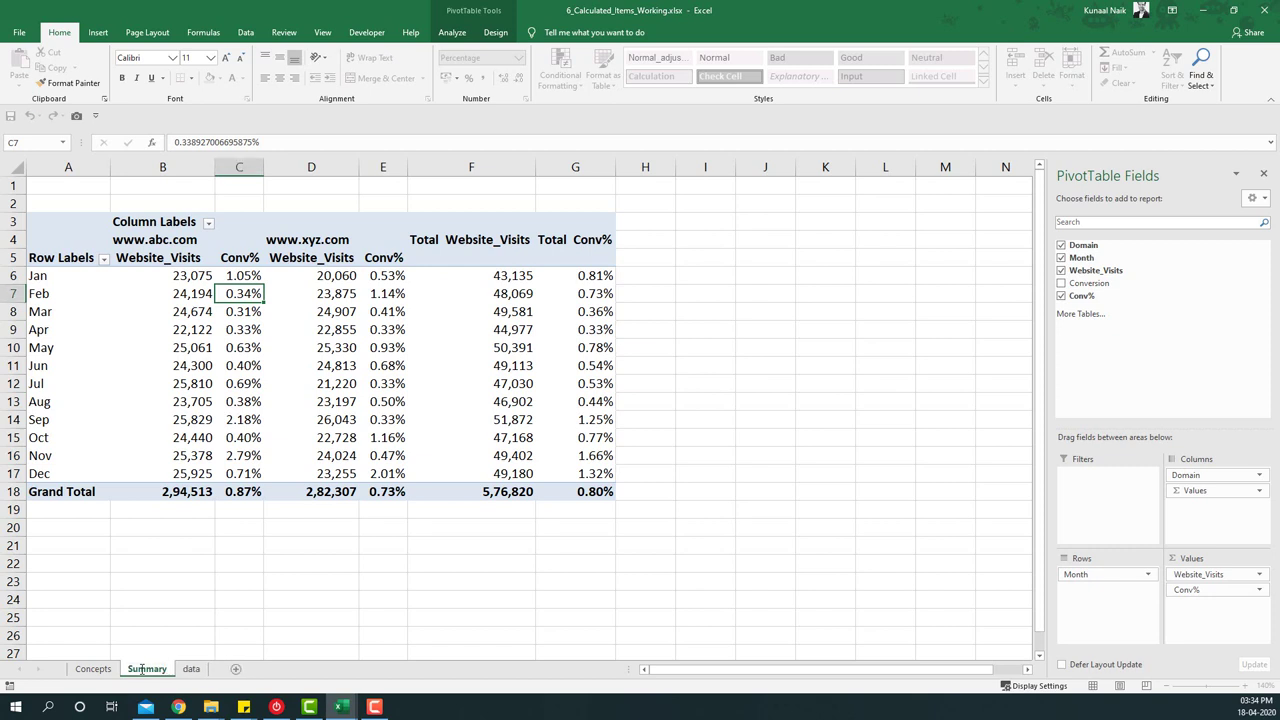
Compare the availability of the Calculated Item command for a value cell, a Domain column label and a Month row label.
{"action": "left_click", "coordinate": [81, 369]}
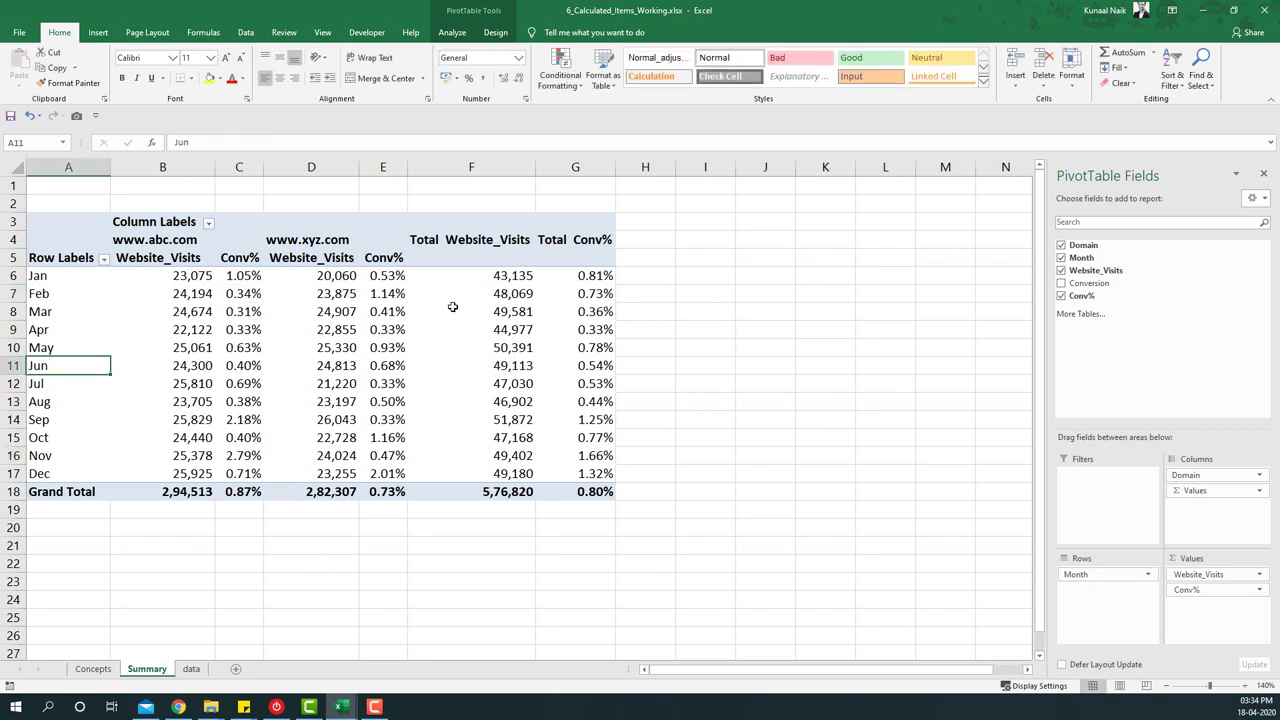
{"action": "left_click", "coordinate": [341, 362]}
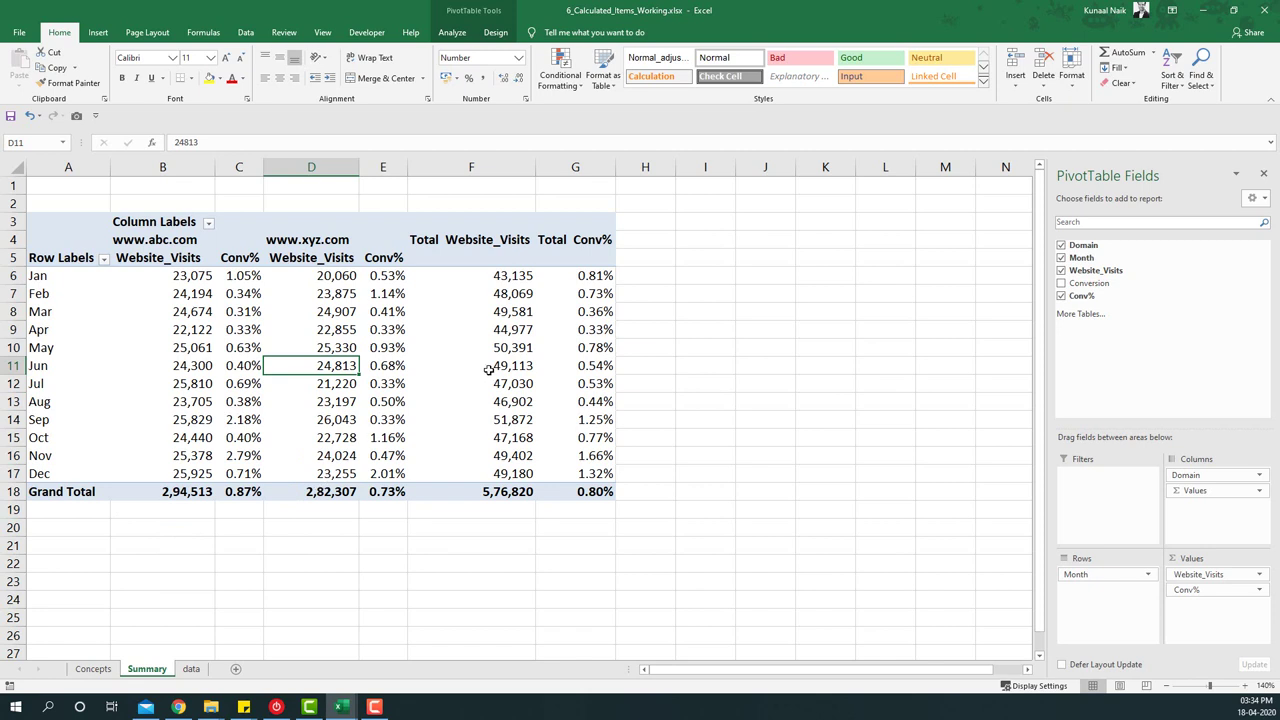
{"action": "left_click", "coordinate": [453, 33]}
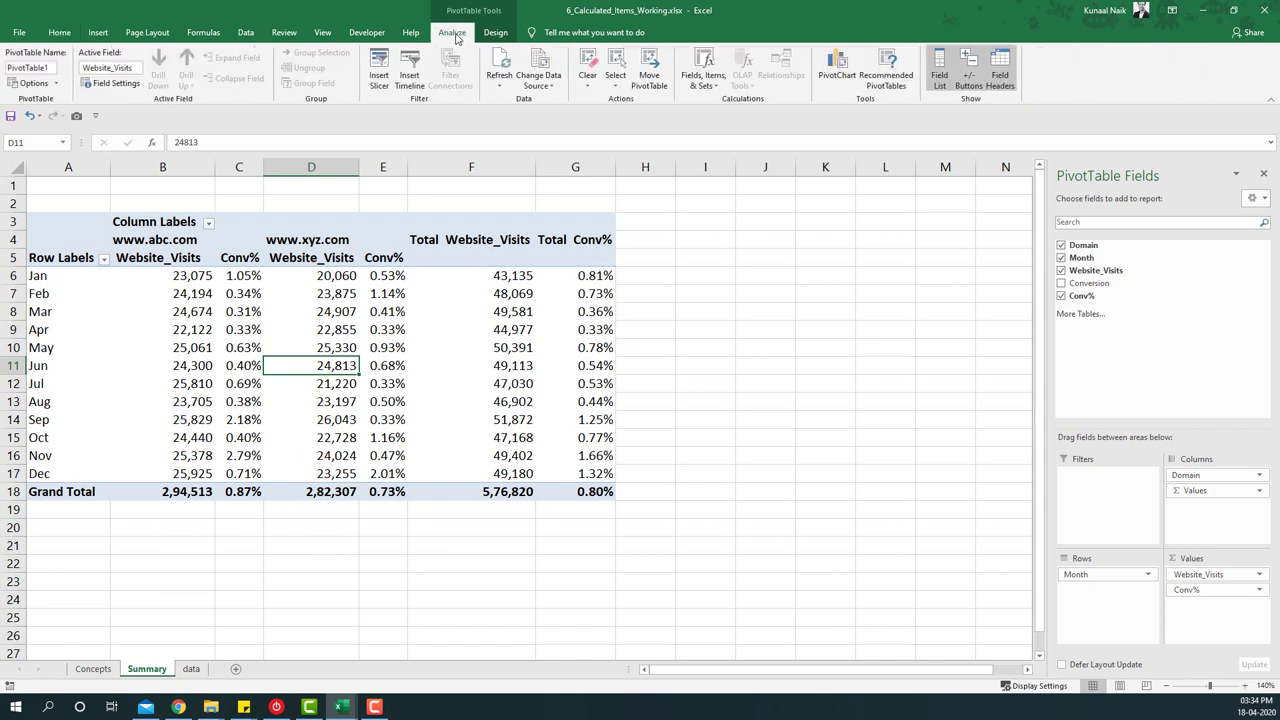
{"action": "left_click", "coordinate": [703, 75]}
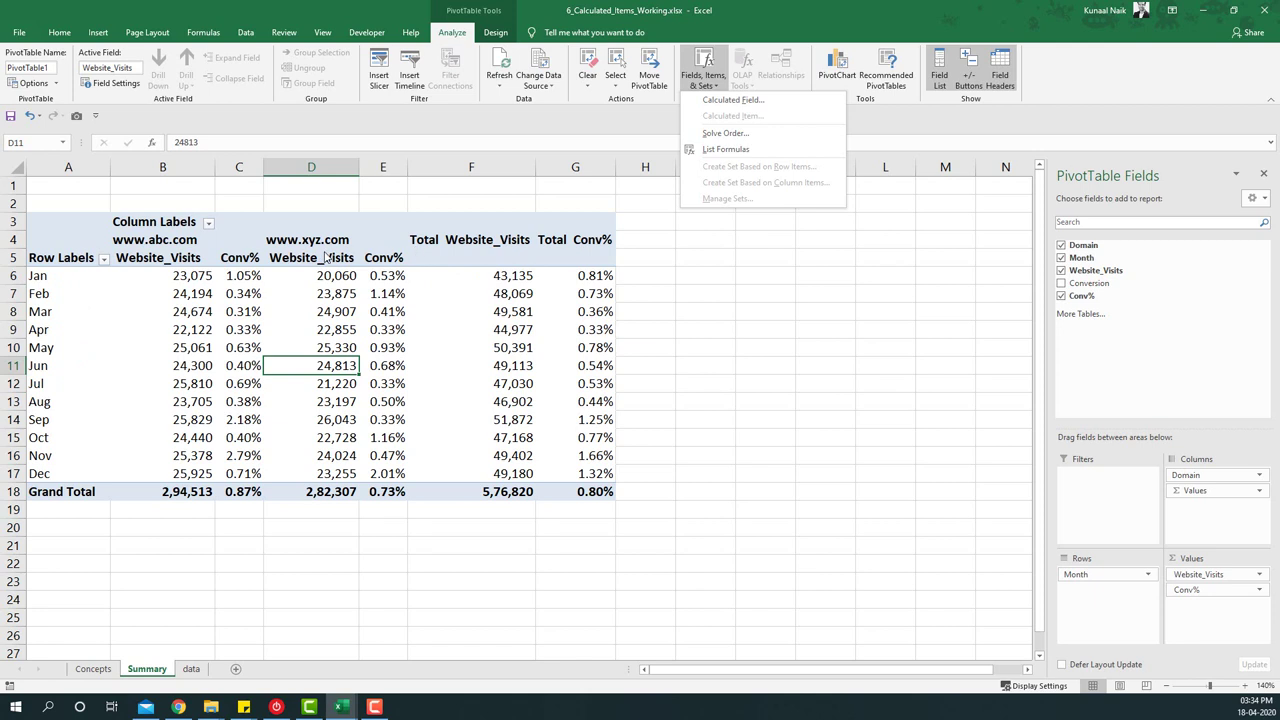
{"action": "left_click", "coordinate": [297, 305]}
{"action": "left_click", "coordinate": [307, 240]}
{"action": "left_click", "coordinate": [703, 80]}
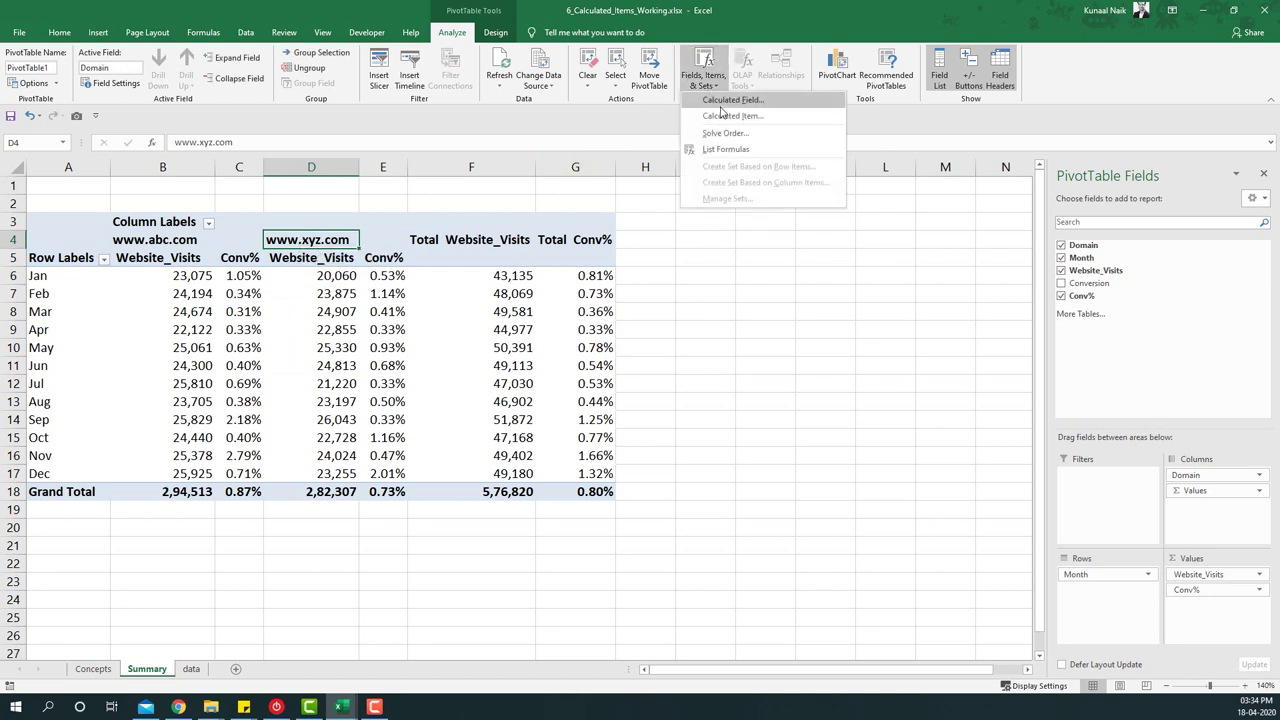
{"action": "left_click", "coordinate": [242, 322]}
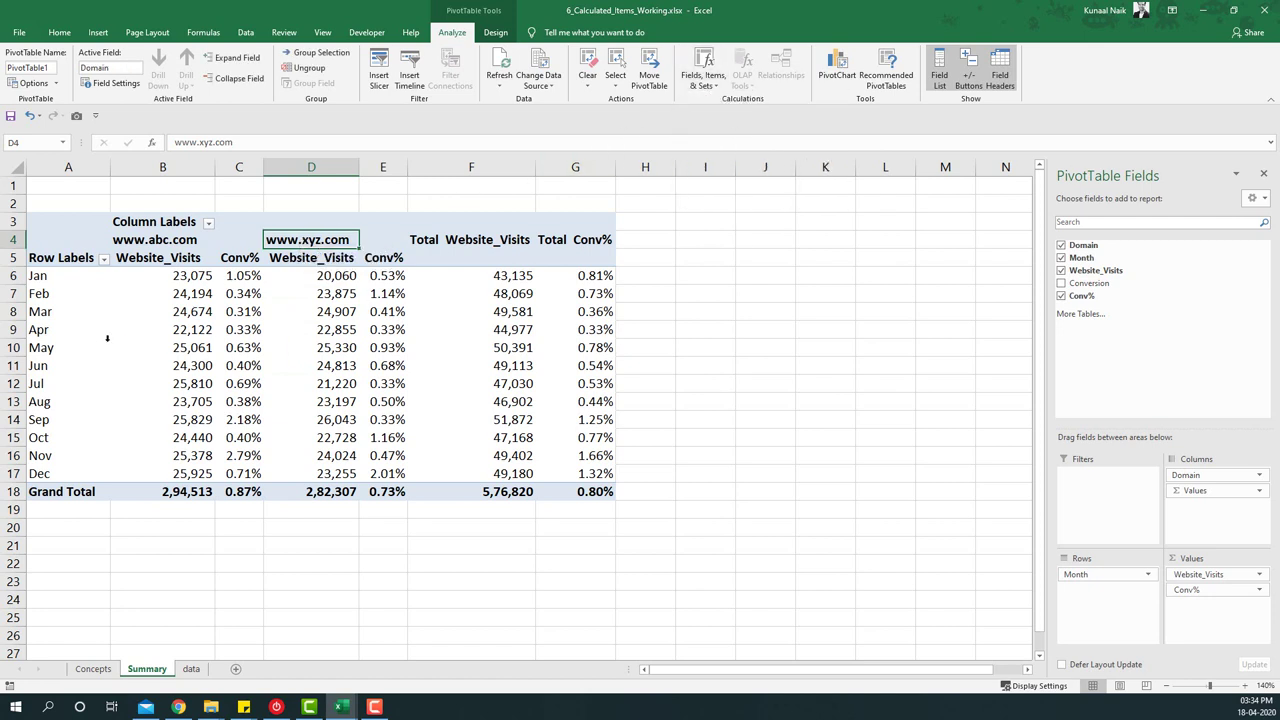
{"action": "left_click", "coordinate": [57, 347]}
{"action": "left_click", "coordinate": [703, 80]}
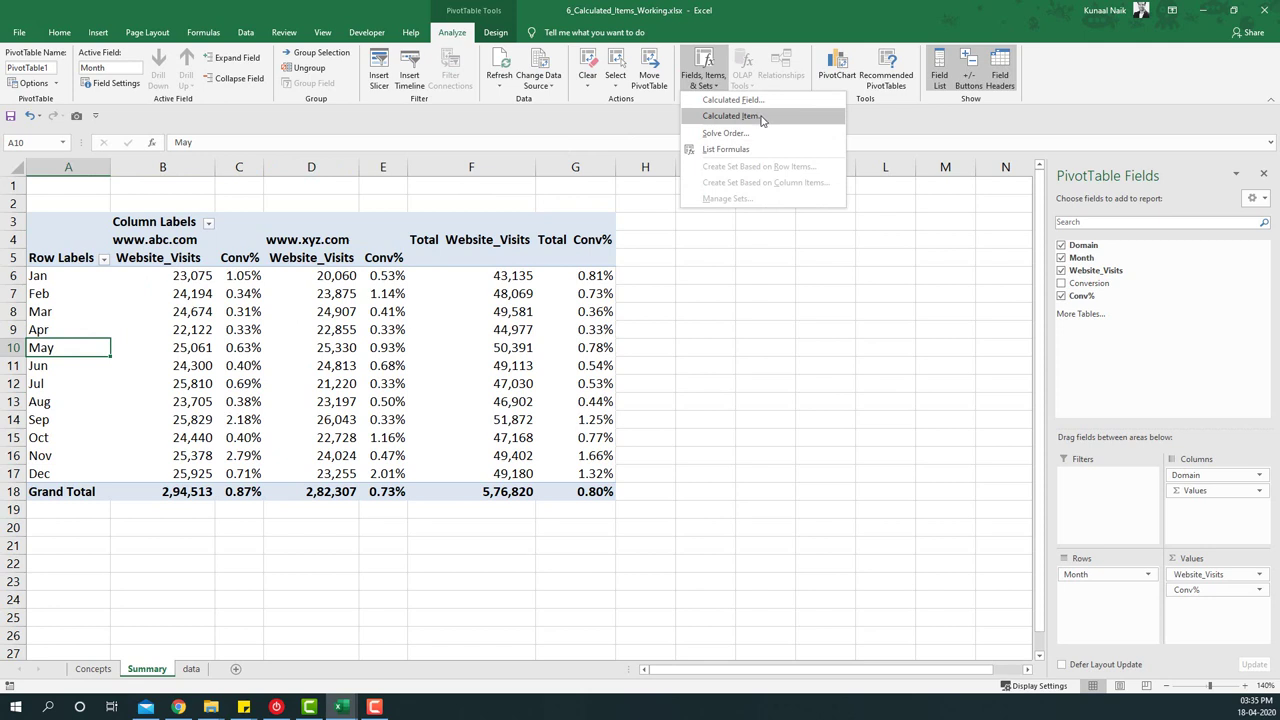
{"action": "left_click", "coordinate": [86, 318]}
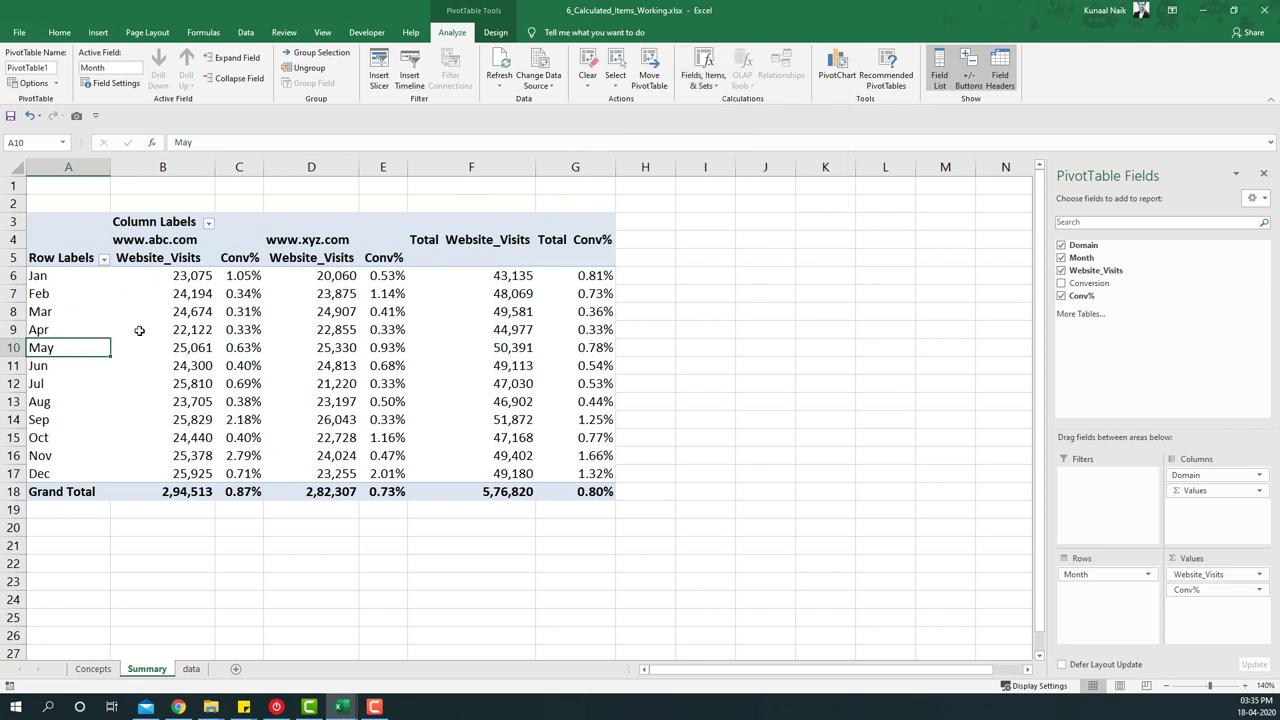
{"action": "left_click", "coordinate": [703, 70]}
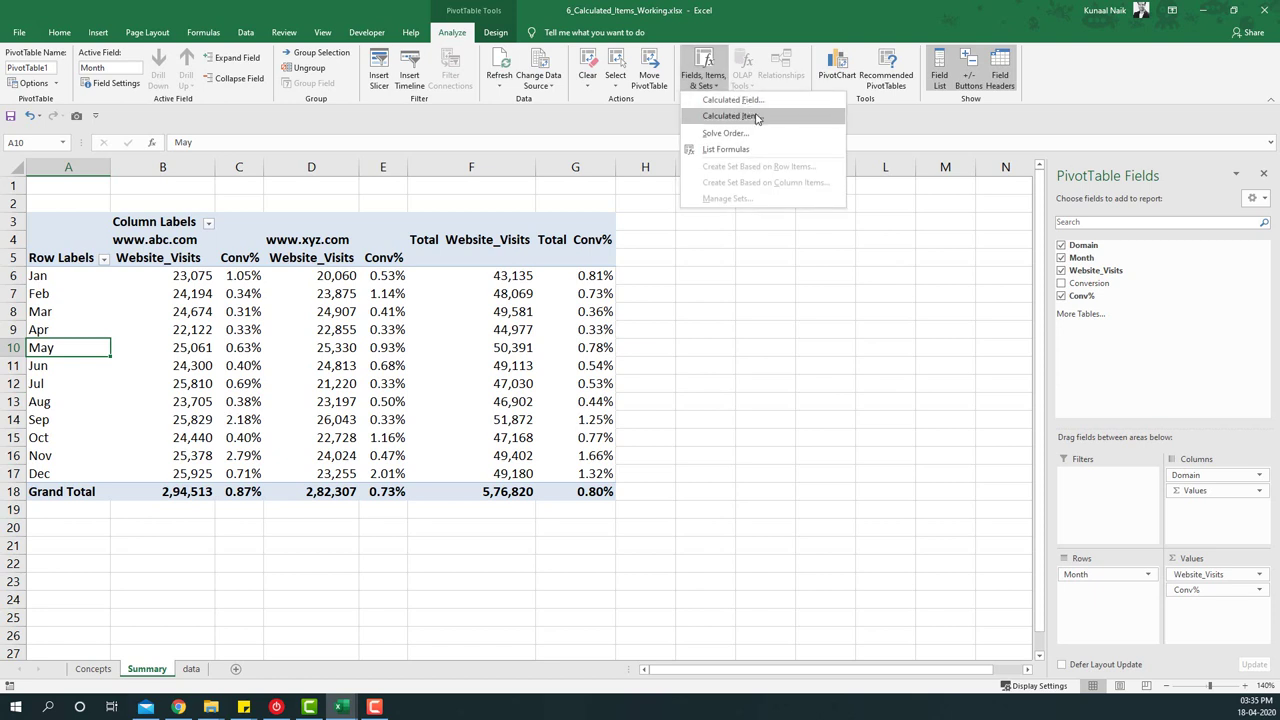
{"action": "left_click", "coordinate": [71, 340]}
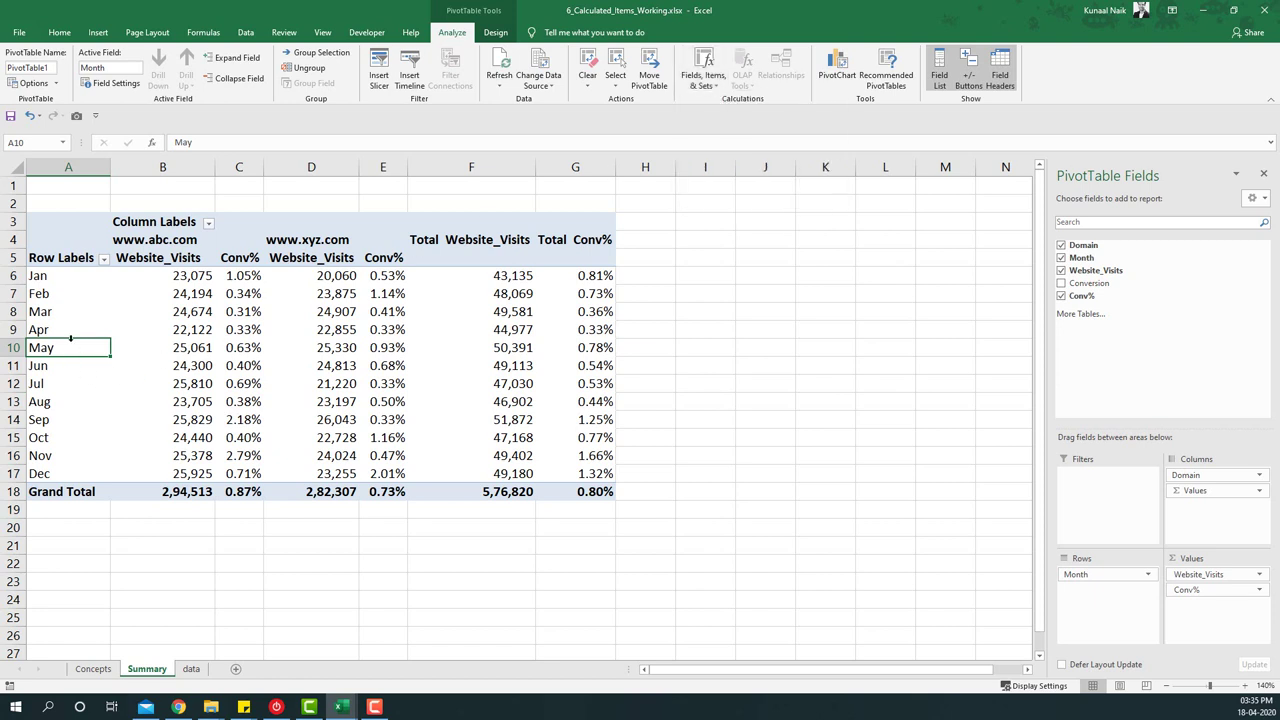
Start a calculated item in the Month field named QTR1 with the formula =sum(Jan+Feb+Mar).
{"action": "left_click", "coordinate": [62, 331]}
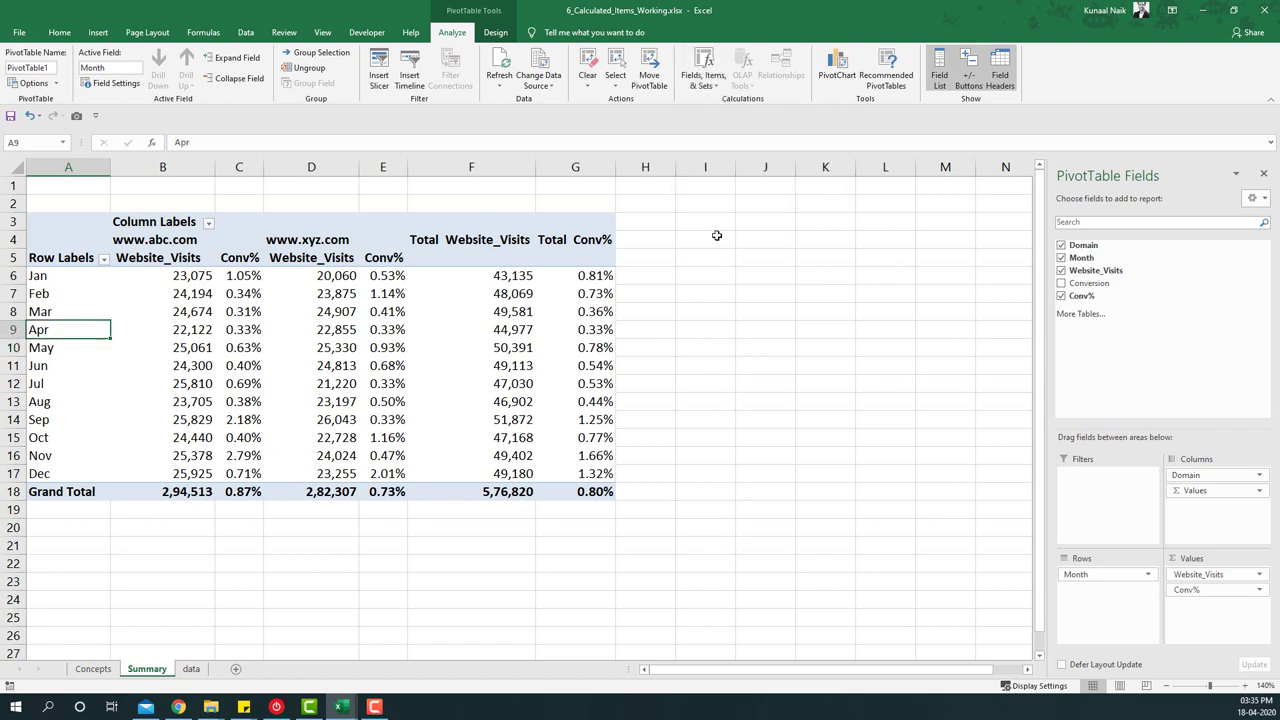
{"action": "left_click", "coordinate": [703, 78]}
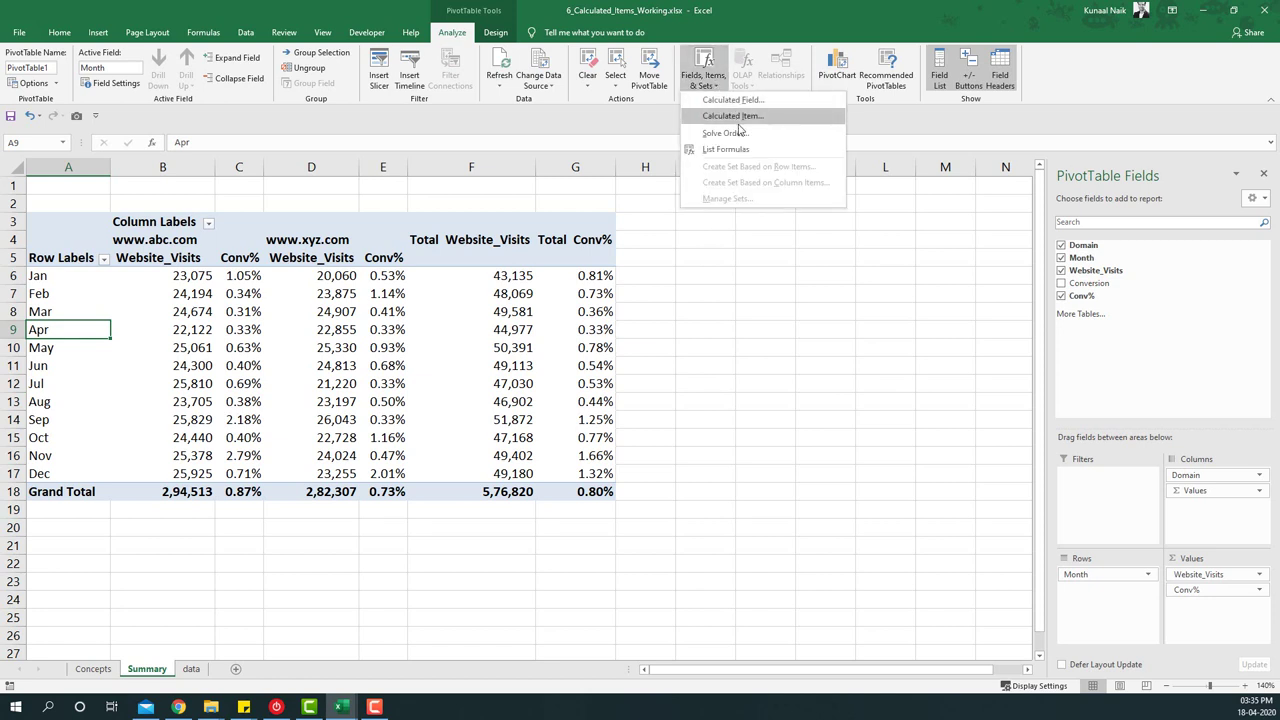
{"action": "left_click", "coordinate": [737, 119]}
{"action": "left_click_drag", "start_coordinate": [629, 360], "coordinate": [621, 286]}
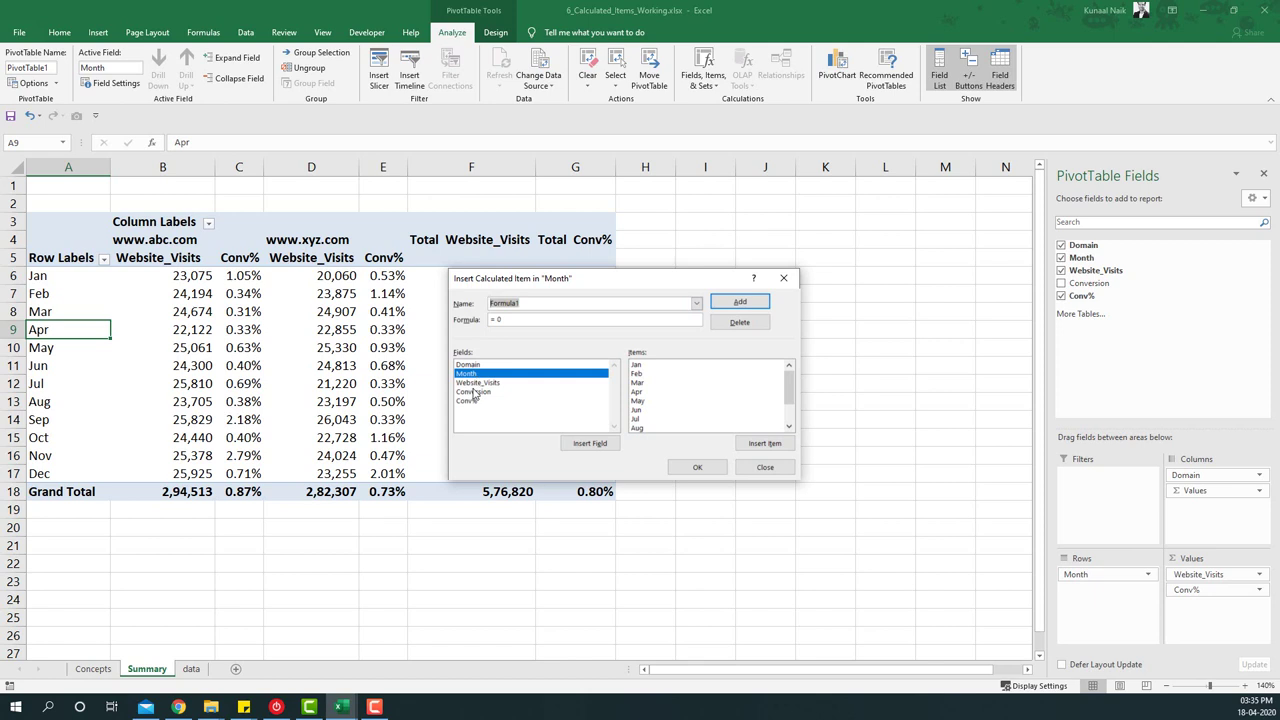
{"action": "type", "text": "Q"}
{"action": "type", "text": "("}
{"action": "double_click", "coordinate": [648, 367]}
{"action": "type", "text": "+Feb+Mar)"}
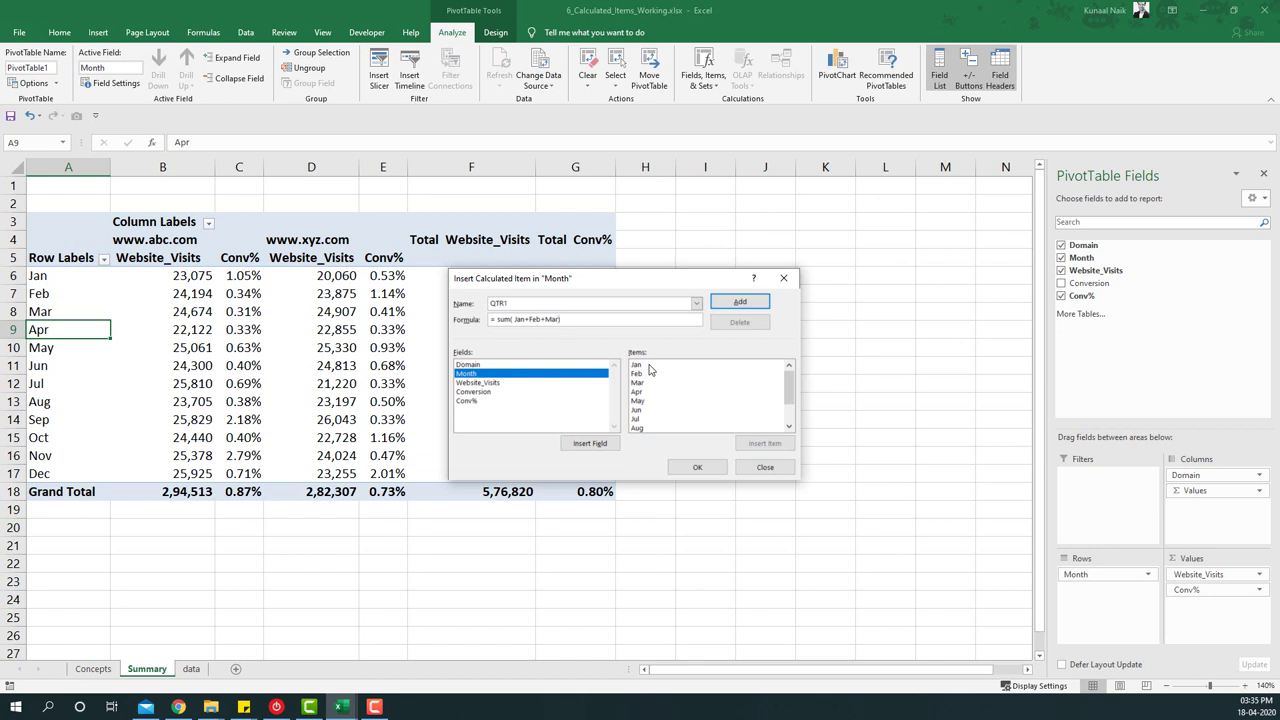
Multiply the QTR1 formula by 90%, add the item to the pivot table and check its row.
{"action": "left_click", "coordinate": [567, 320]}
{"action": "left_click", "coordinate": [740, 303]}
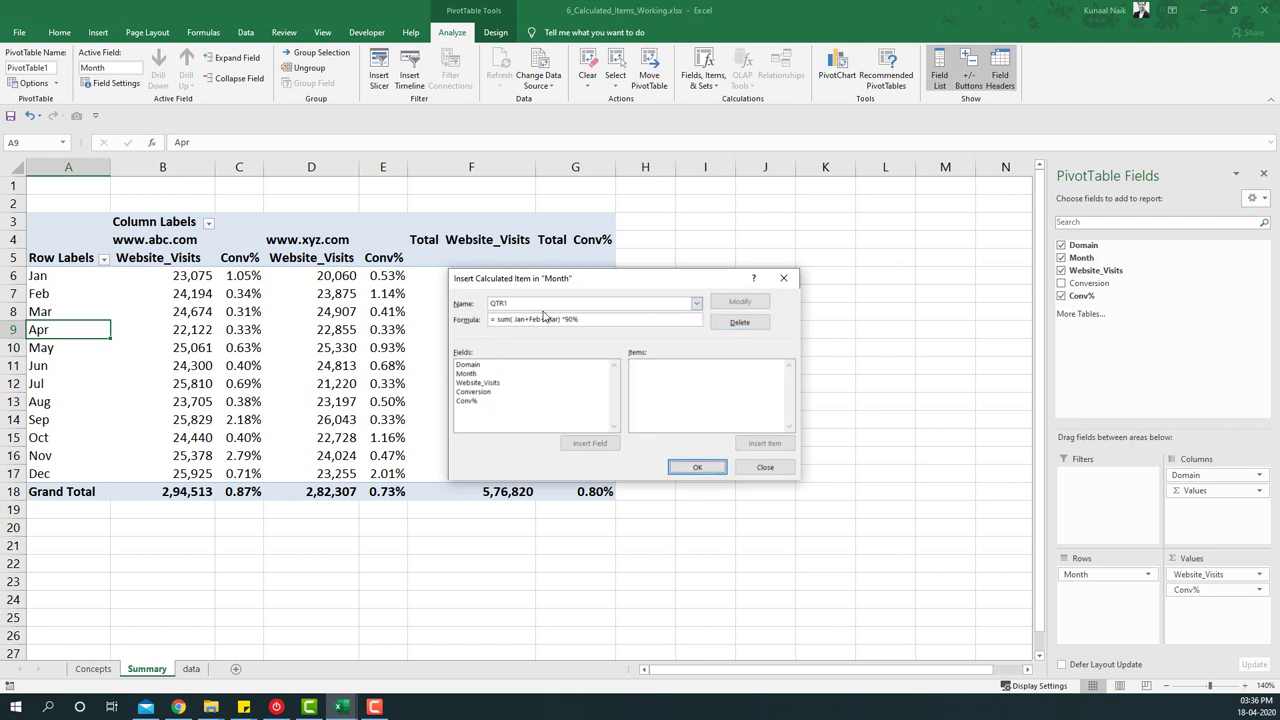
{"action": "left_click", "coordinate": [708, 468]}
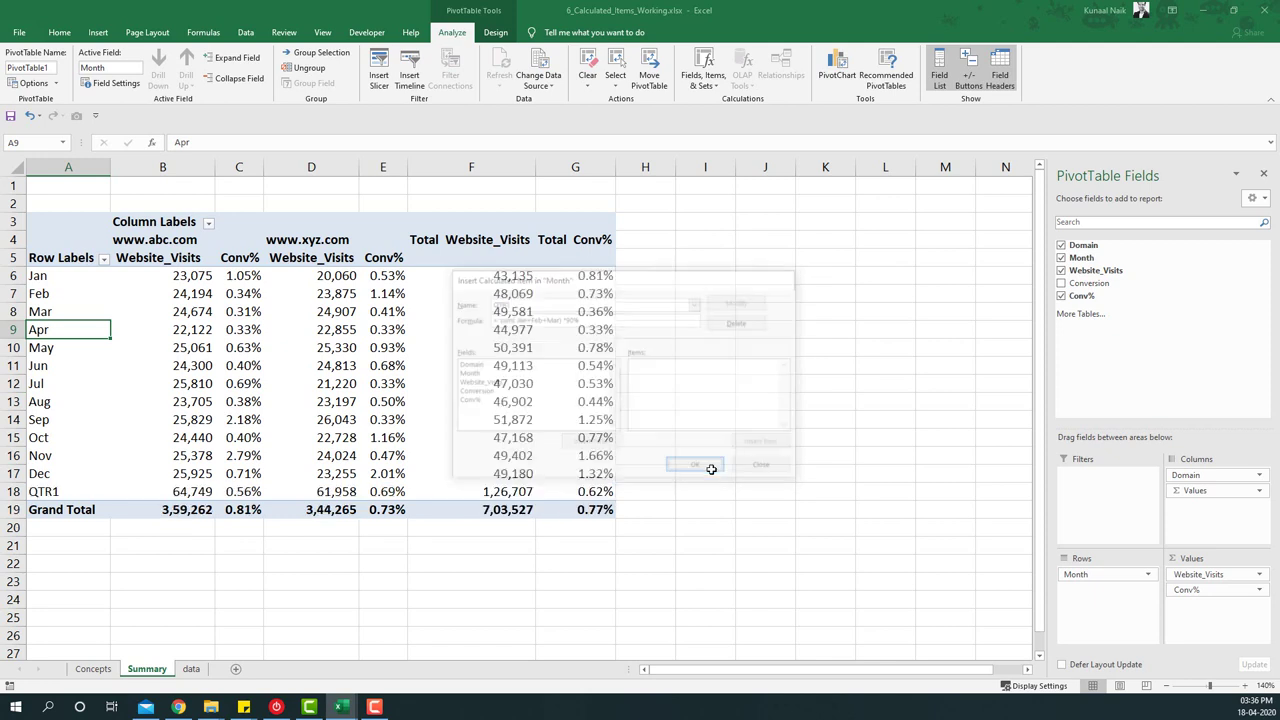
{"action": "left_click_drag", "start_coordinate": [60, 491], "coordinate": [591, 489]}
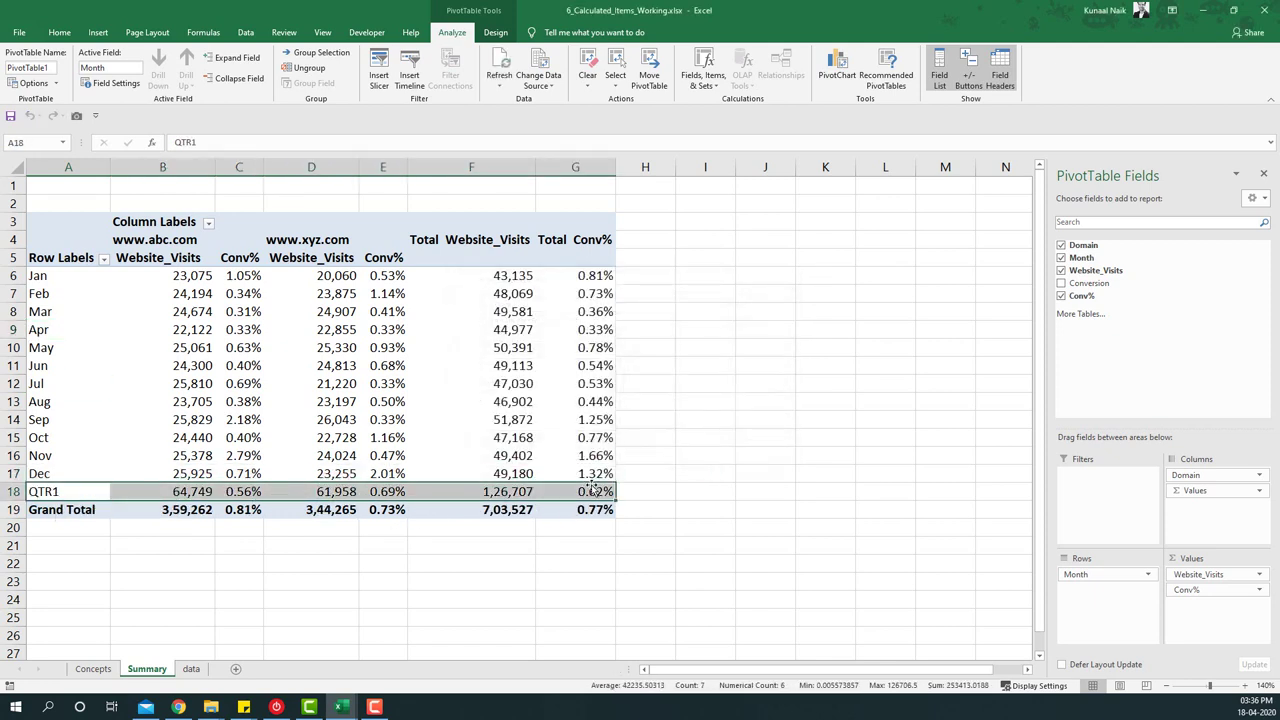
{"action": "left_click", "coordinate": [180, 491]}
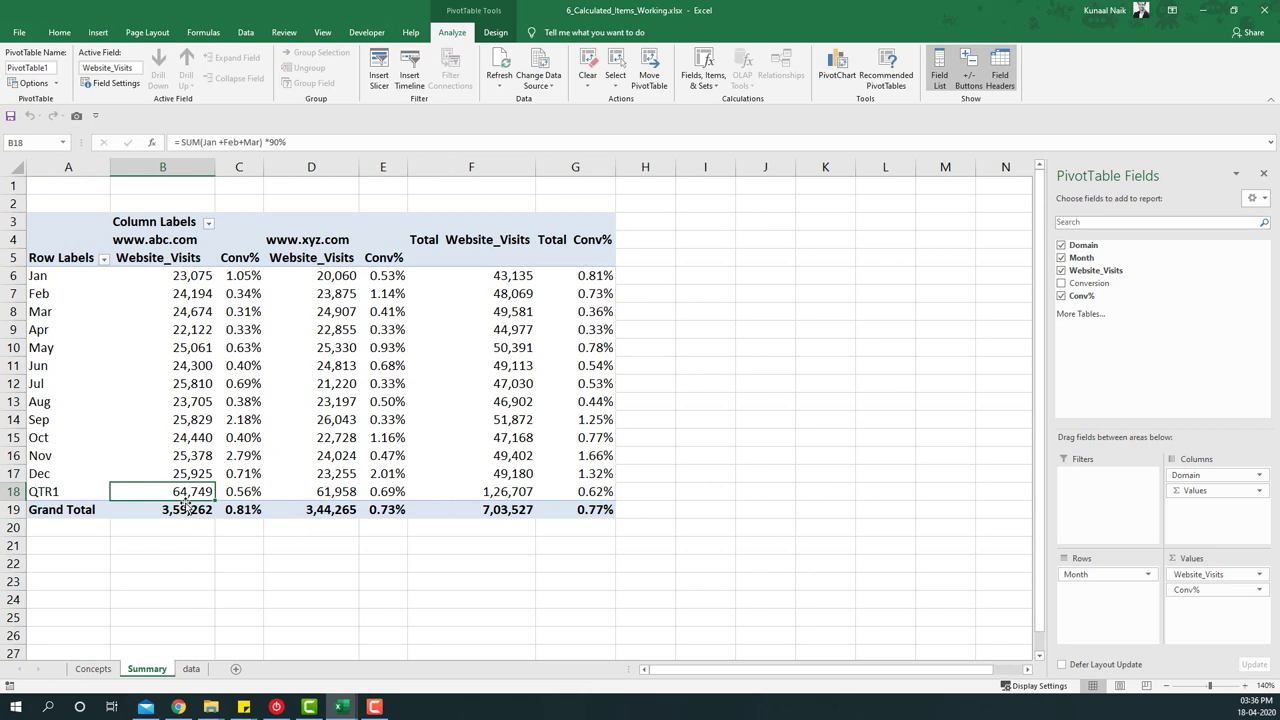
{"action": "mouse_move", "coordinate": [199, 489]}
{"action": "left_click_drag", "start_coordinate": [177, 276], "coordinate": [172, 307]}
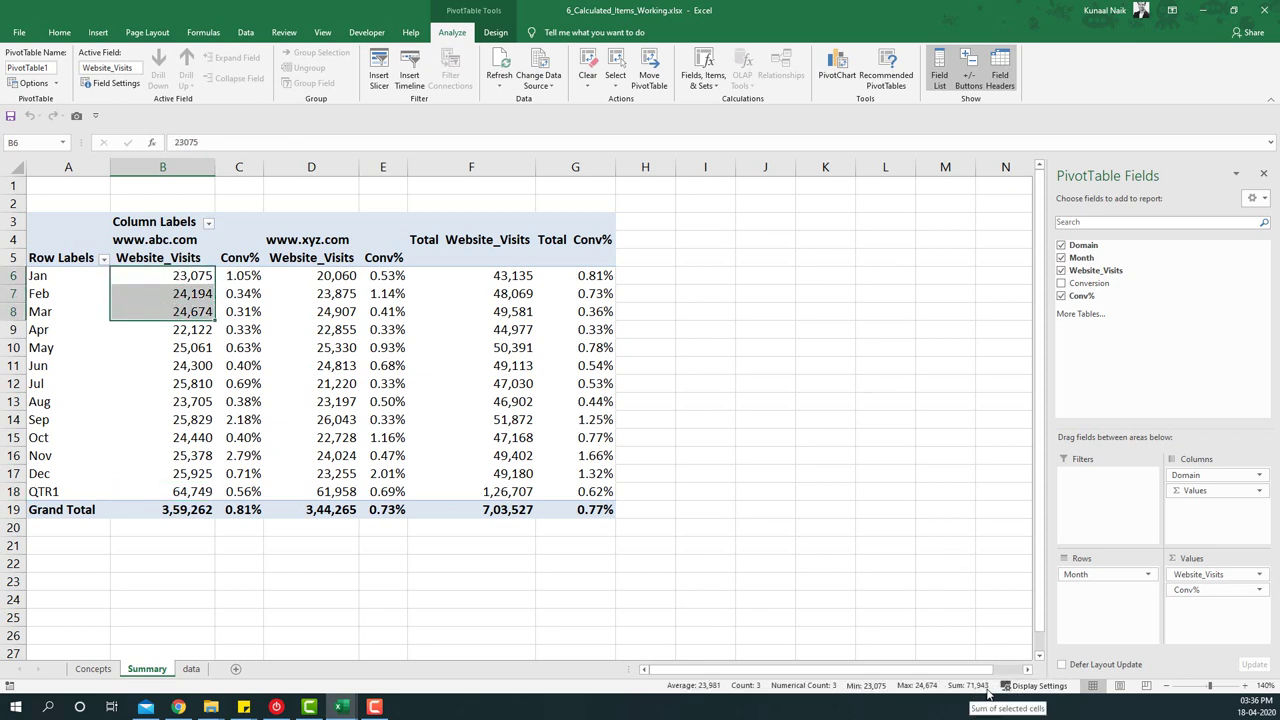
{"action": "left_click", "coordinate": [178, 492]}
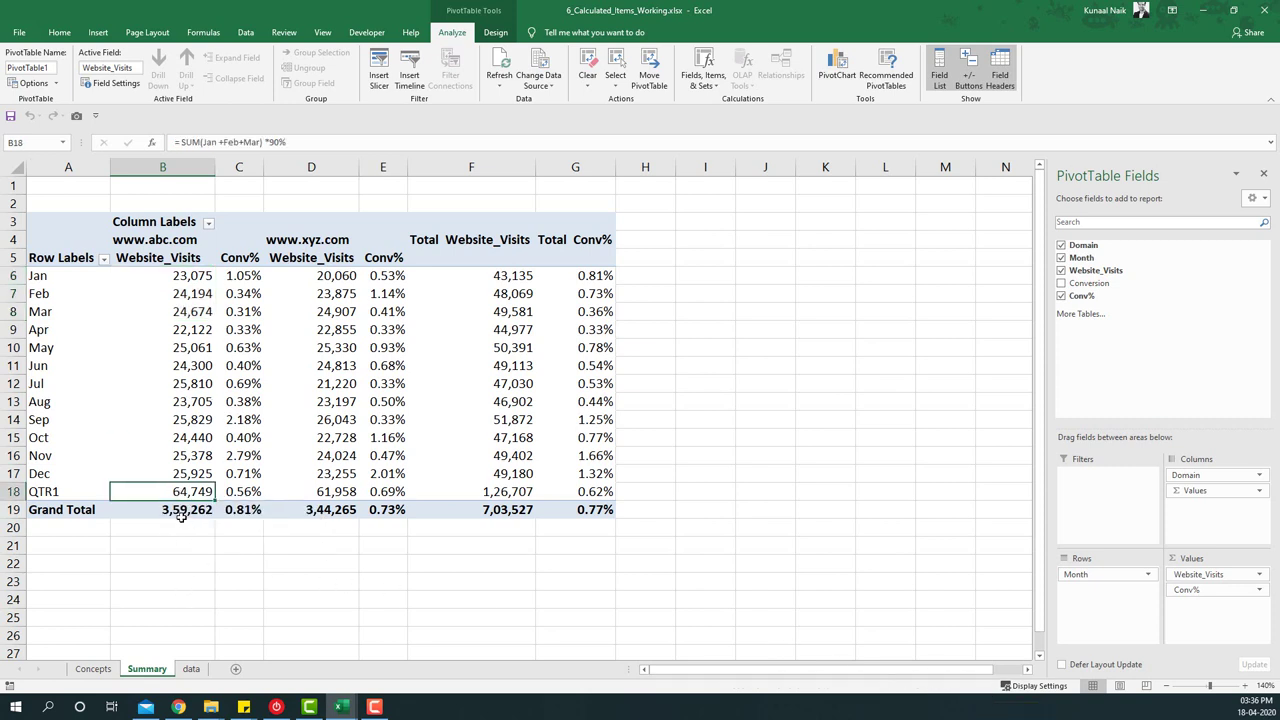
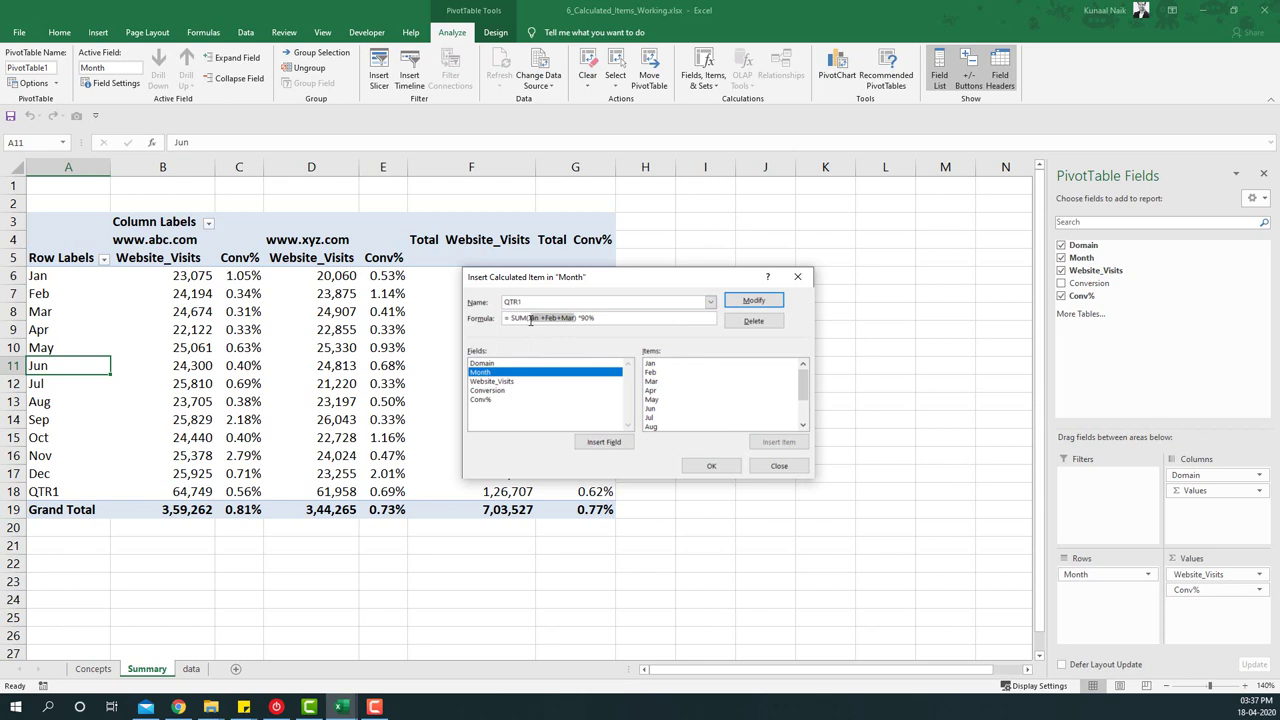
Add a calculated item to the Month field named QTR2 with the formula =SUM(Apr+May+Jun)*90%.
{"action": "key", "text": "BackSpace"}
{"action": "type", "text": "Apr+May,Ju"}
{"action": "key", "text": "BackSpace"}
{"action": "type", "text": "+Jun"}
{"action": "key", "text": "BackSpace"}
{"action": "type", "text": "2"}
{"action": "left_click", "coordinate": [754, 301]}
Add another Month calculated item named QTR3 with the formula =SUM(Jul+Aug+Sep)*90%.
{"action": "left_click", "coordinate": [543, 302]}
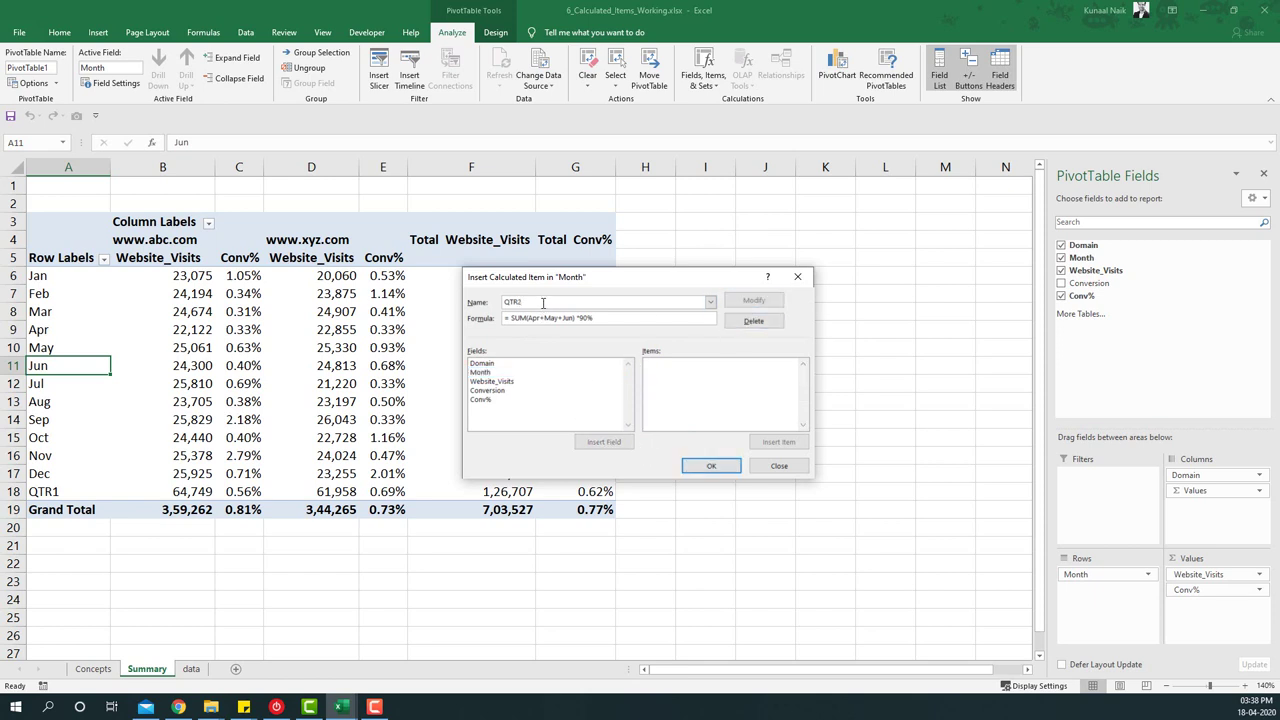
{"action": "key", "text": "BackSpace"}
{"action": "type", "text": "3"}
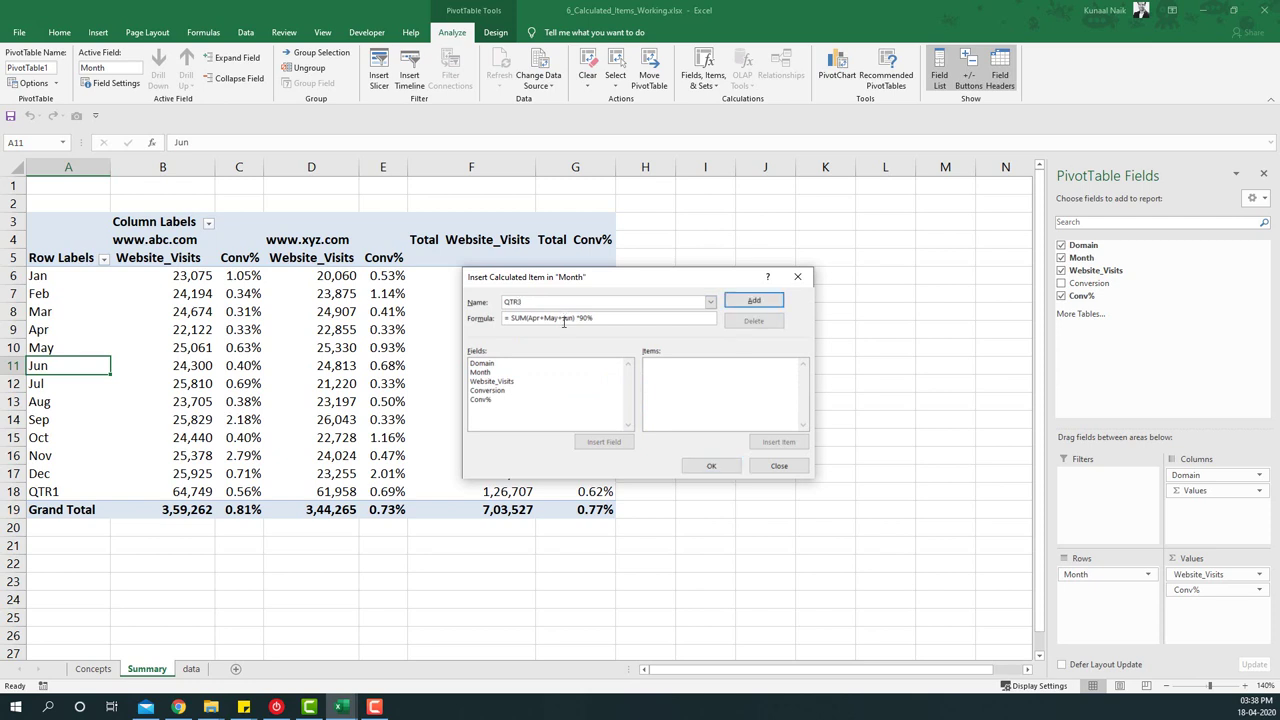
{"action": "left_click_drag", "start_coordinate": [573, 318], "coordinate": [531, 320]}
{"action": "key", "text": "BackSpace"}
{"action": "type", "text": "Jul+Aug+Sep"}
{"action": "left_click", "coordinate": [730, 304]}
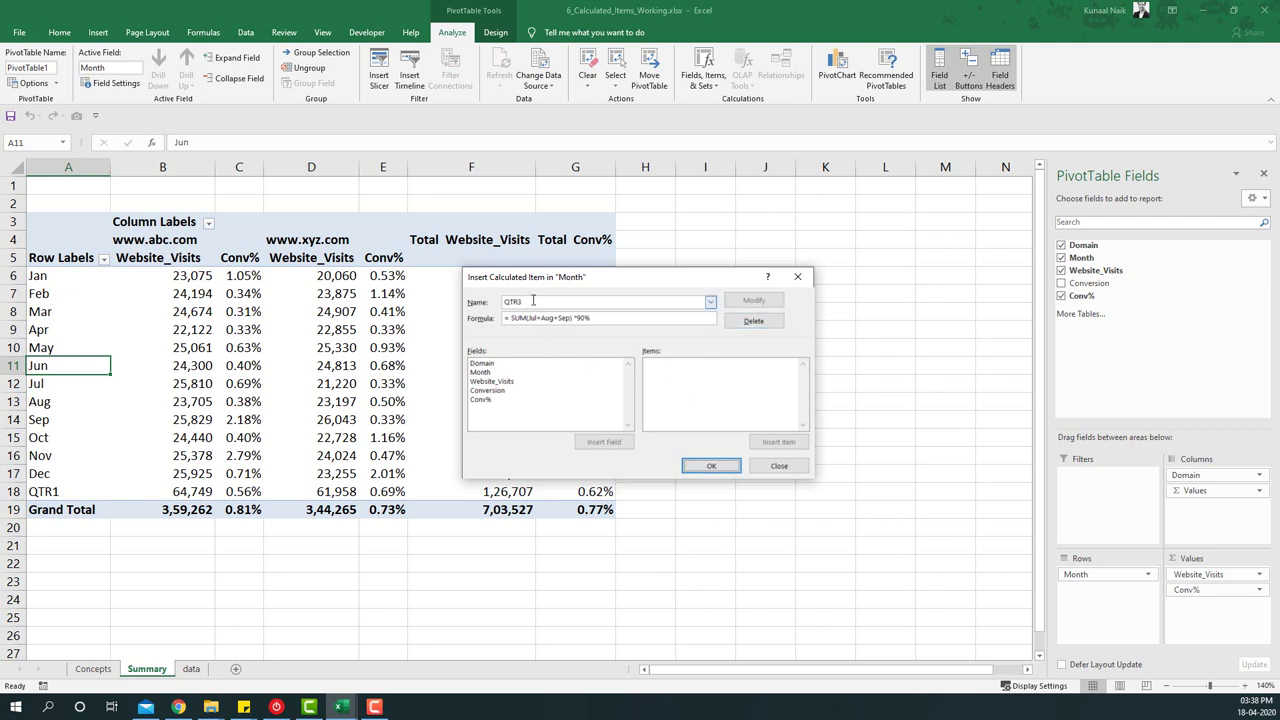
Add the calculated item QTR4 with the formula =SUM(Oct+Nov+Dec)*90% and apply the items to the pivot table.
{"action": "key", "text": "BackSpace"}
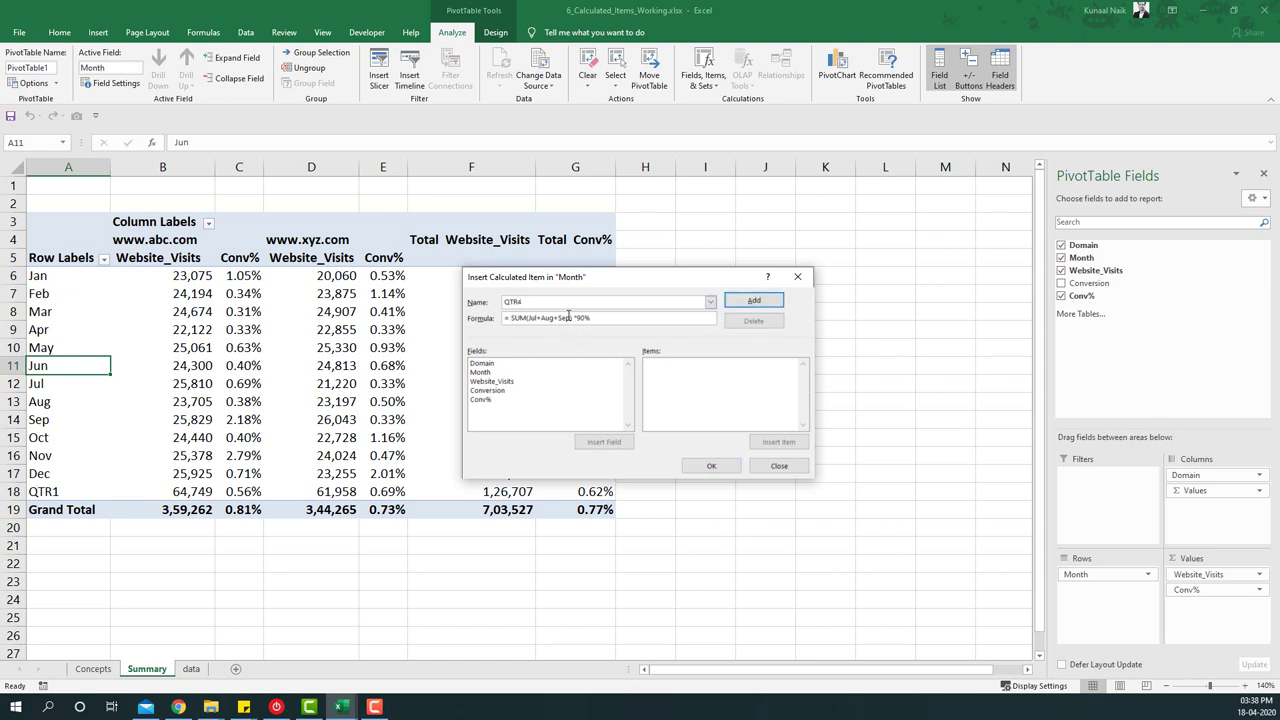
{"action": "left_click_drag", "start_coordinate": [568, 316], "coordinate": [533, 317]}
{"action": "key", "text": "BackSpace"}
{"action": "type", "text": "Oct+Nov+Dec"}
{"action": "left_click", "coordinate": [753, 302]}
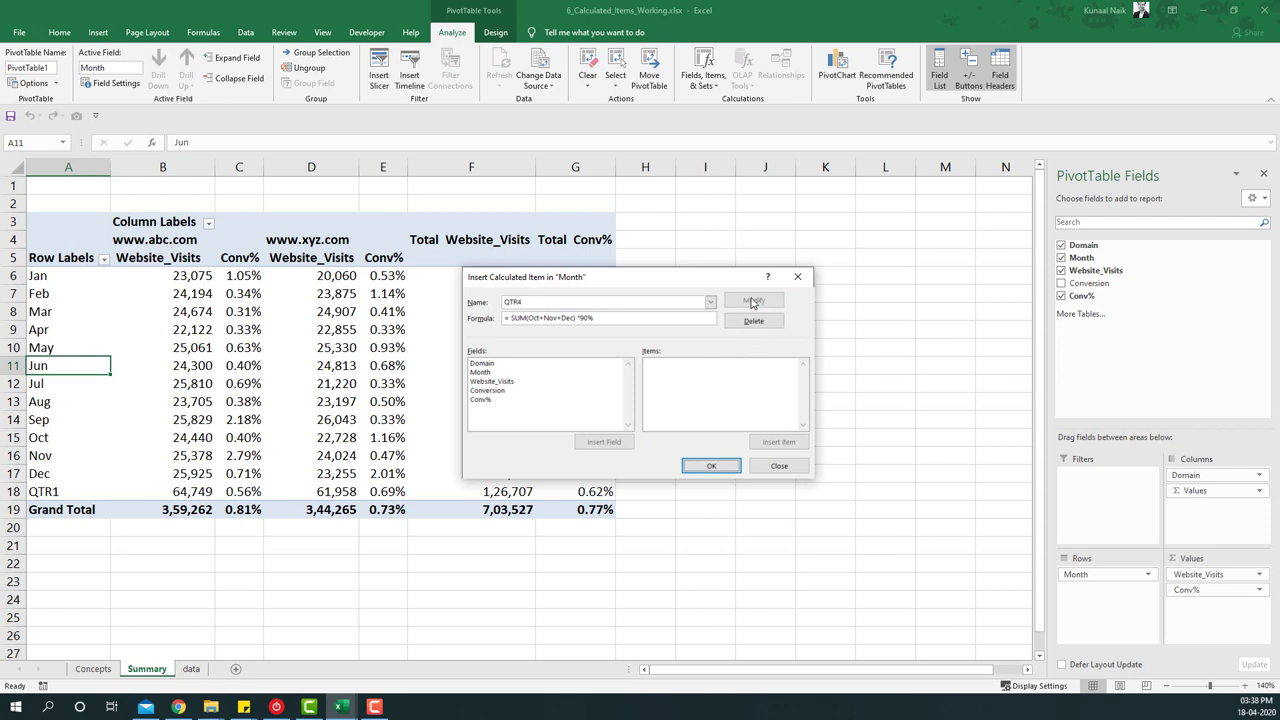
{"action": "left_click", "coordinate": [712, 466]}
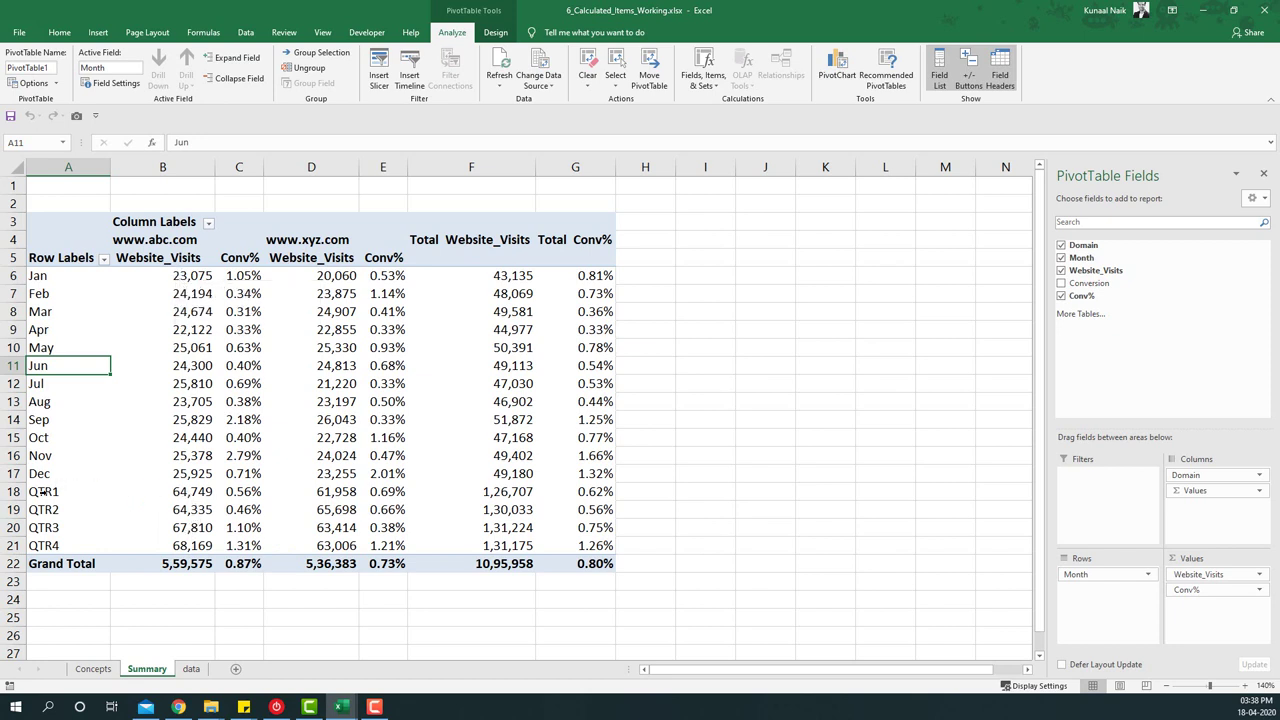
{"action": "left_click_drag", "start_coordinate": [43, 491], "coordinate": [50, 545]}
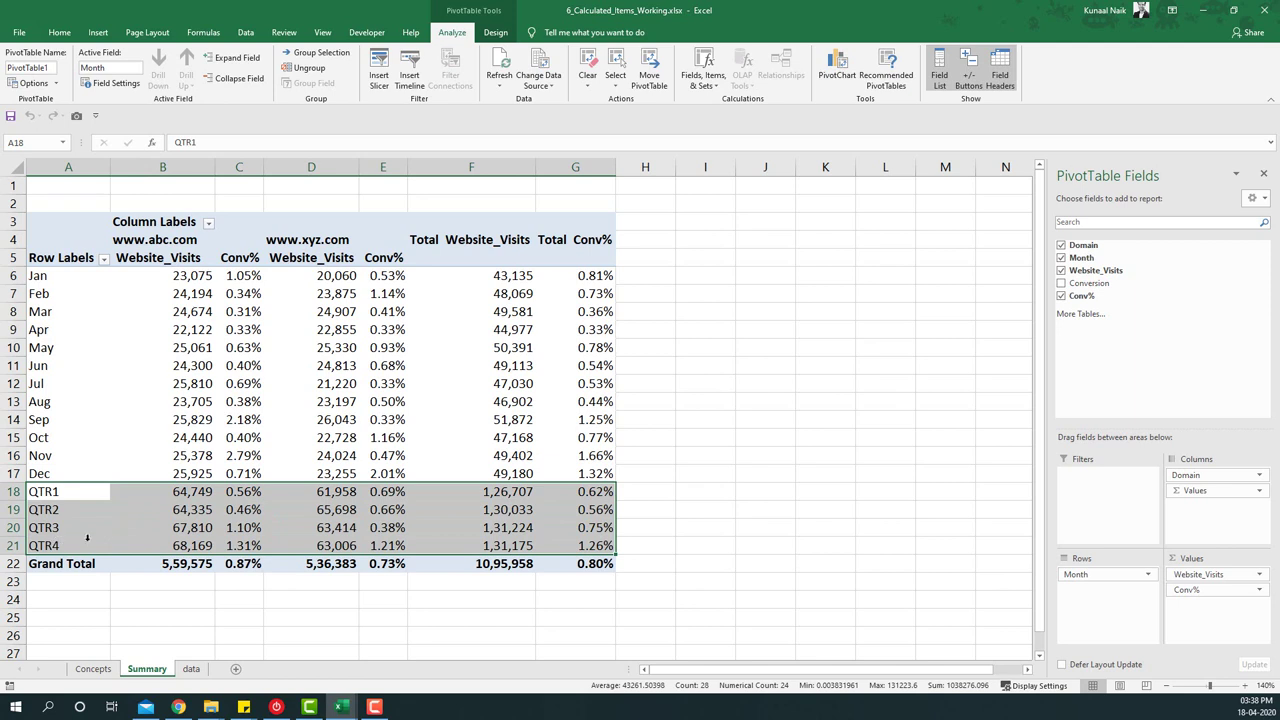
{"action": "left_click", "coordinate": [170, 528]}
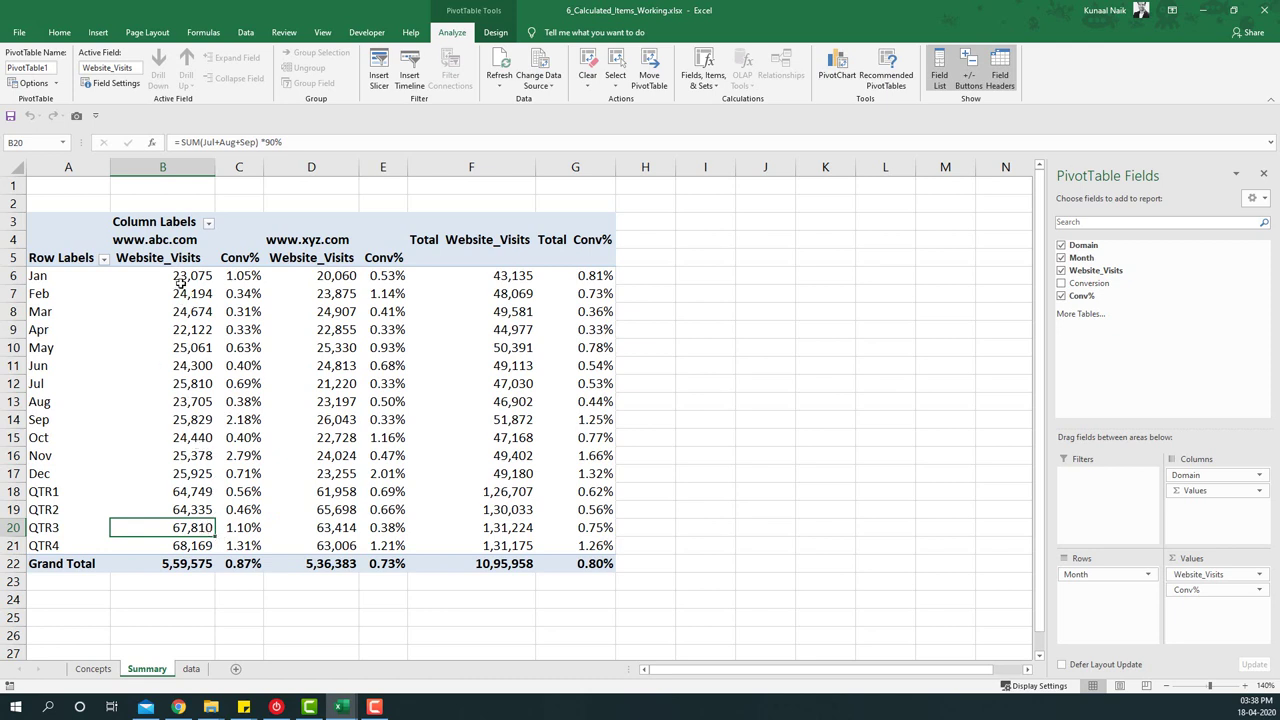
{"action": "left_click_drag", "start_coordinate": [178, 278], "coordinate": [158, 482]}
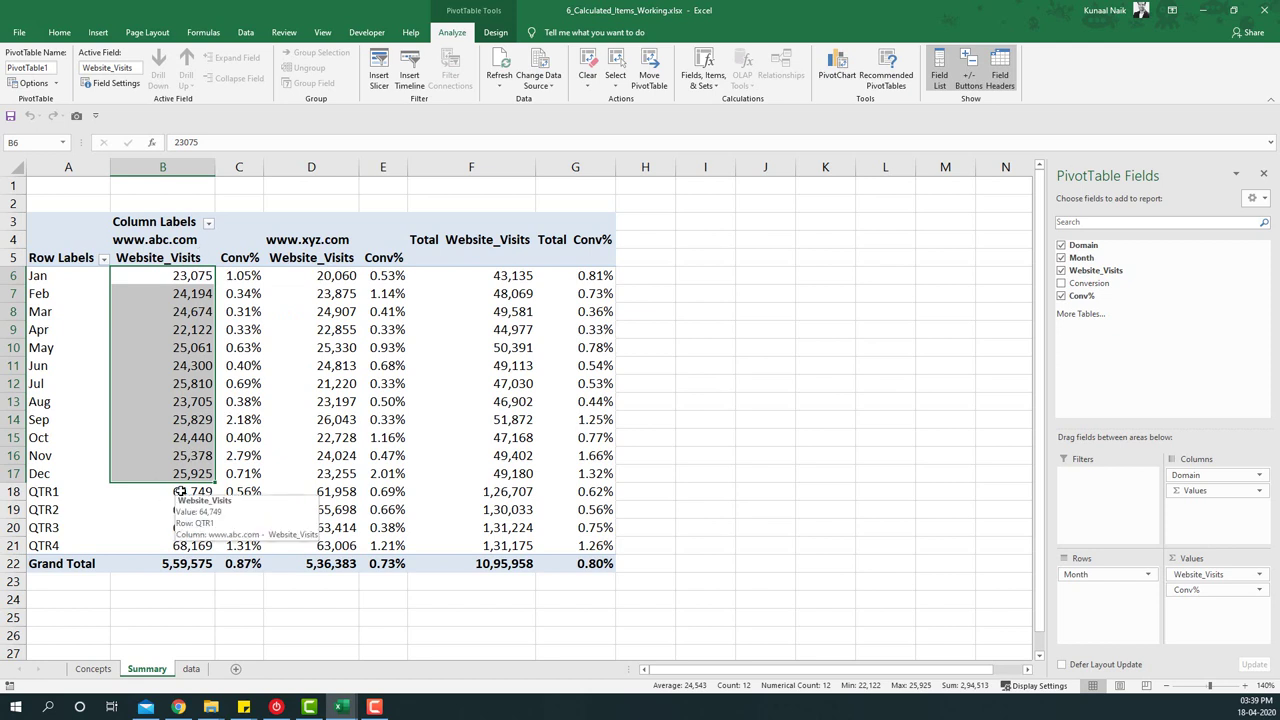
{"action": "left_click_drag", "start_coordinate": [180, 491], "coordinate": [180, 548]}
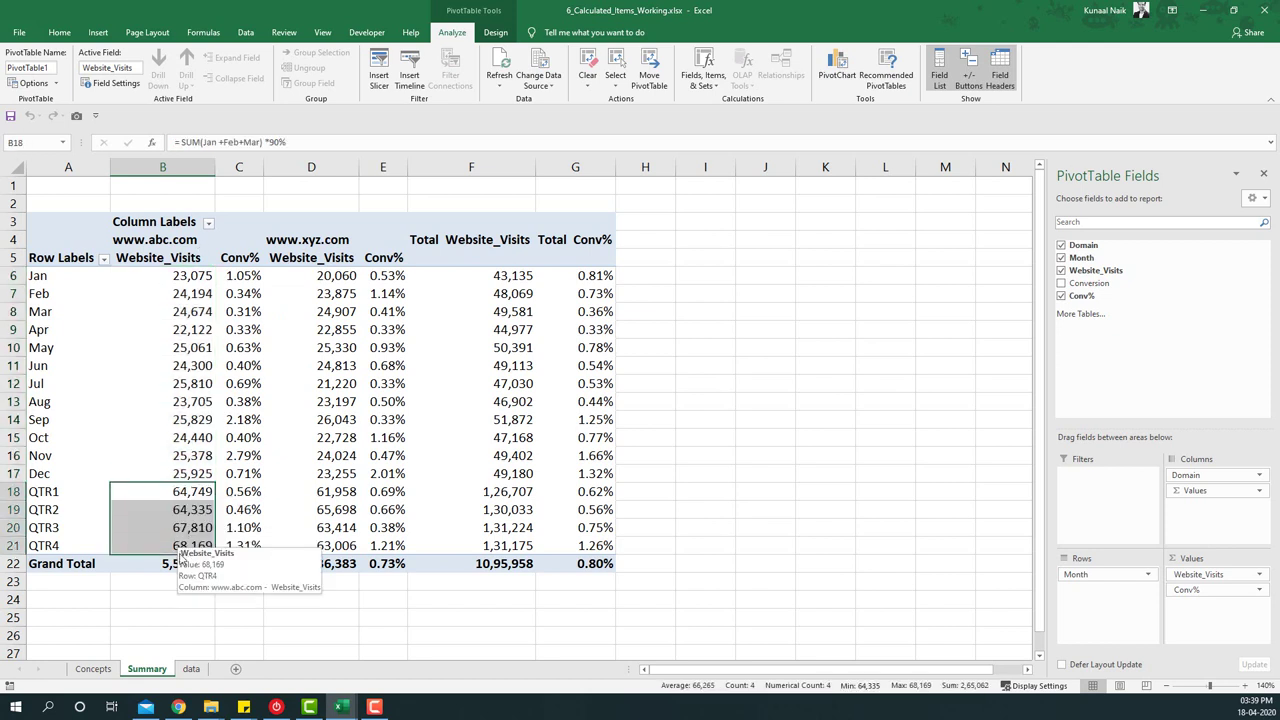
{"action": "left_click", "coordinate": [166, 565]}
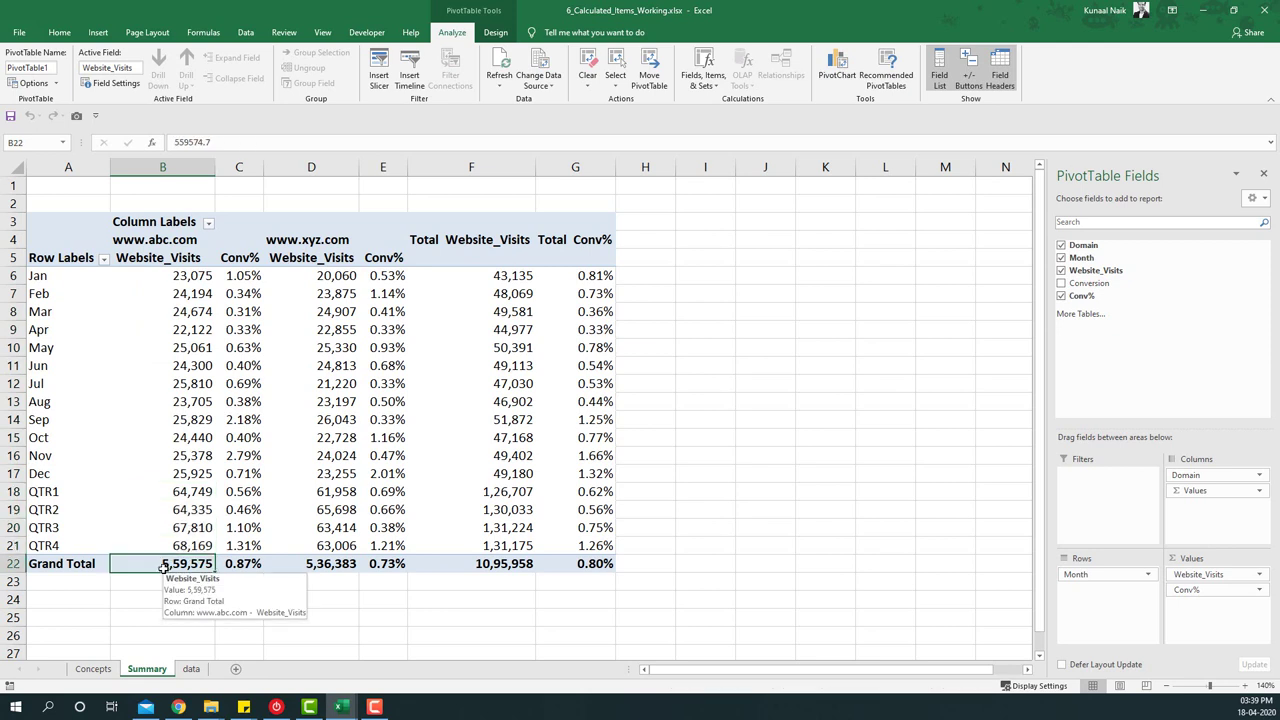
{"action": "left_click", "coordinate": [166, 565]}
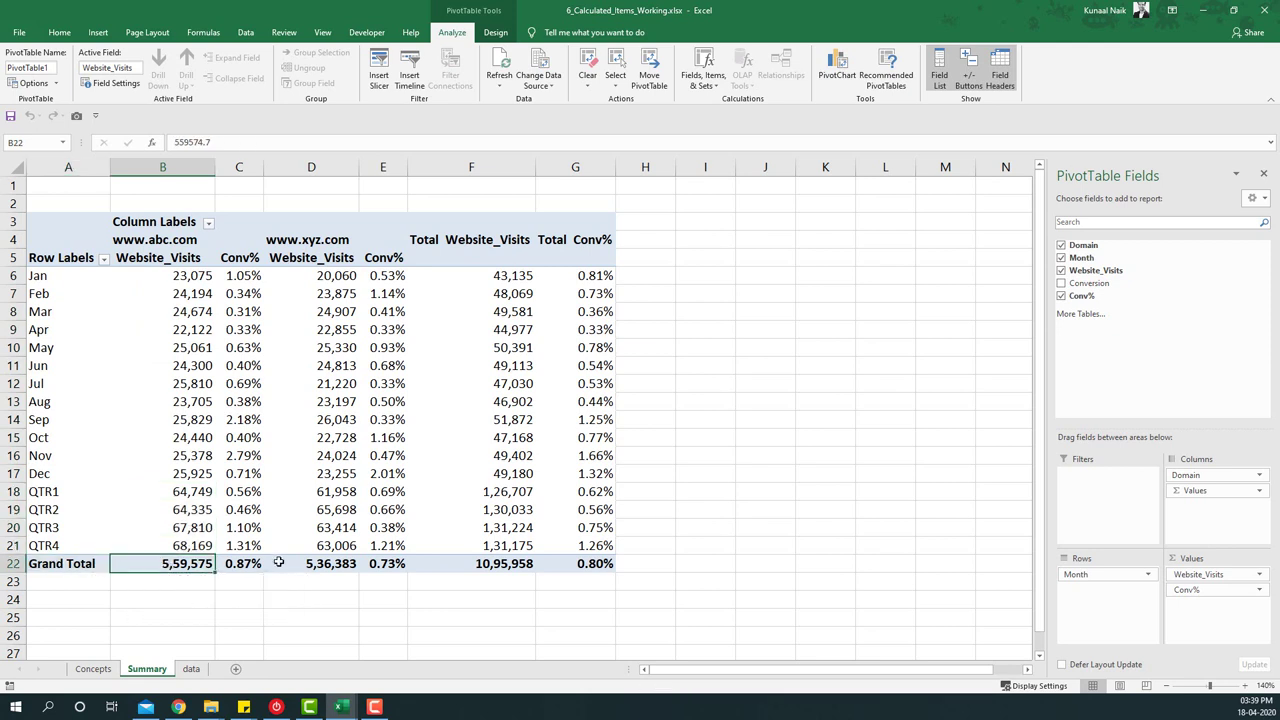
Remove the pivot table's Grand Total row and compare the month rows with the quarter rows.
{"action": "right_click", "coordinate": [71, 565]}
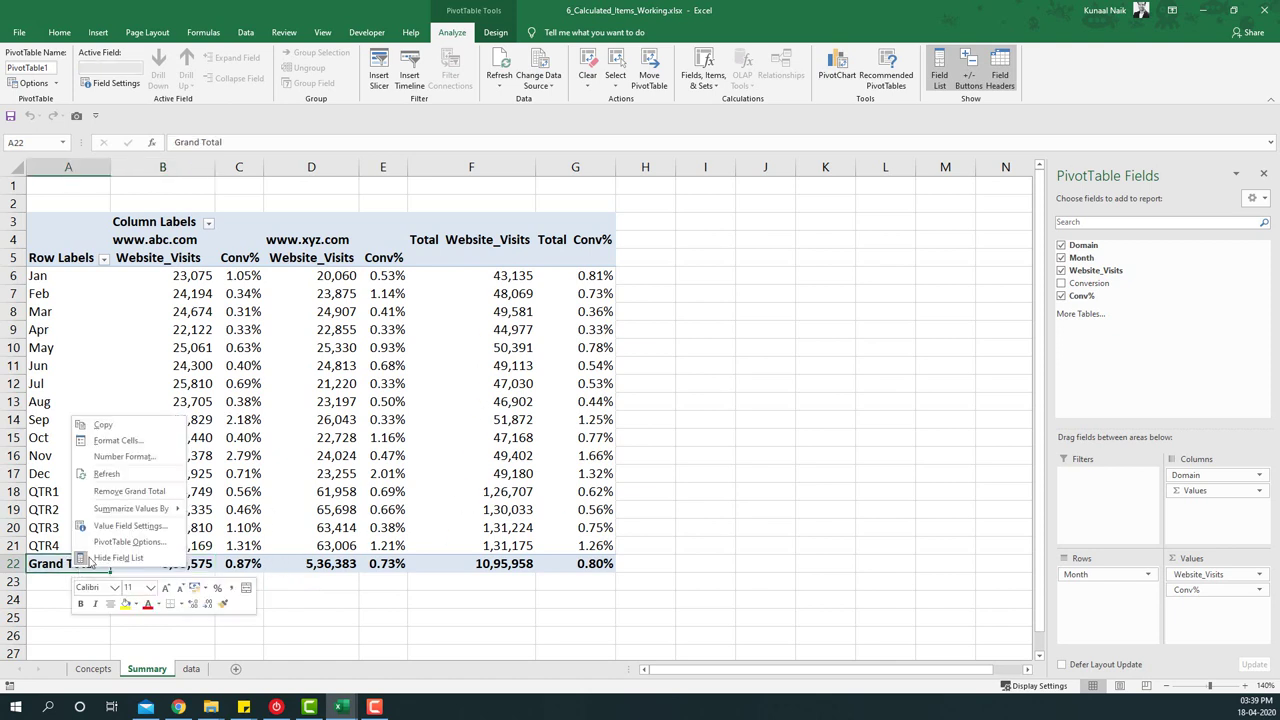
{"action": "left_click", "coordinate": [148, 492]}
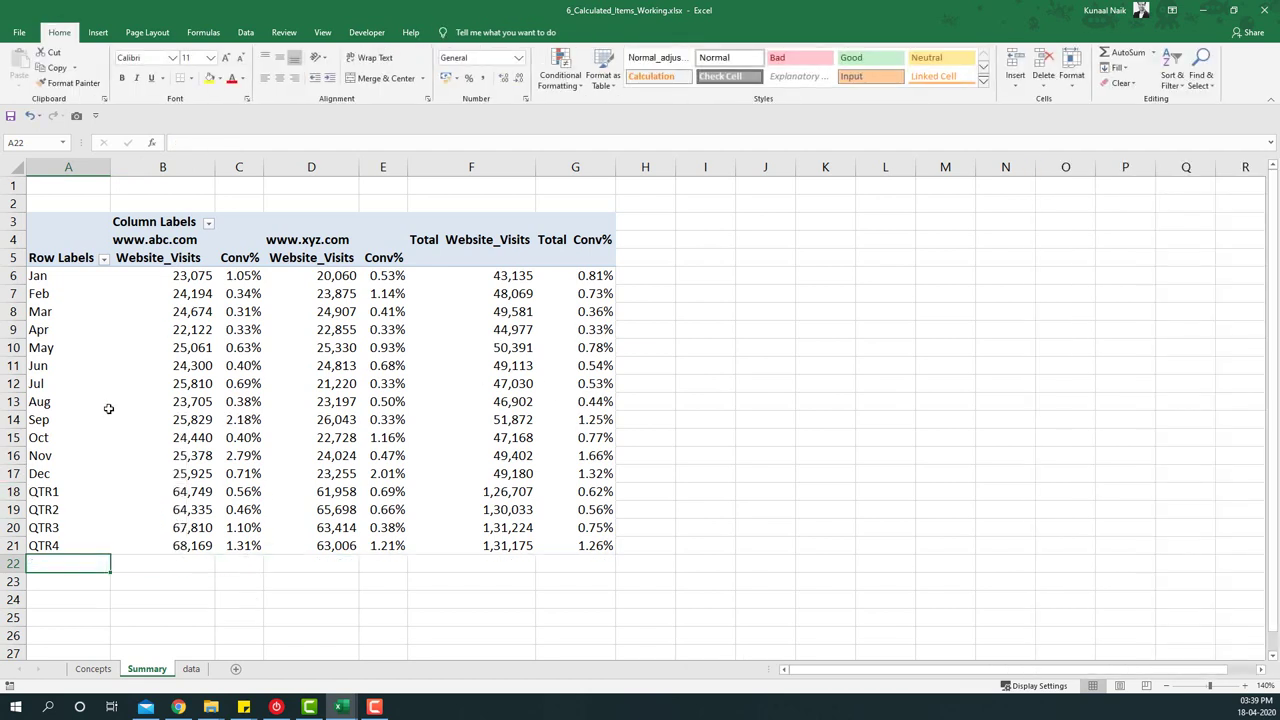
{"action": "left_click_drag", "start_coordinate": [62, 277], "coordinate": [585, 474]}
{"action": "left_click_drag", "start_coordinate": [76, 491], "coordinate": [596, 543]}
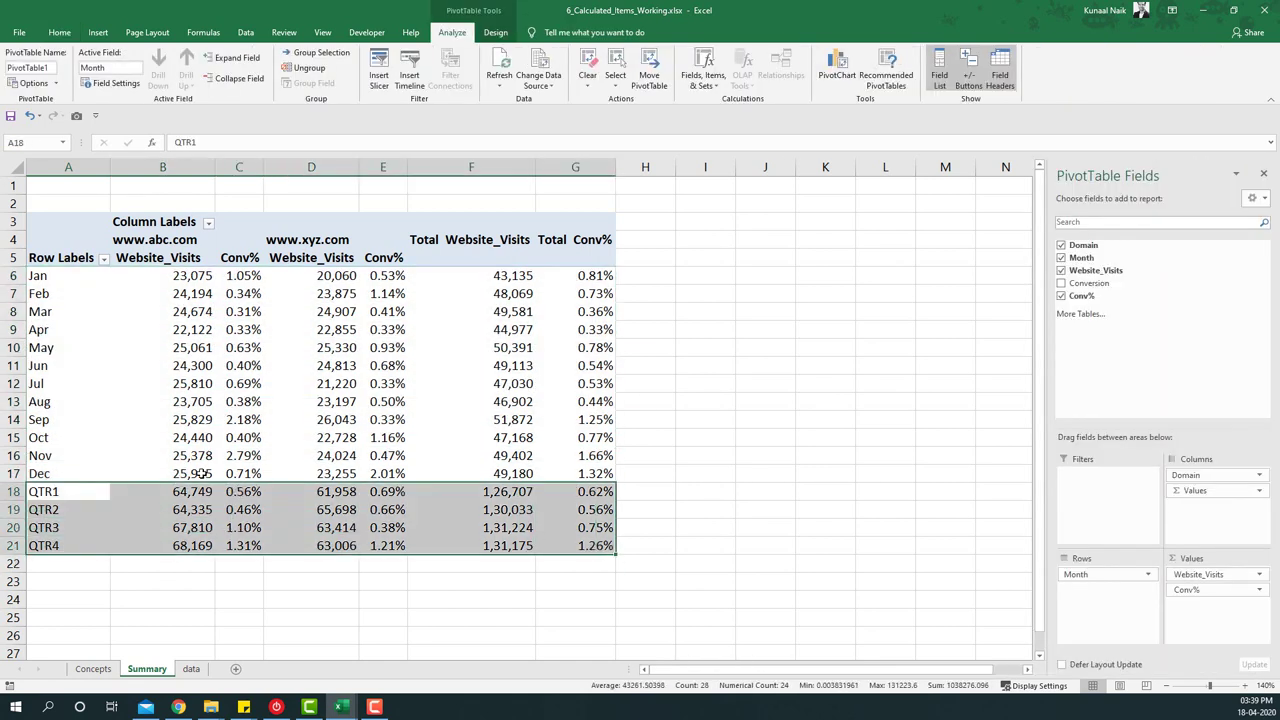
{"action": "left_click_drag", "start_coordinate": [205, 474], "coordinate": [198, 272]}
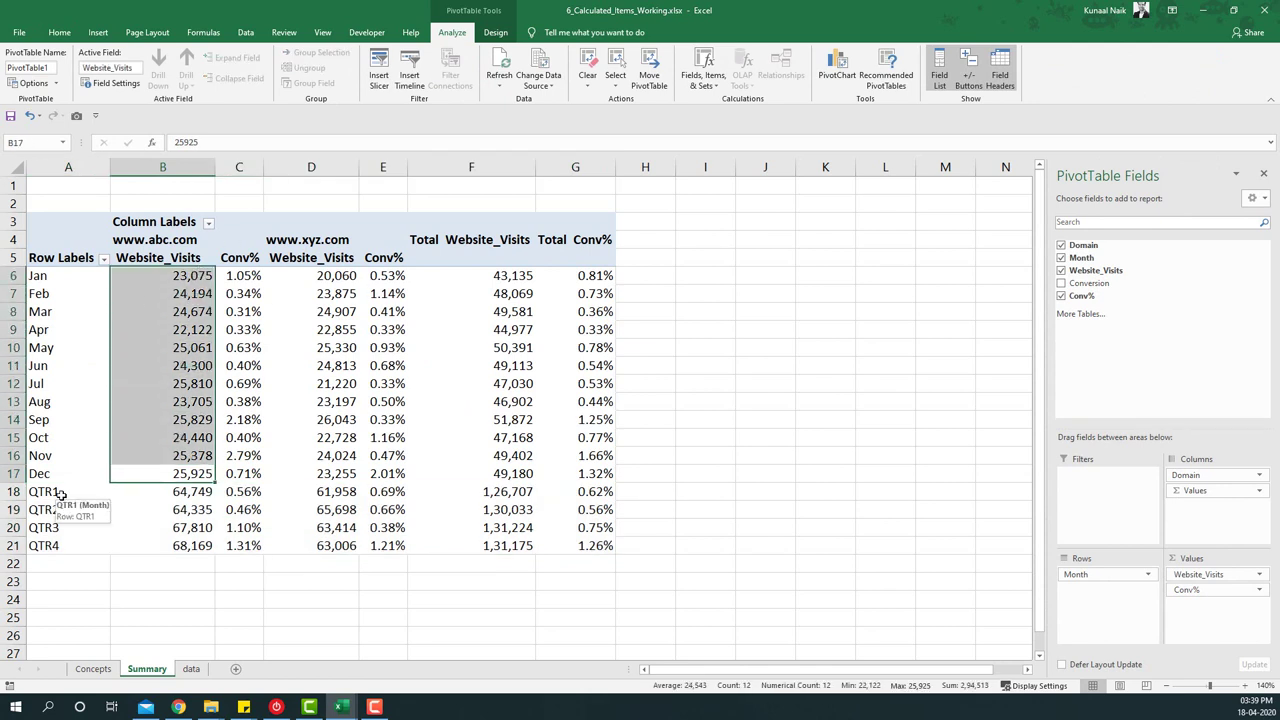
{"action": "left_click_drag", "start_coordinate": [175, 491], "coordinate": [177, 540]}
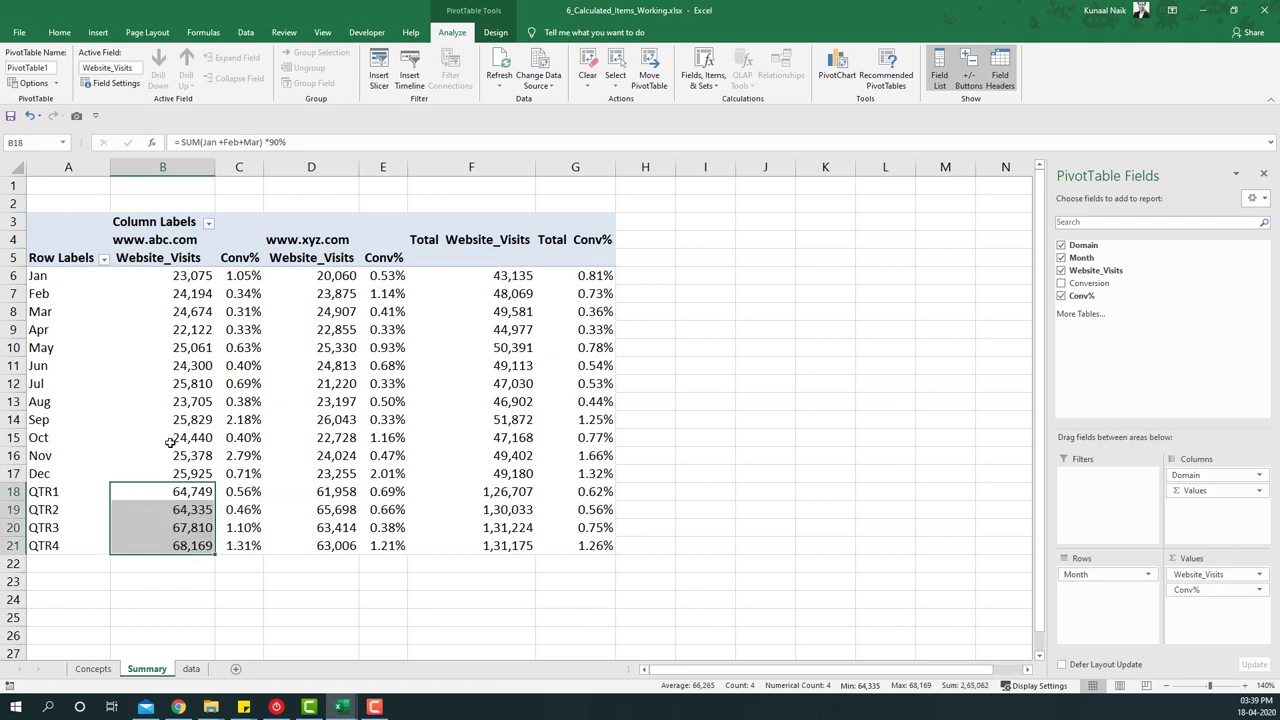
Check the Manual Grouping concept on the Concepts sheet and return to the Summary sheet.
{"action": "left_click", "coordinate": [88, 669]}
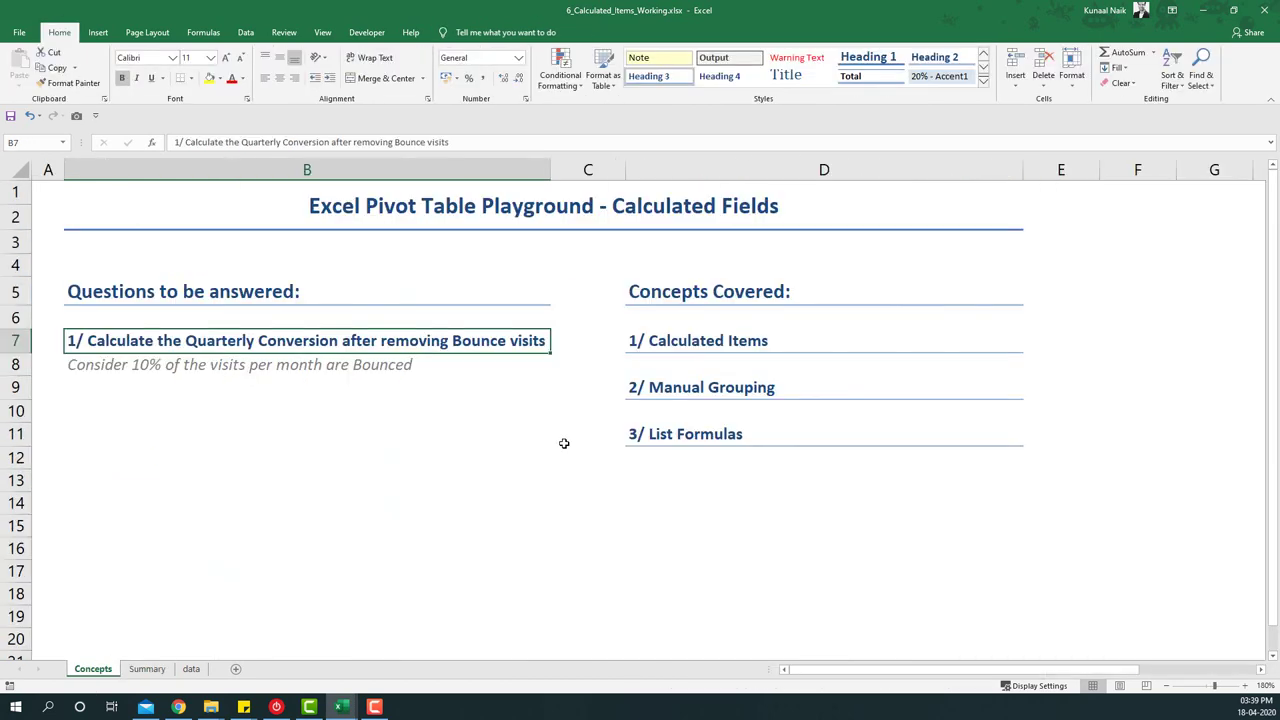
{"action": "left_click", "coordinate": [716, 388]}
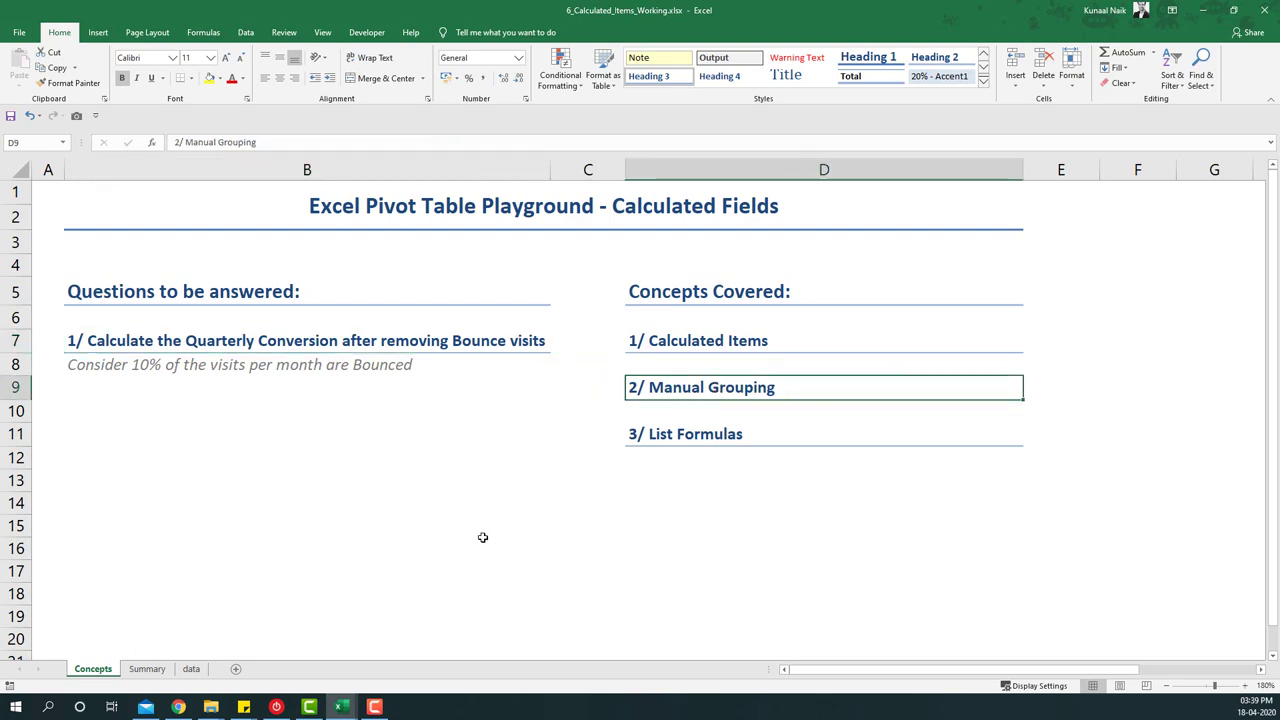
{"action": "left_click", "coordinate": [145, 669]}
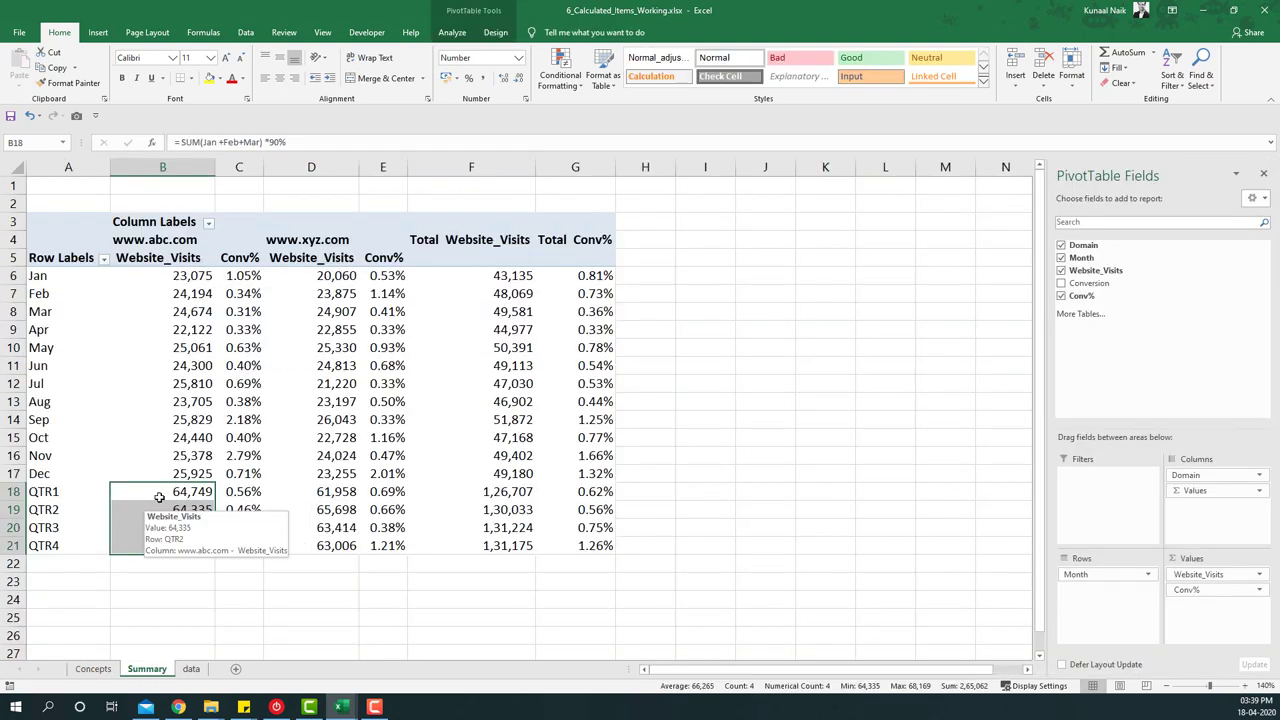
Group the Jan to Dec row labels, name the group Monthly Summary and widen column A to fit it.
{"action": "left_click_drag", "start_coordinate": [63, 279], "coordinate": [63, 475]}
{"action": "right_click", "coordinate": [73, 446]}
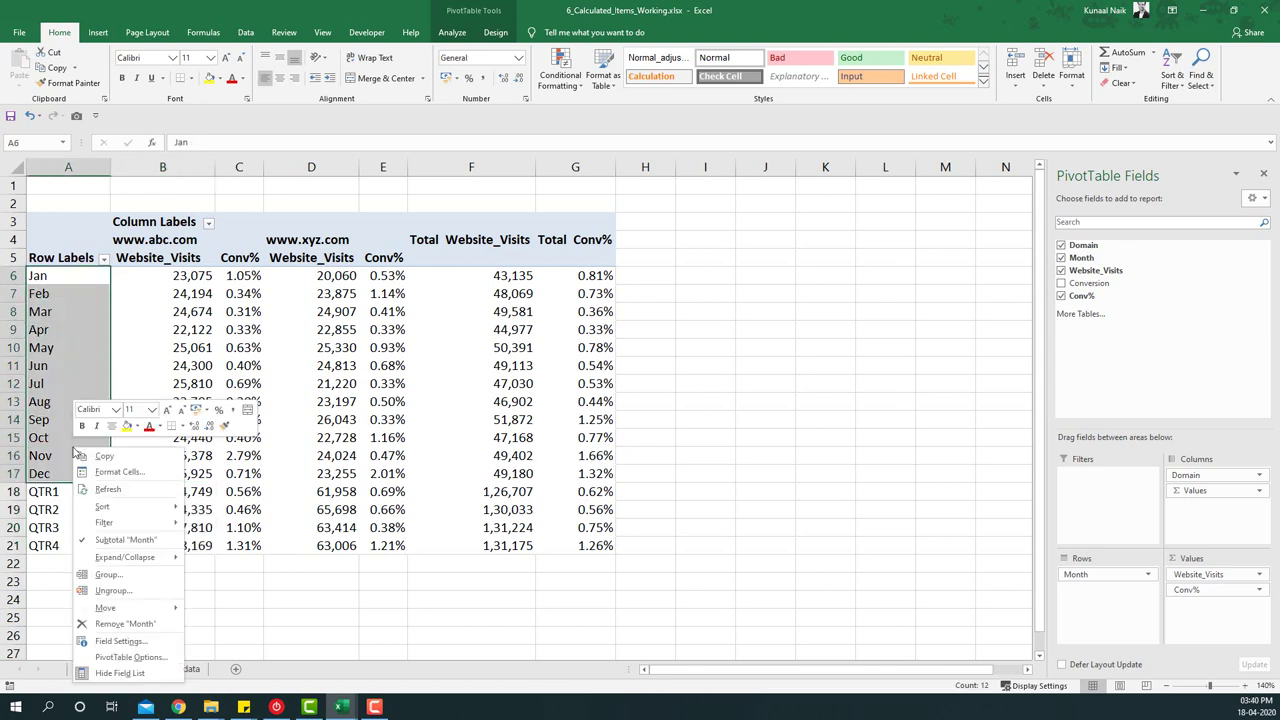
{"action": "left_click", "coordinate": [133, 577]}
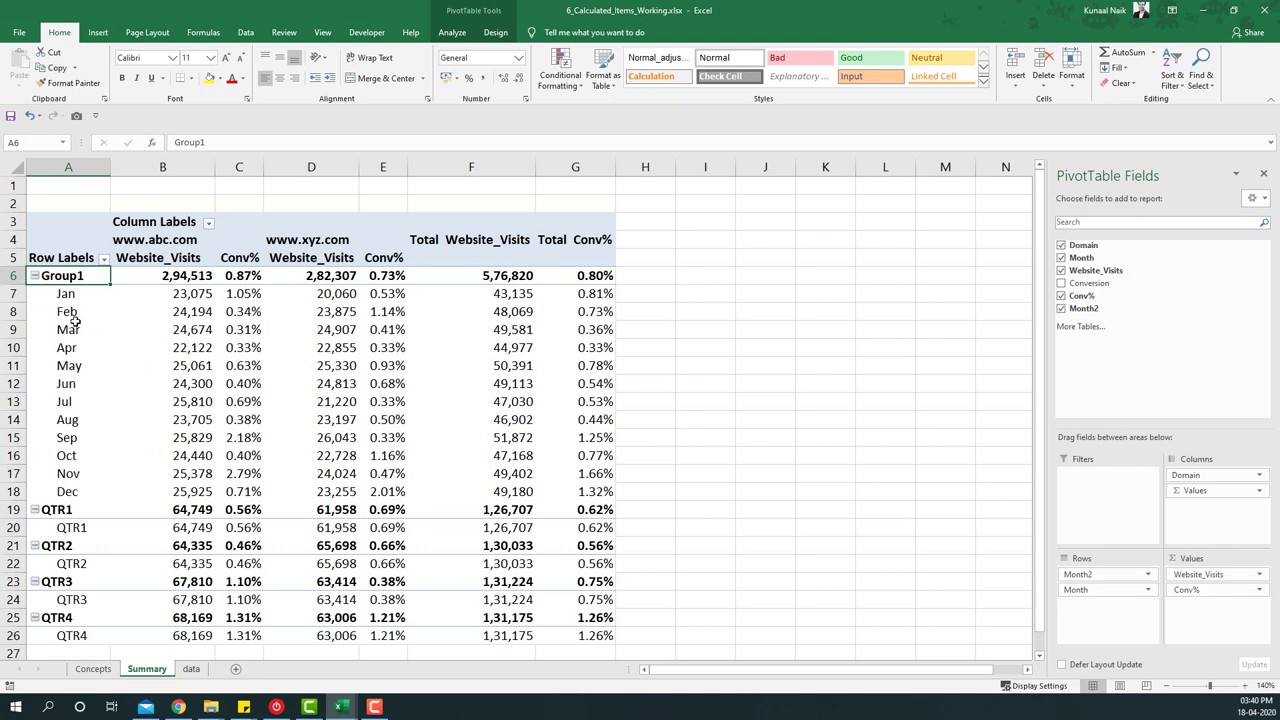
{"action": "type", "text": "Month"}
{"action": "key", "text": "BackSpace"}
{"action": "type", "text": "thly"}
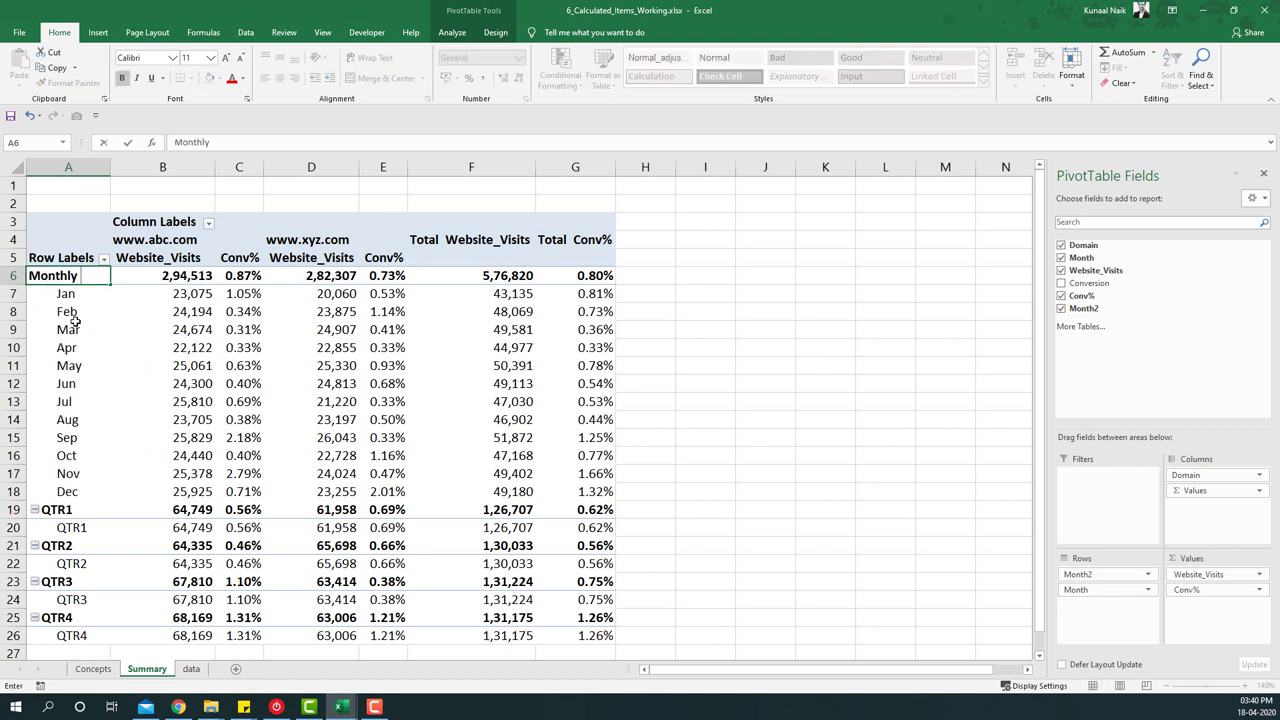
{"action": "type", "text": " Summary"}
{"action": "key", "text": "Return"}
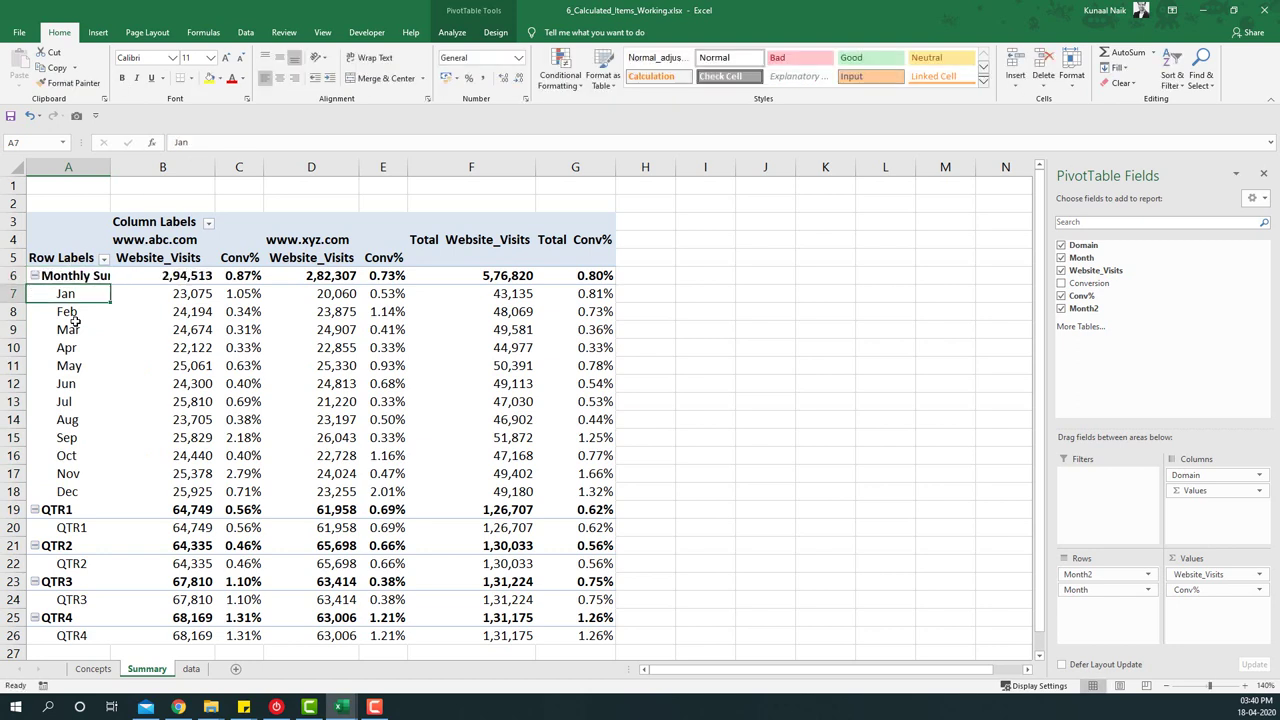
{"action": "left_click_drag", "start_coordinate": [110, 176], "coordinate": [157, 176]}
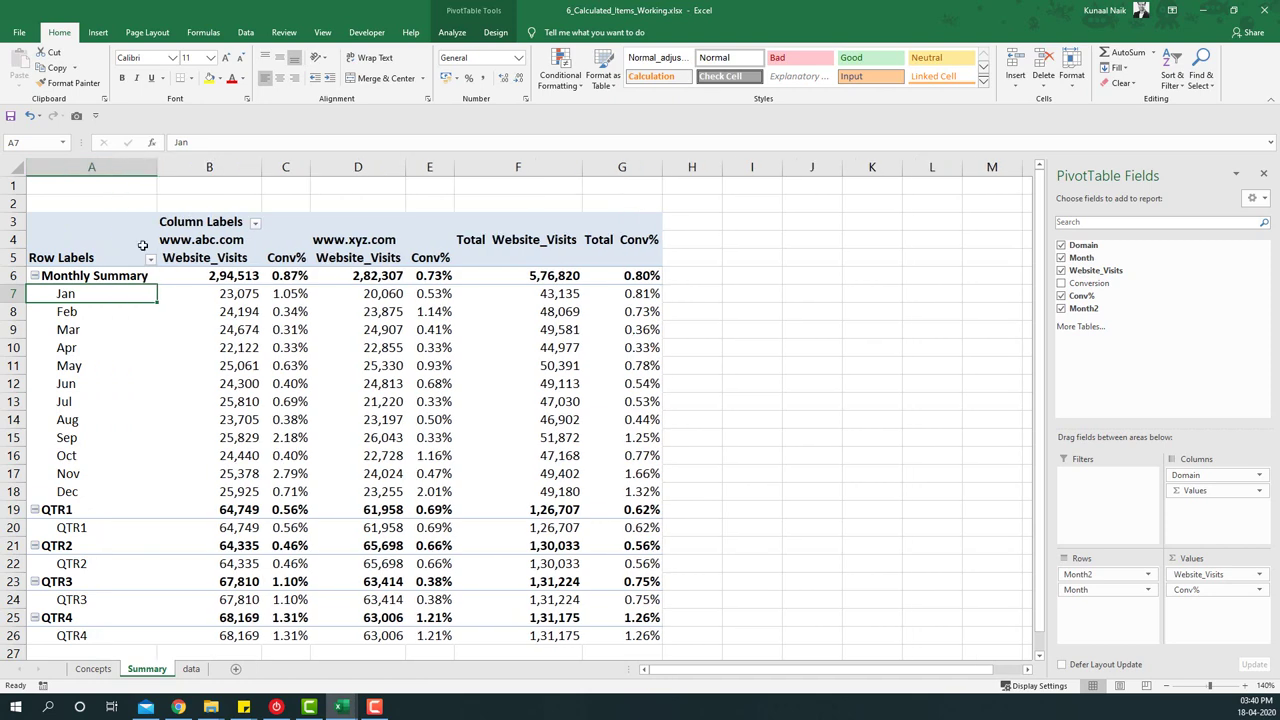
Group the QTR1 to QTR4 row labels and name the group Quarterly Summary.
{"action": "scroll", "coordinate": [95, 496], "scroll_direction": "down", "scroll_amount": 2}
{"action": "scroll", "coordinate": [95, 496], "scroll_direction": "up", "scroll_amount": 1}
{"action": "left_click_drag", "start_coordinate": [85, 460], "coordinate": [100, 580]}
{"action": "right_click", "coordinate": [103, 580]}
{"action": "left_click", "coordinate": [124, 474]}
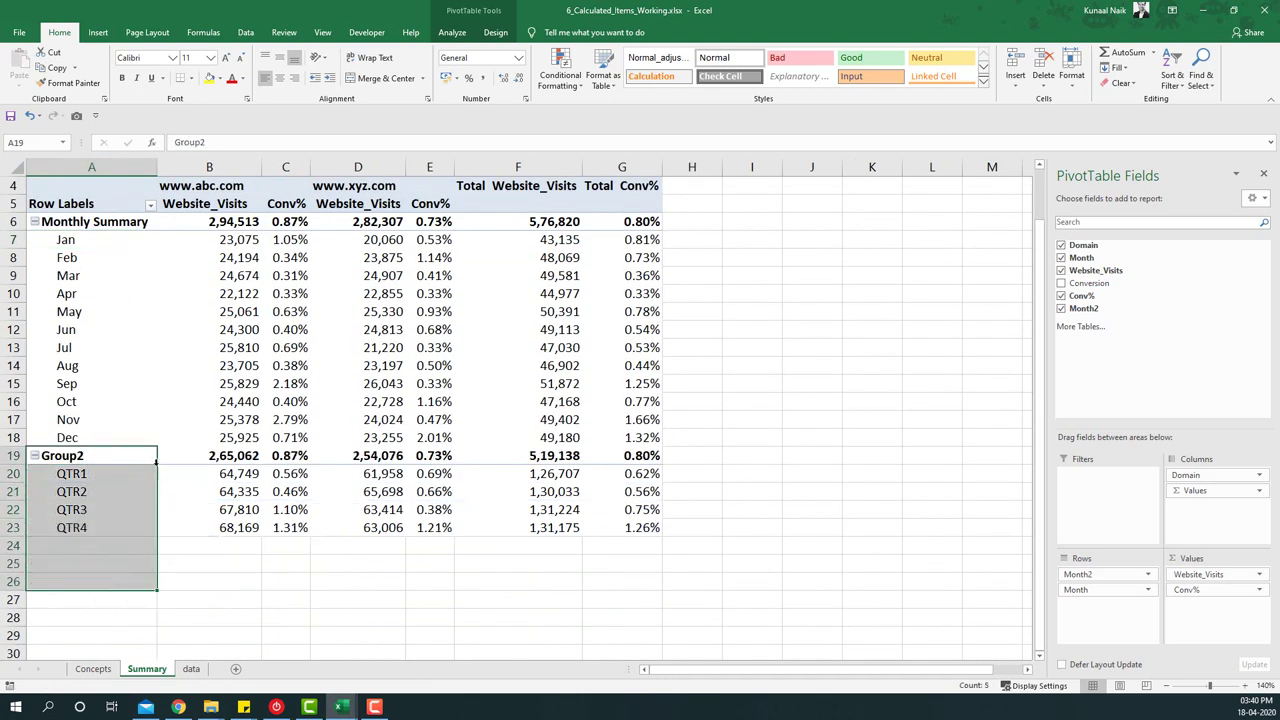
{"action": "scroll", "coordinate": [97, 512], "scroll_direction": "up", "scroll_amount": 1}
{"action": "left_click", "coordinate": [97, 512]}
{"action": "type", "text": "Quarterly Summary"}
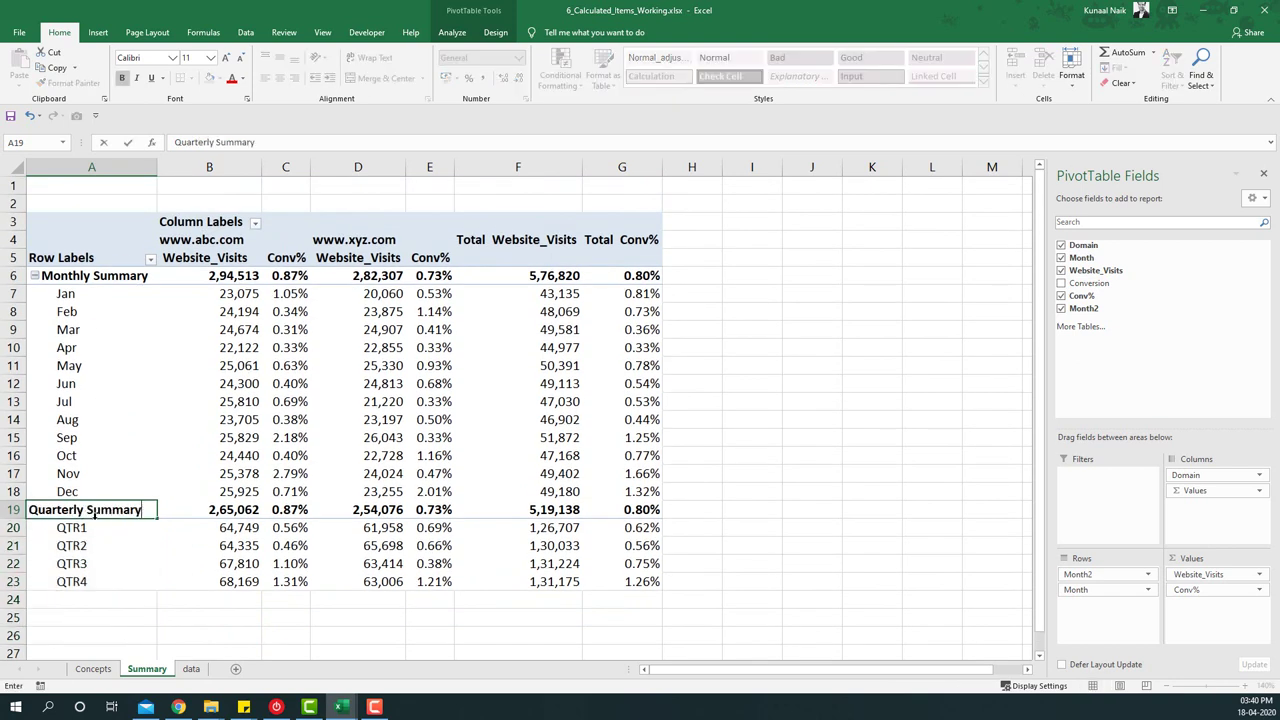
{"action": "key", "text": "Return"}
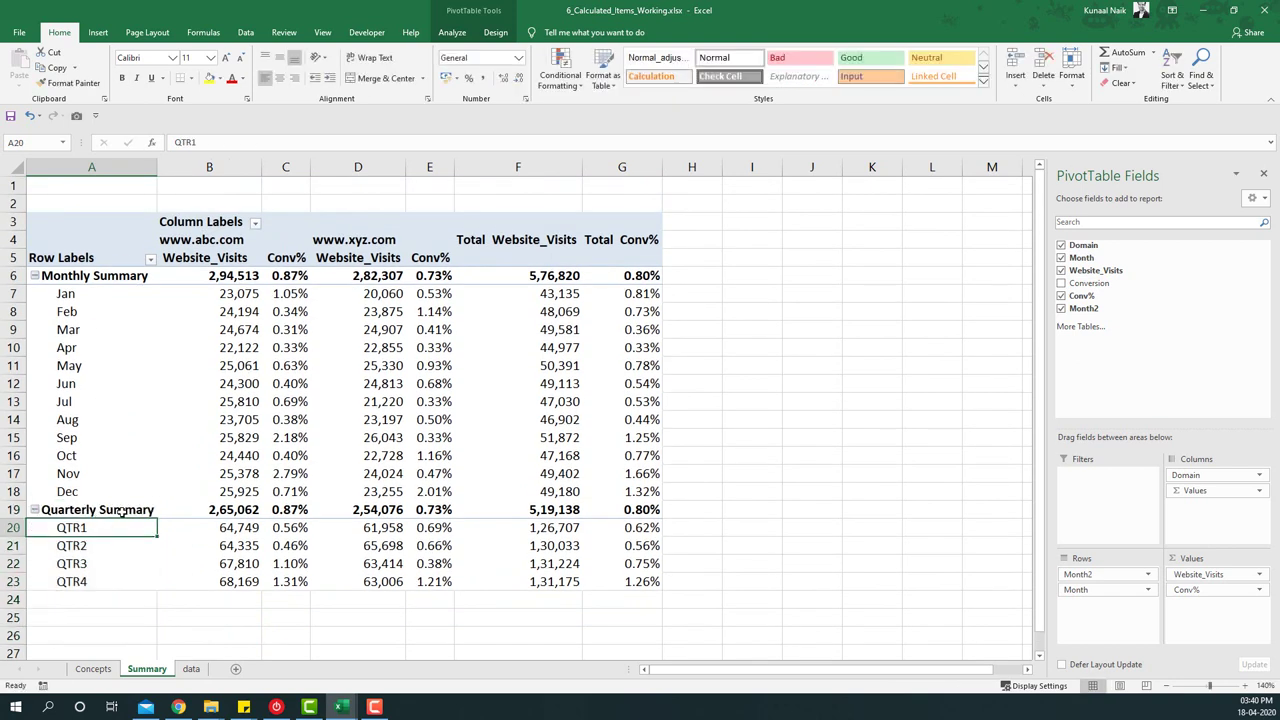
Show all pivot table subtotals at the bottom of the Monthly Summary and Quarterly Summary groups.
{"action": "left_click_drag", "start_coordinate": [92, 276], "coordinate": [94, 420]}
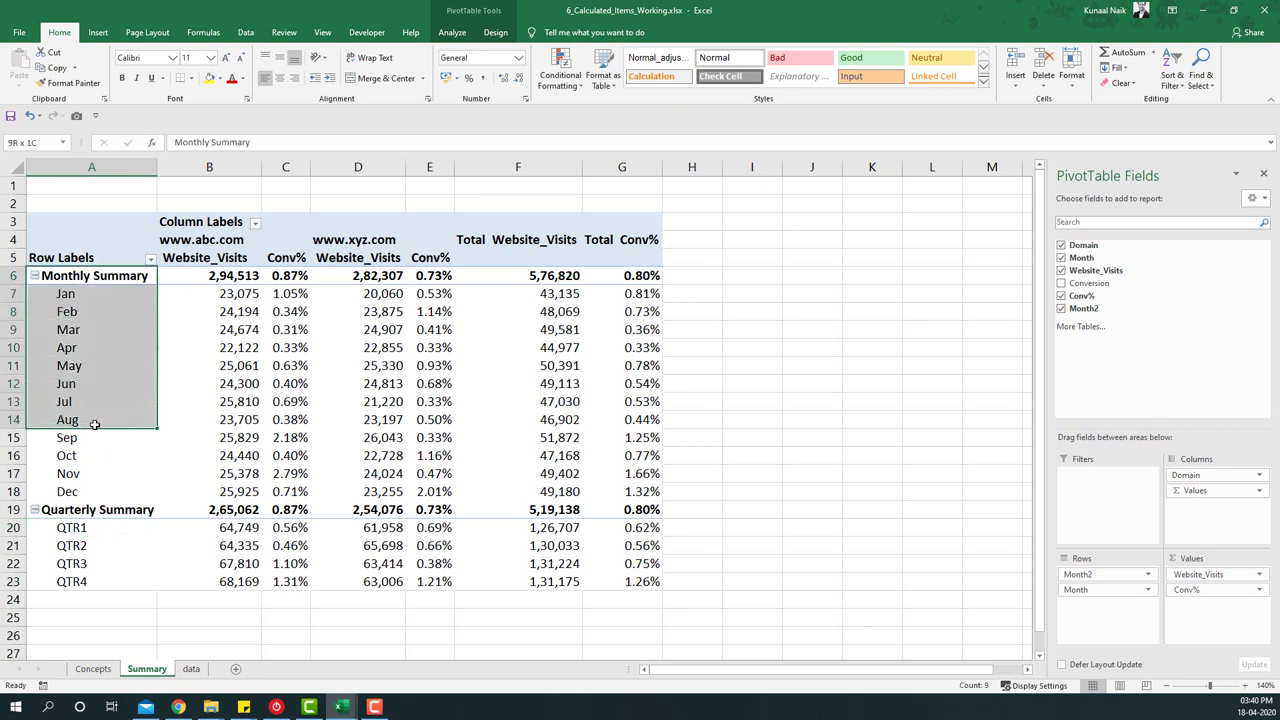
{"action": "left_click_drag", "start_coordinate": [98, 513], "coordinate": [100, 566]}
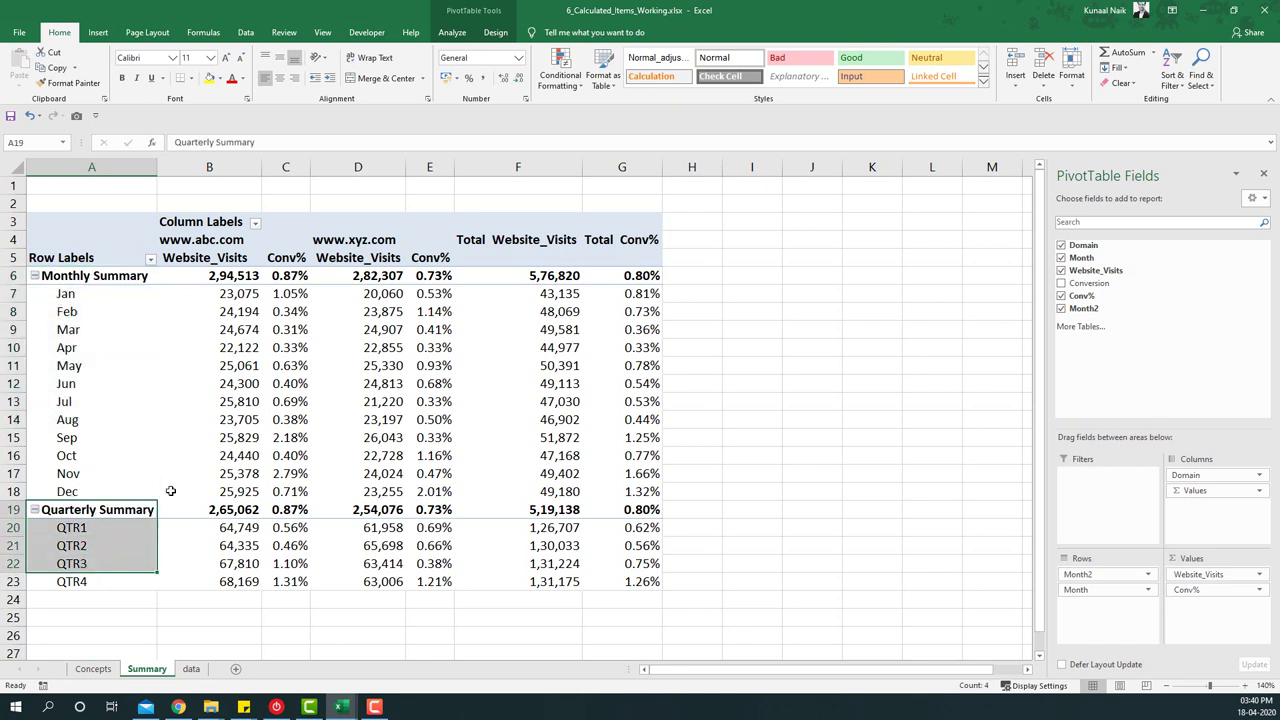
{"action": "left_click", "coordinate": [230, 401]}
{"action": "left_click", "coordinate": [455, 34]}
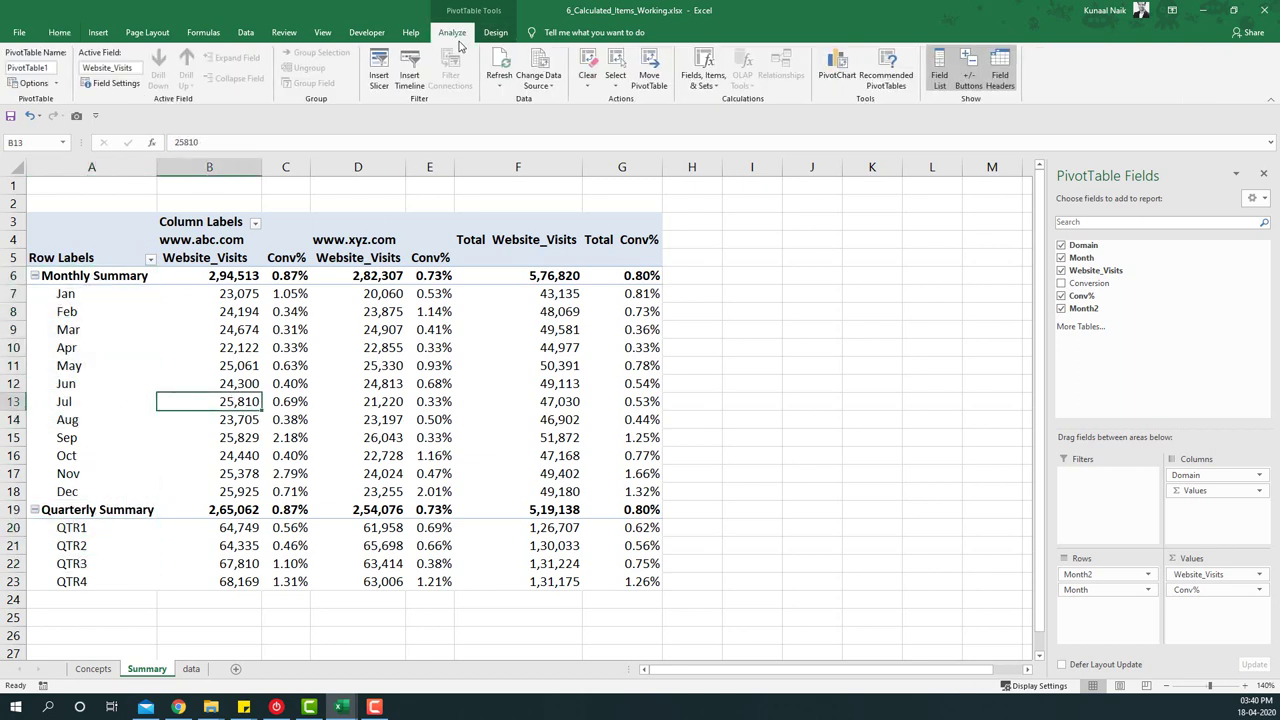
{"action": "left_click", "coordinate": [495, 32]}
{"action": "left_click", "coordinate": [28, 86]}
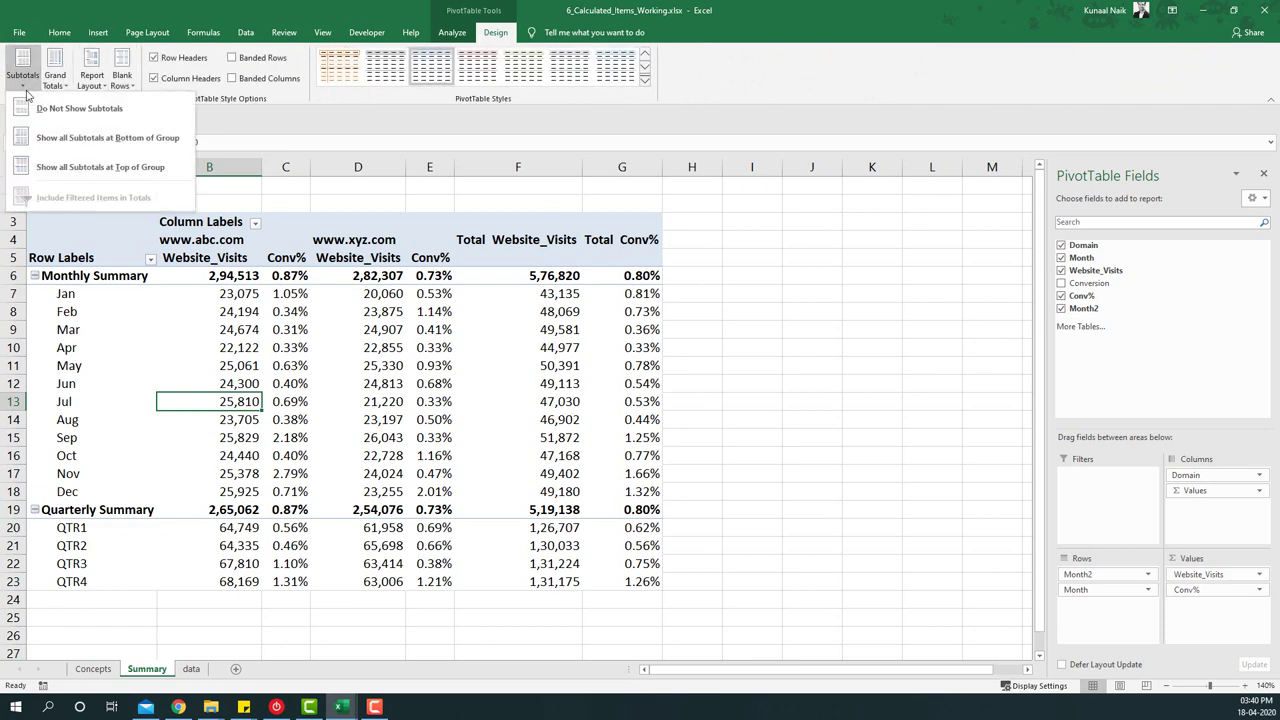
{"action": "left_click", "coordinate": [160, 131]}
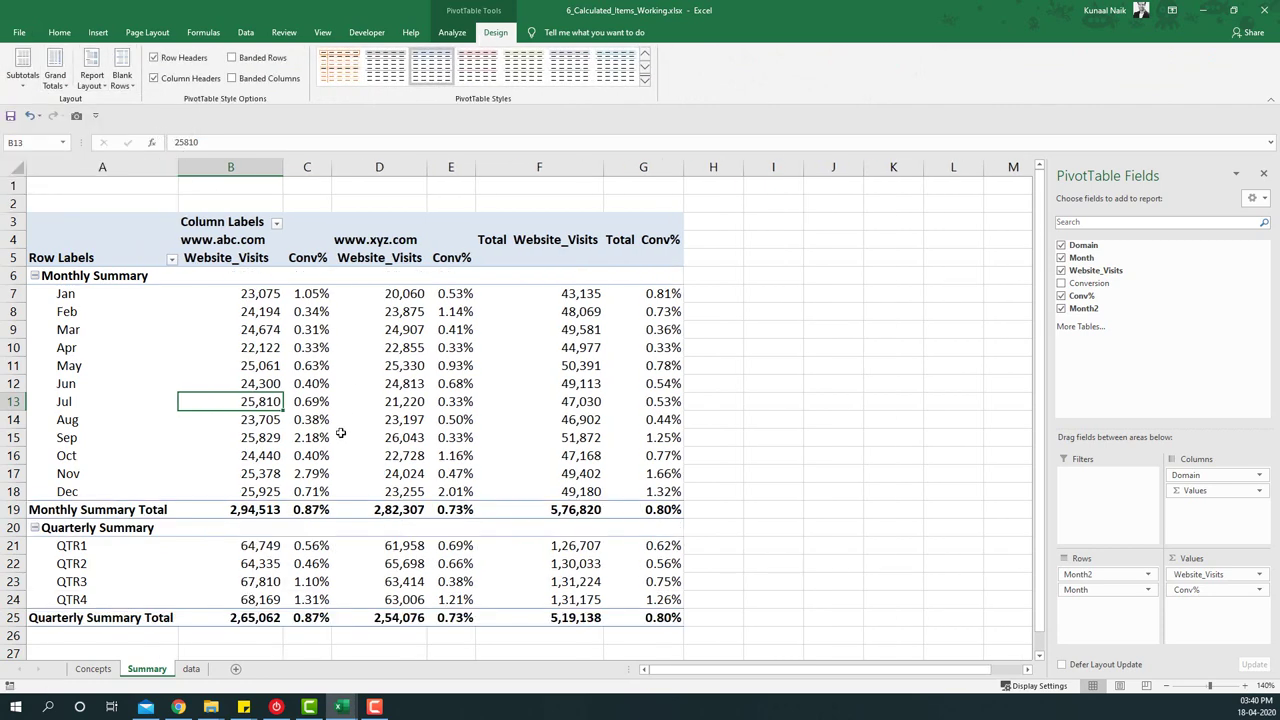
{"action": "left_click_drag", "start_coordinate": [258, 295], "coordinate": [114, 600]}
{"action": "left_click_drag", "start_coordinate": [247, 622], "coordinate": [108, 622]}
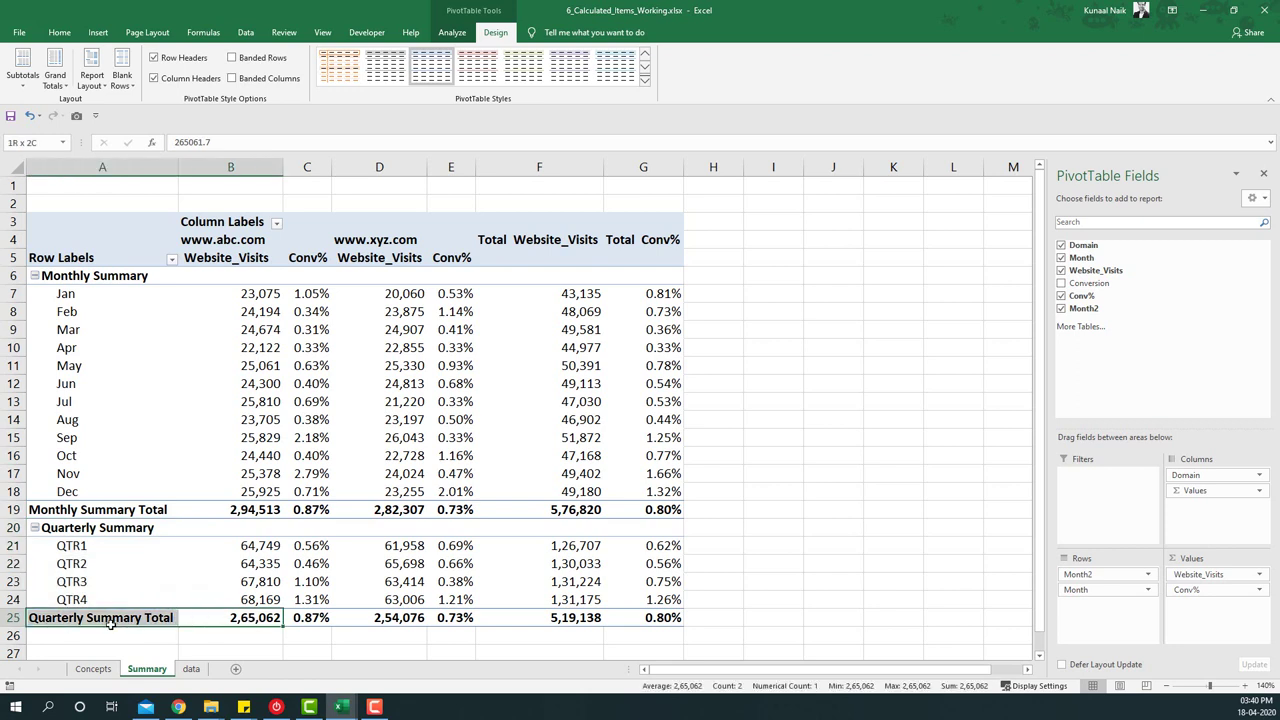
{"action": "left_click", "coordinate": [242, 511]}
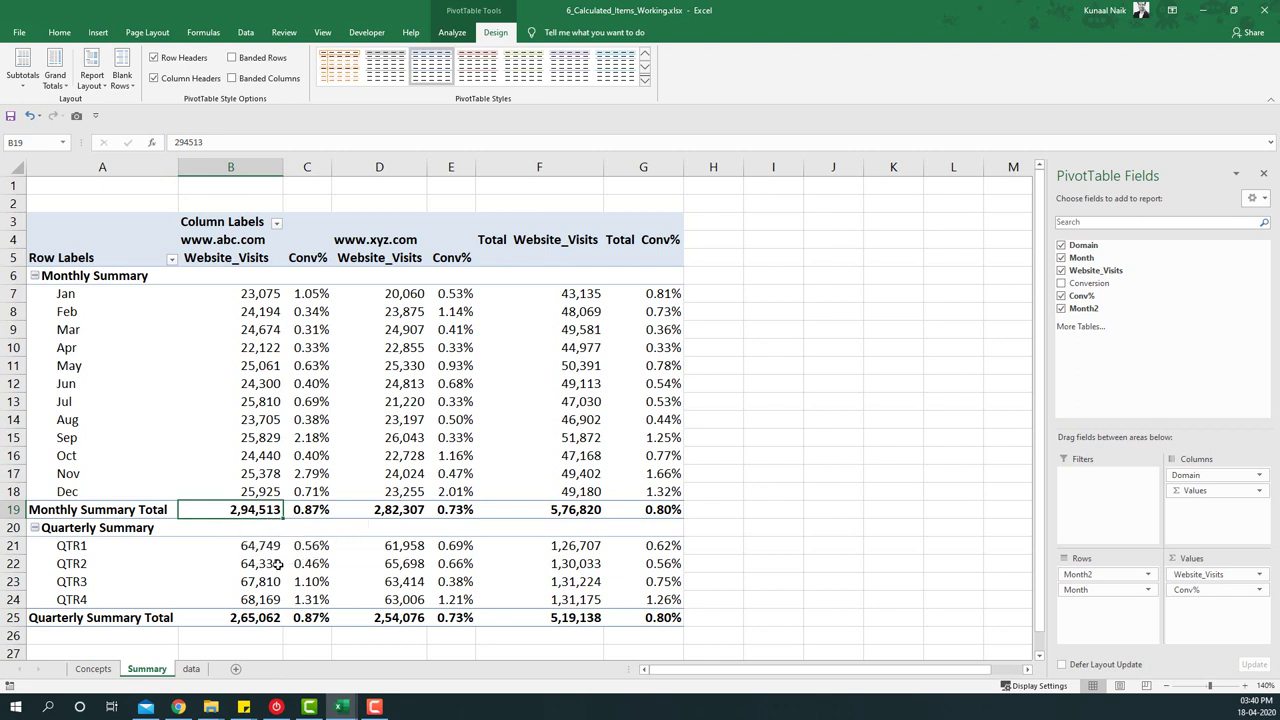
{"action": "mouse_move", "coordinate": [237, 621]}
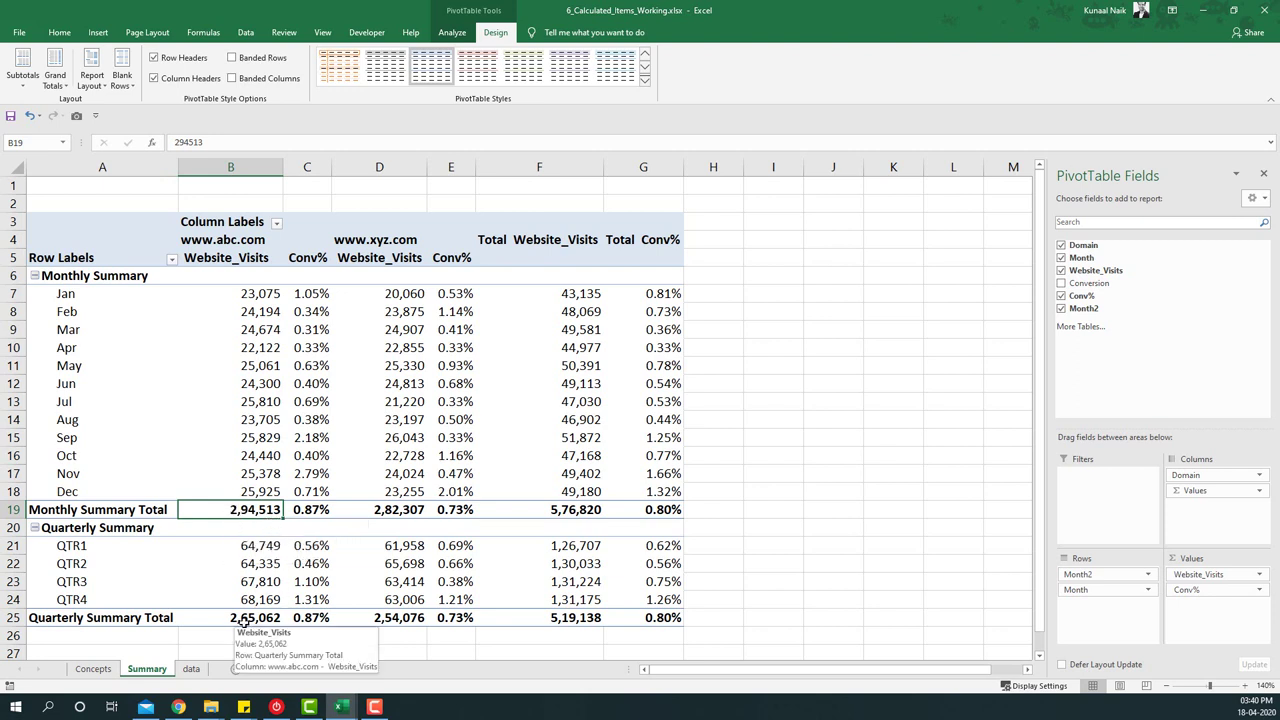
{"action": "mouse_move", "coordinate": [259, 510]}
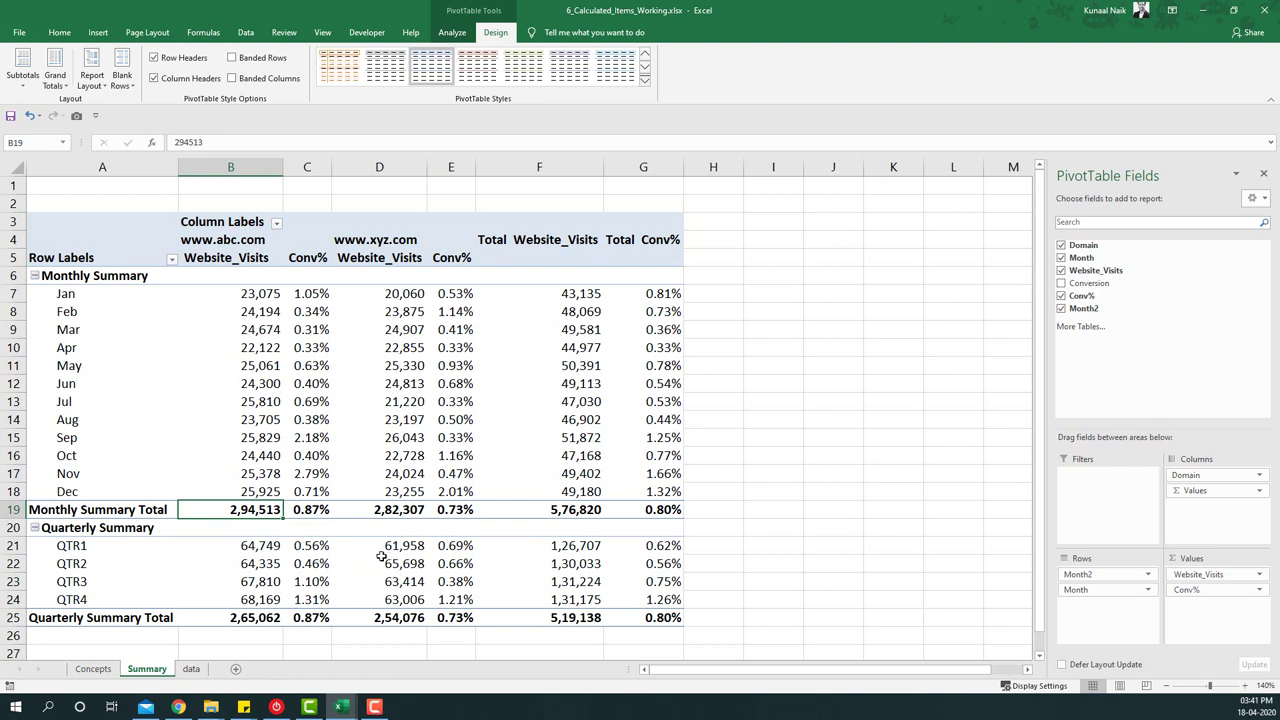
{"action": "left_click_drag", "start_coordinate": [310, 297], "coordinate": [310, 512]}
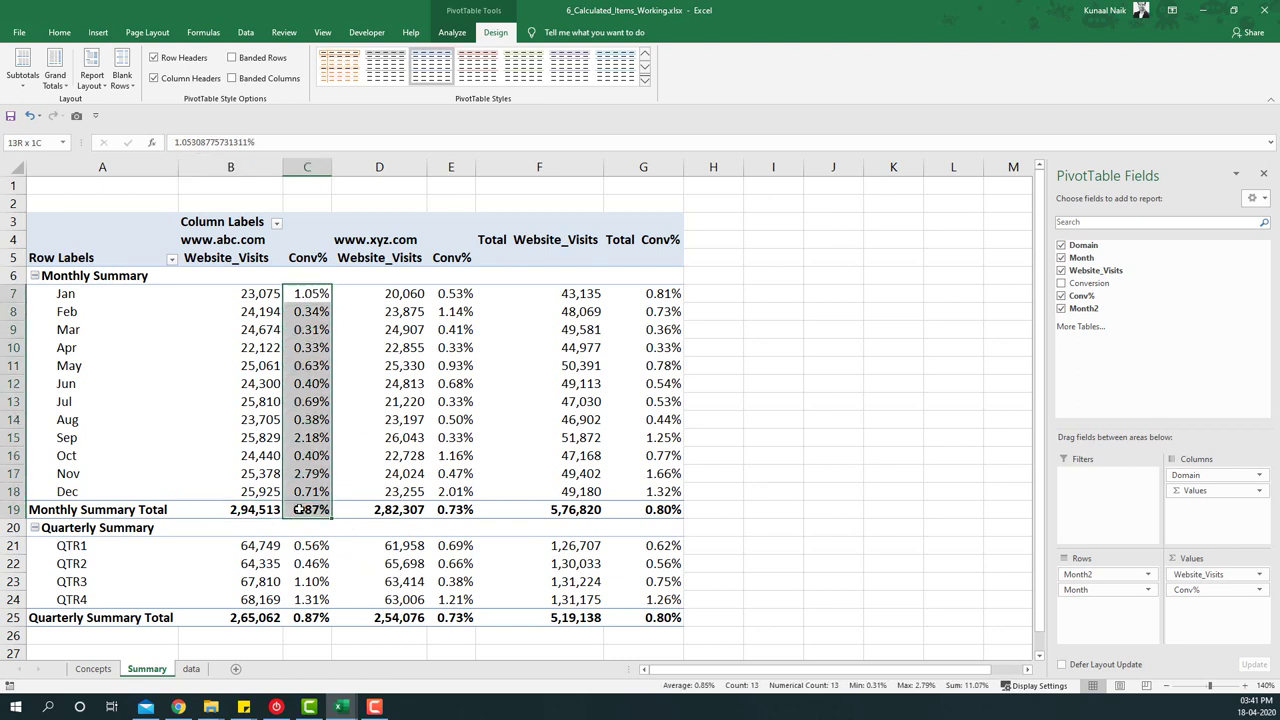
{"action": "left_click", "coordinate": [313, 614]}
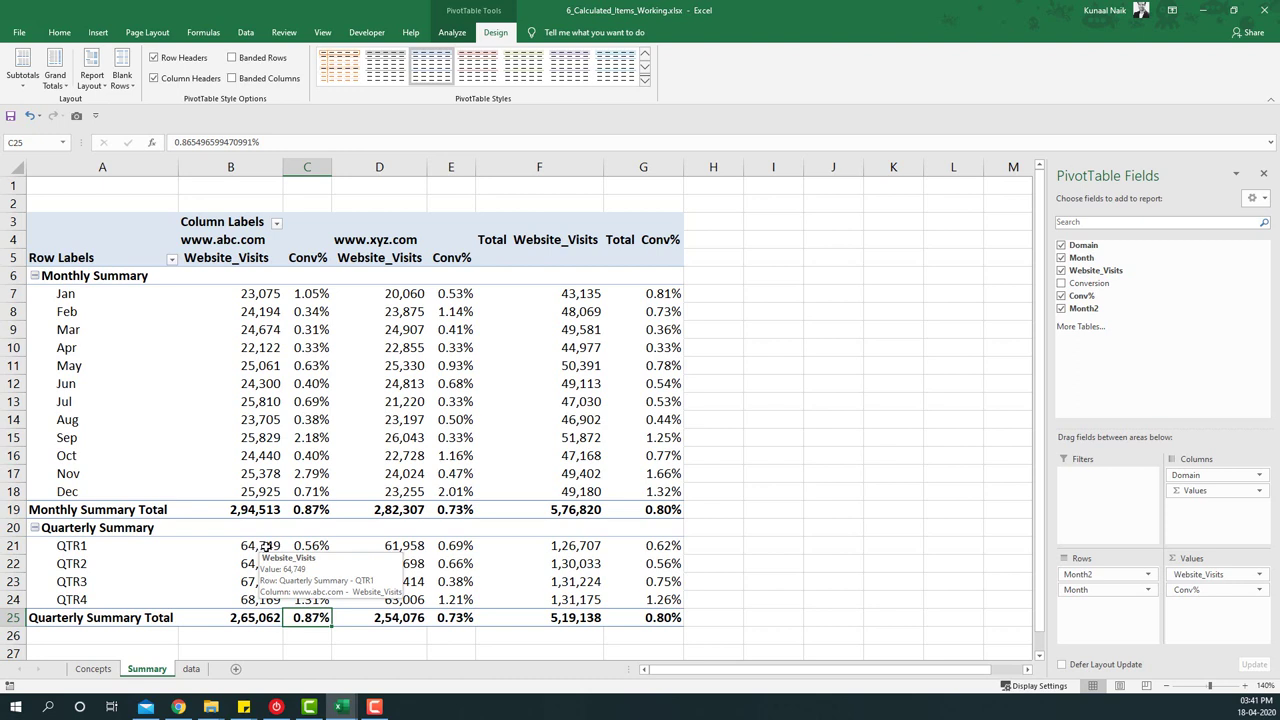
{"action": "left_click", "coordinate": [313, 545]}
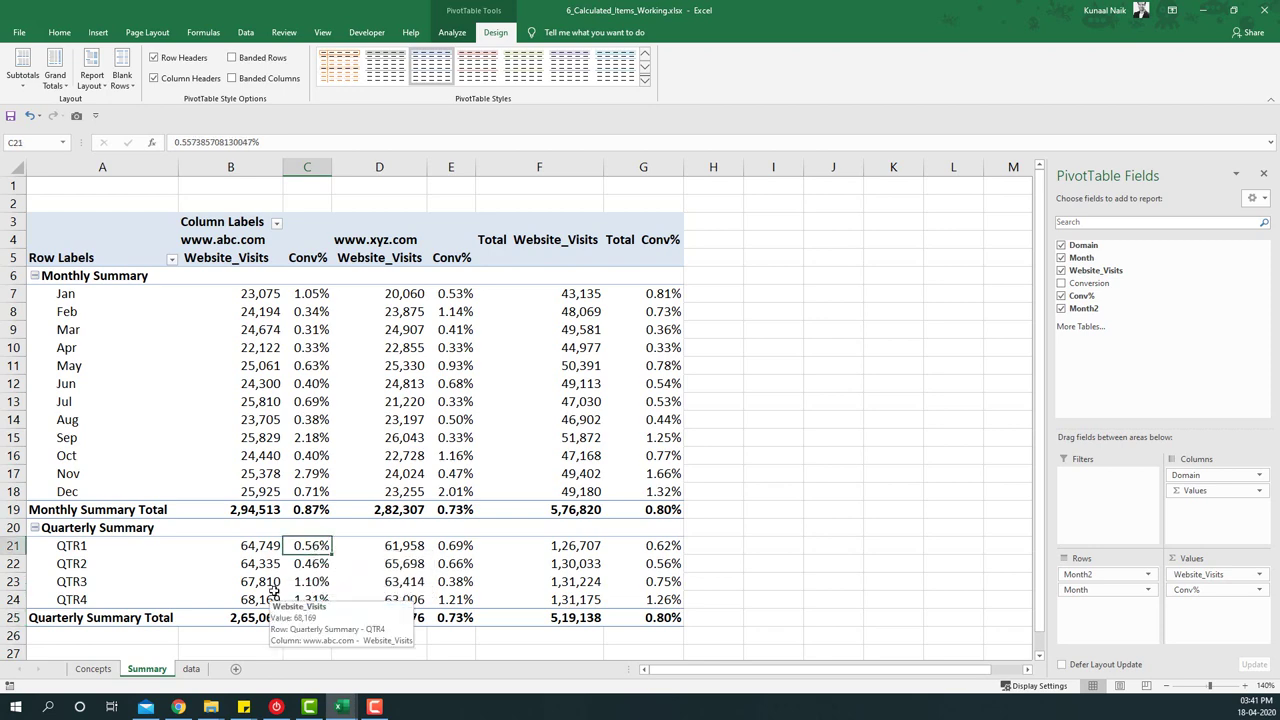
Enter =SUM(C2:C4)*90% in cell F6 of the data sheet to compute QTR1 visits without bounces.
{"action": "left_click", "coordinate": [191, 668]}
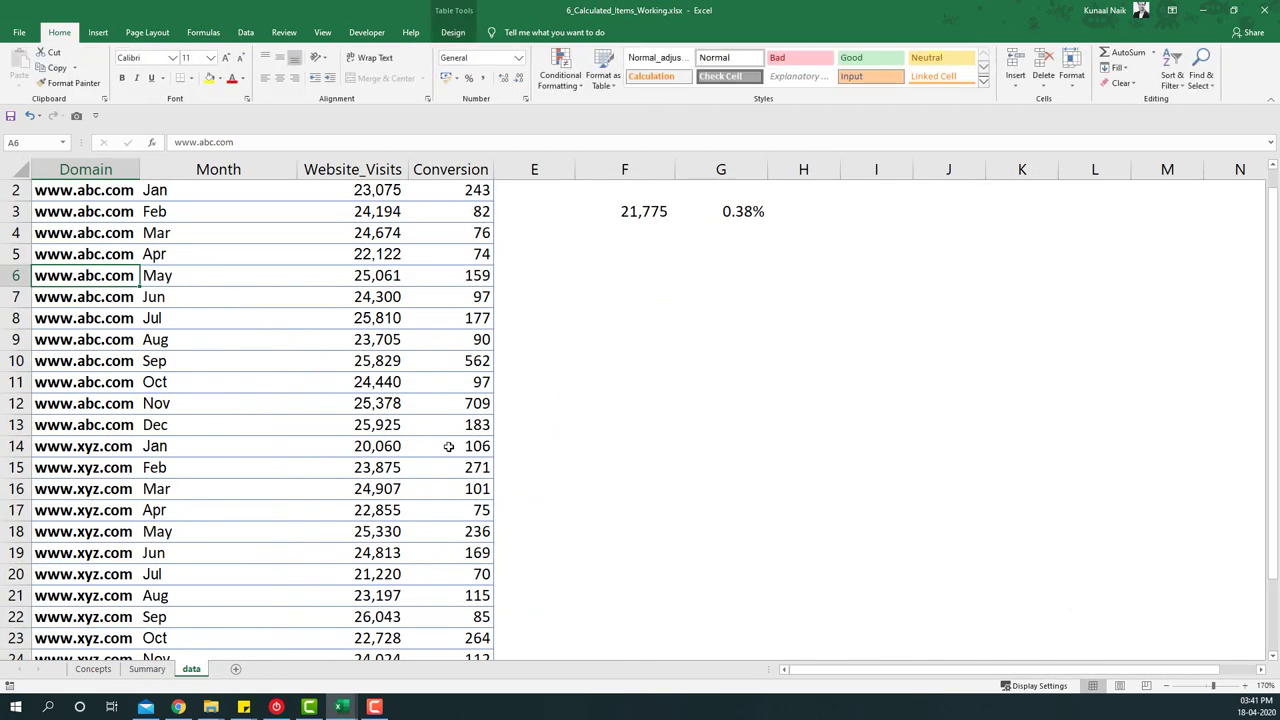
{"action": "scroll", "coordinate": [505, 403], "scroll_direction": "up", "scroll_amount": 1}
{"action": "left_click", "coordinate": [649, 293]}
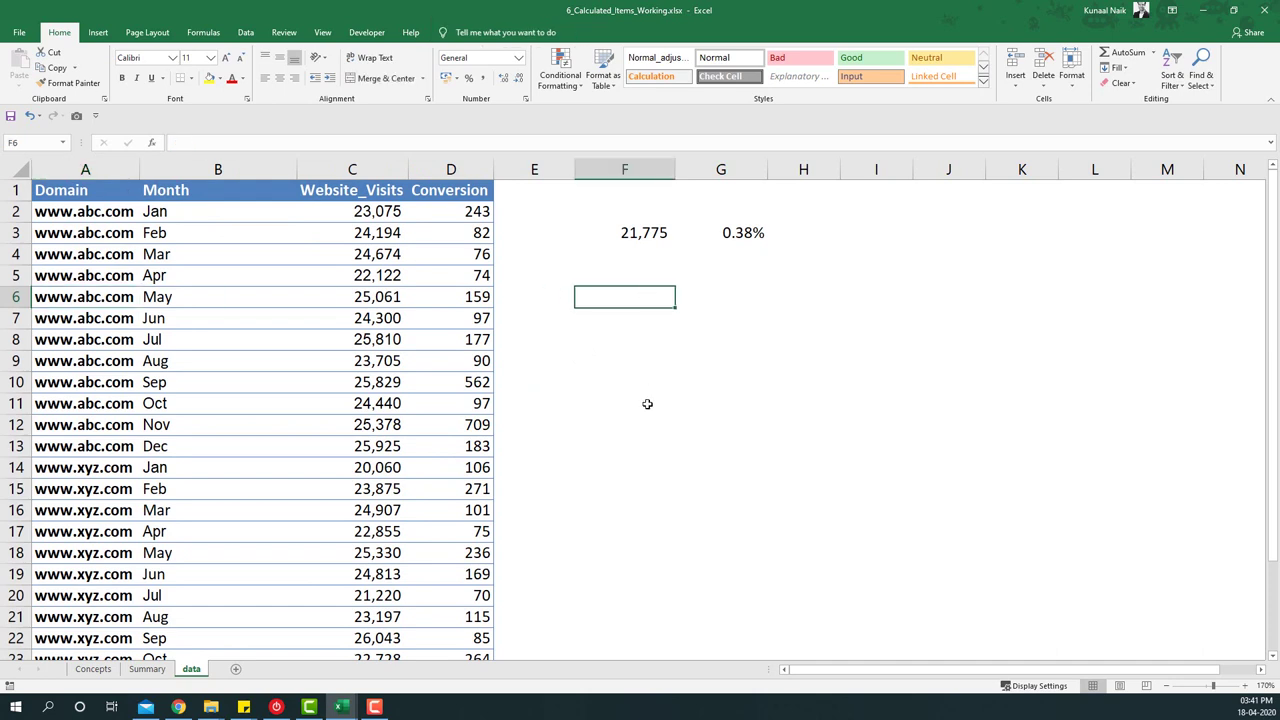
{"action": "type", "text": "="}
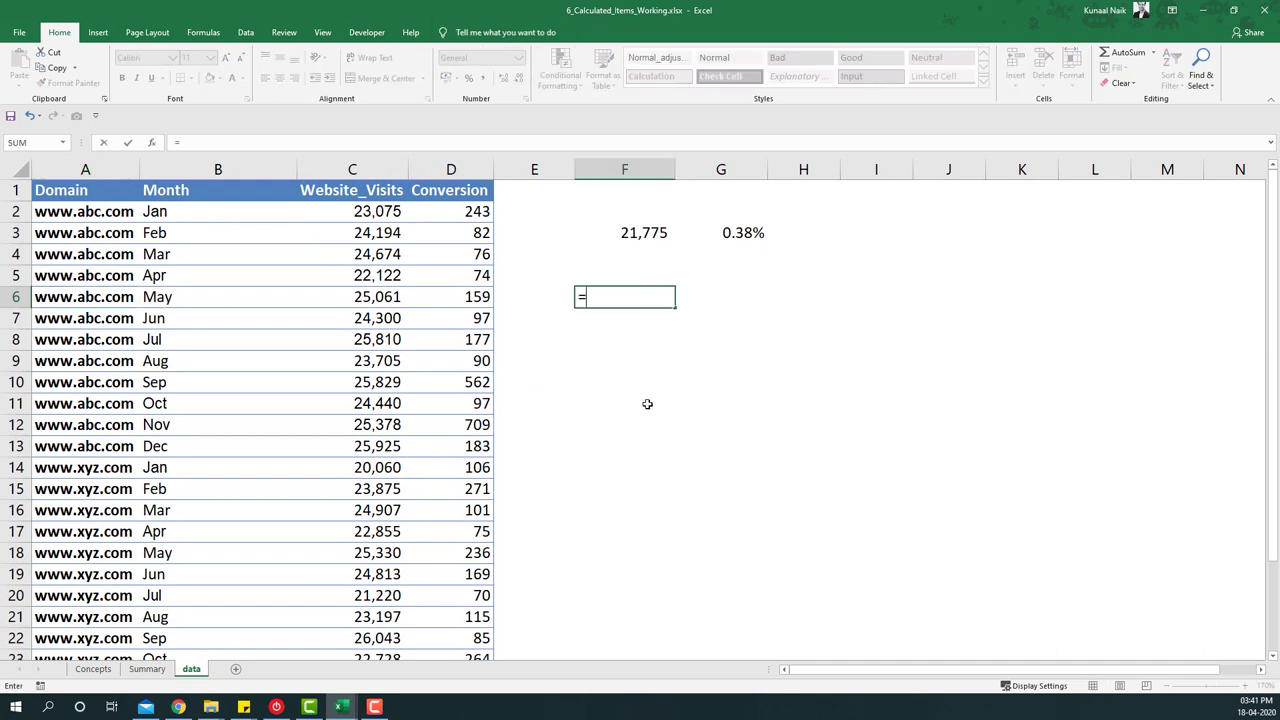
{"action": "type", "text": "sum"}
{"action": "key", "text": "Tab"}
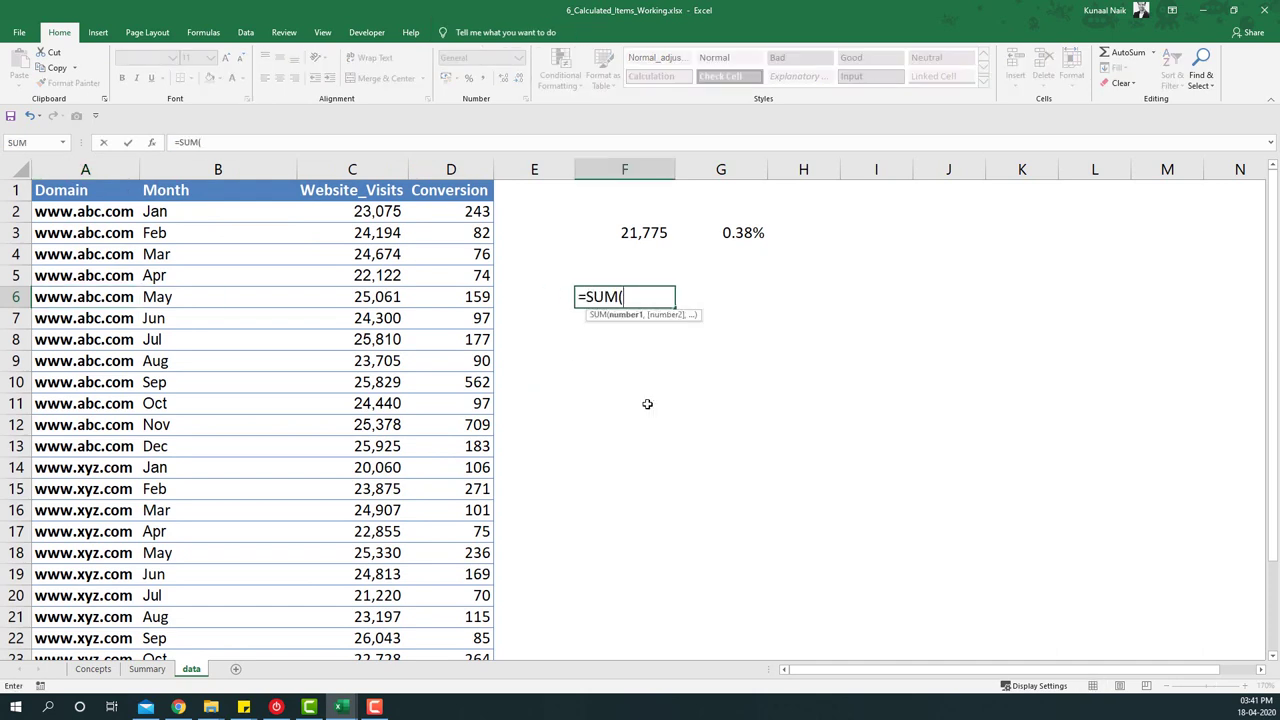
{"action": "left_click_drag", "start_coordinate": [372, 212], "coordinate": [370, 253]}
{"action": "type", "text": ")*"}
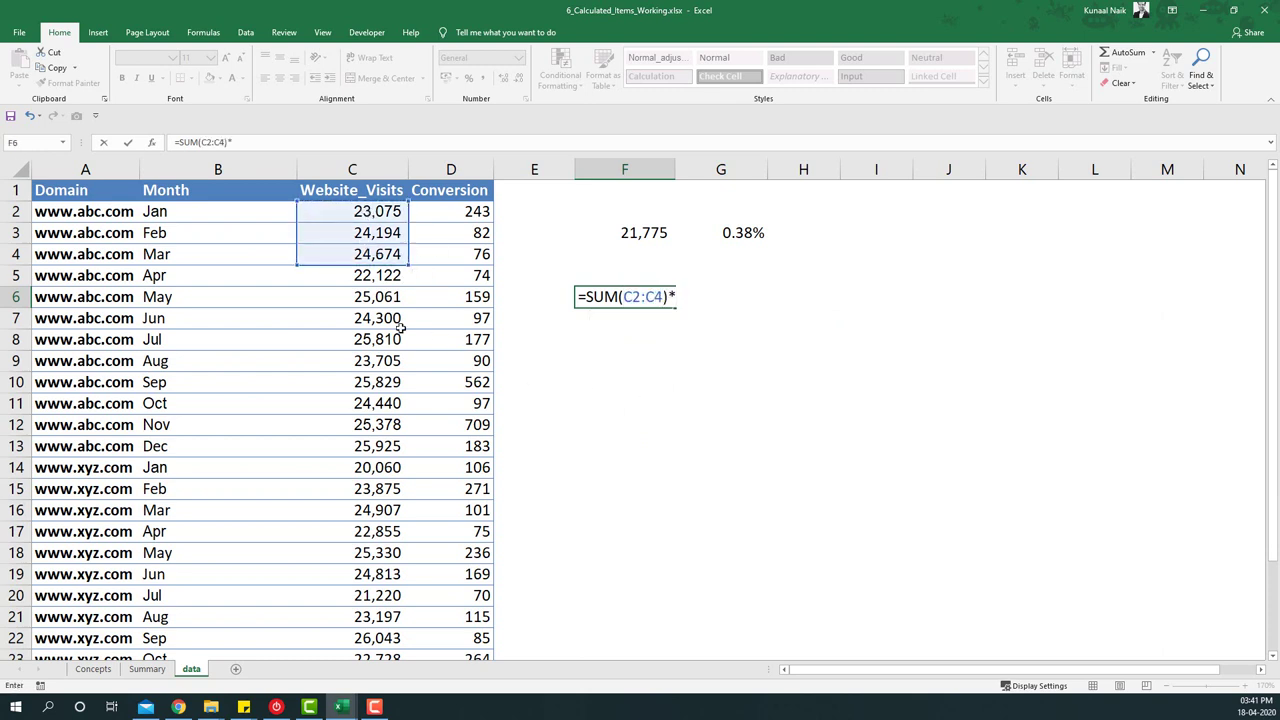
{"action": "type", "text": "90%"}
{"action": "key", "text": "ctrl+Return"}
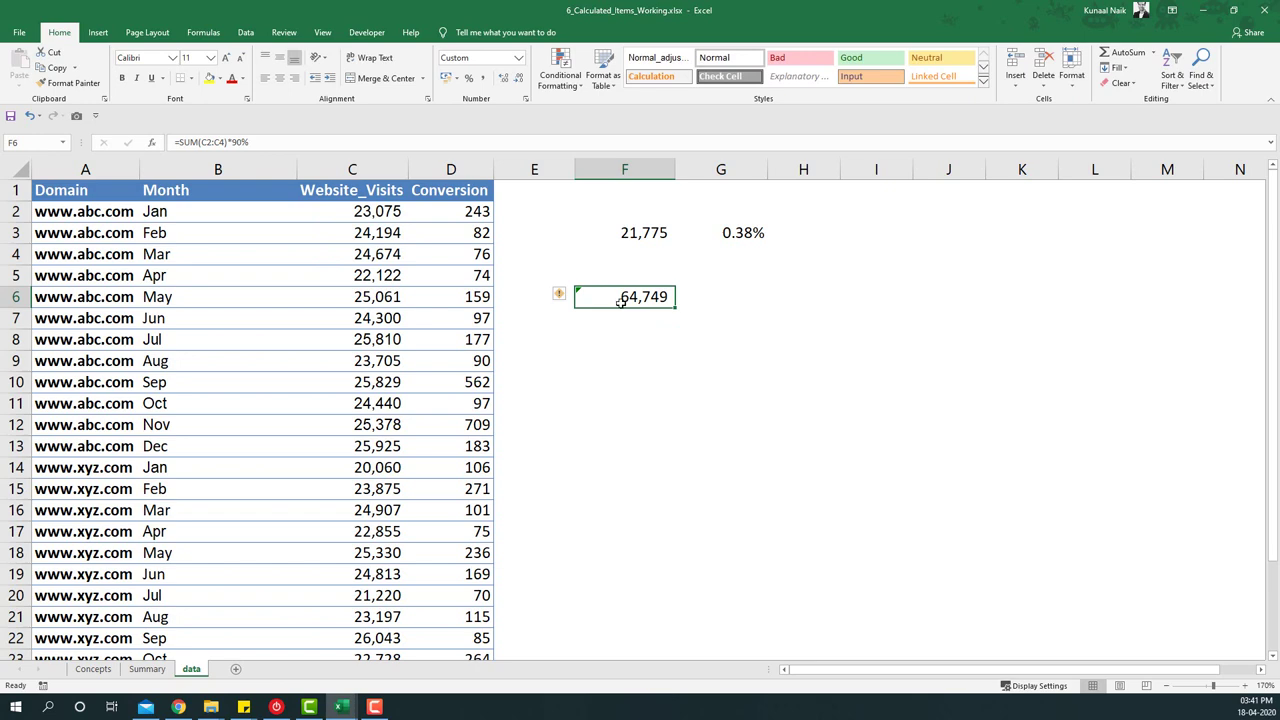
Capture the Quarterly Summary block A20:G25 from the Summary sheet as a linked picture and place it below the calculations on the data sheet.
{"action": "left_click", "coordinate": [147, 669]}
{"action": "left_click", "coordinate": [250, 546]}
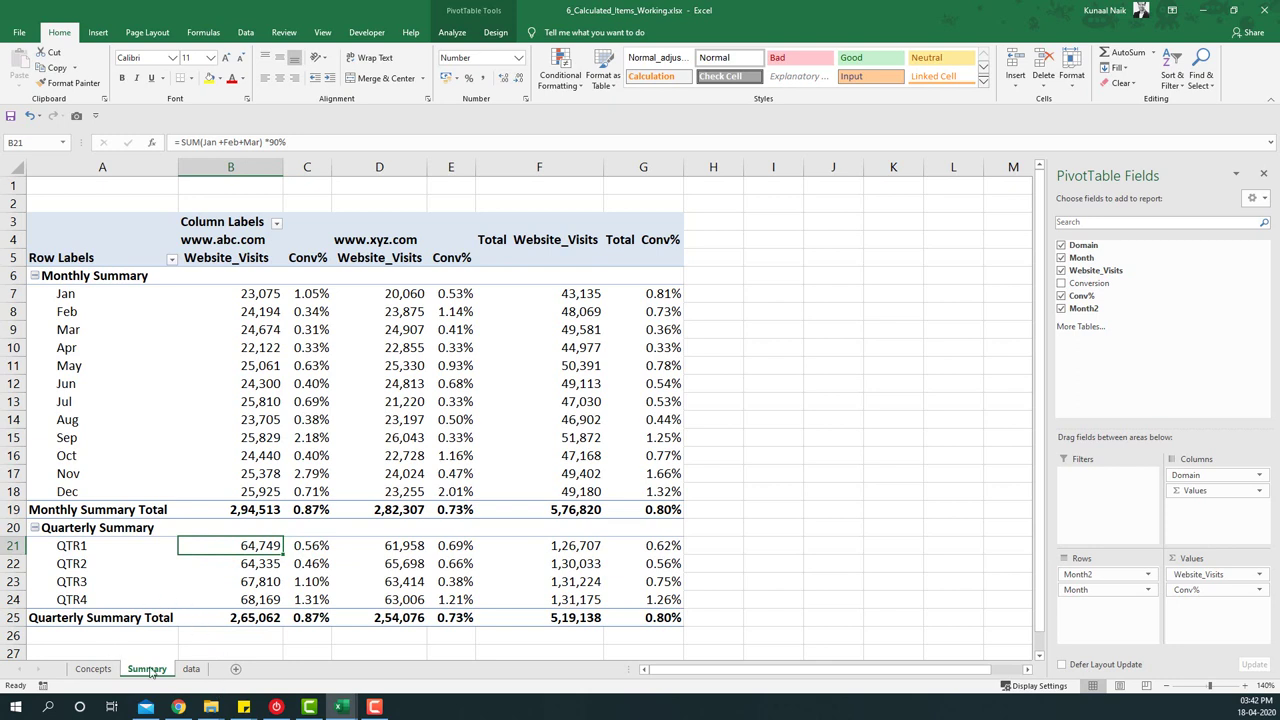
{"action": "left_click_drag", "start_coordinate": [91, 531], "coordinate": [665, 615]}
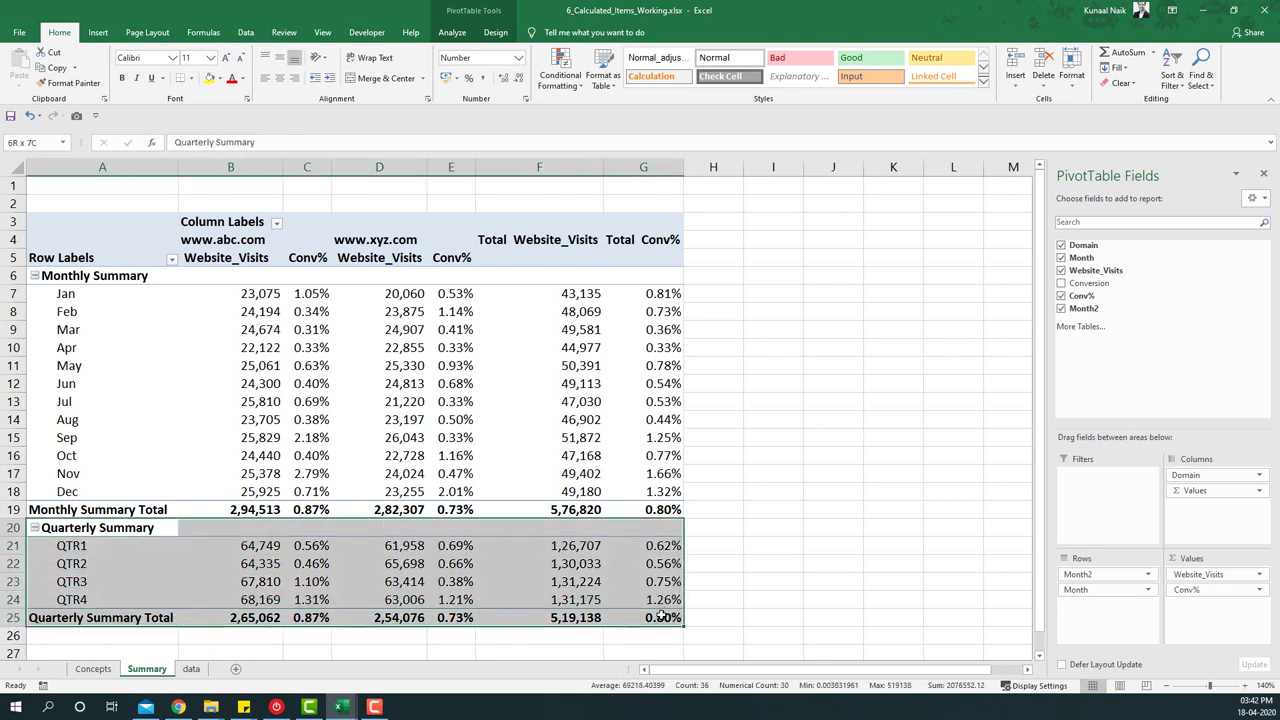
{"action": "left_click", "coordinate": [76, 115]}
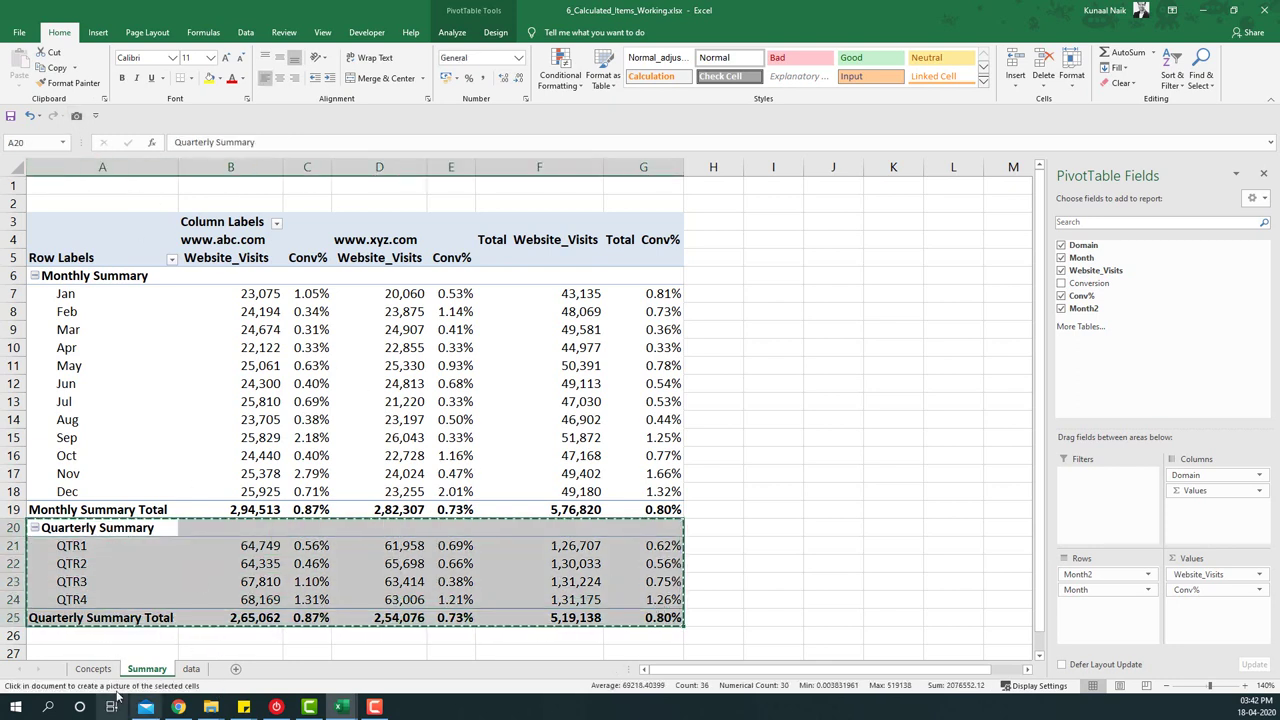
{"action": "left_click", "coordinate": [190, 669]}
{"action": "left_click", "coordinate": [562, 393]}
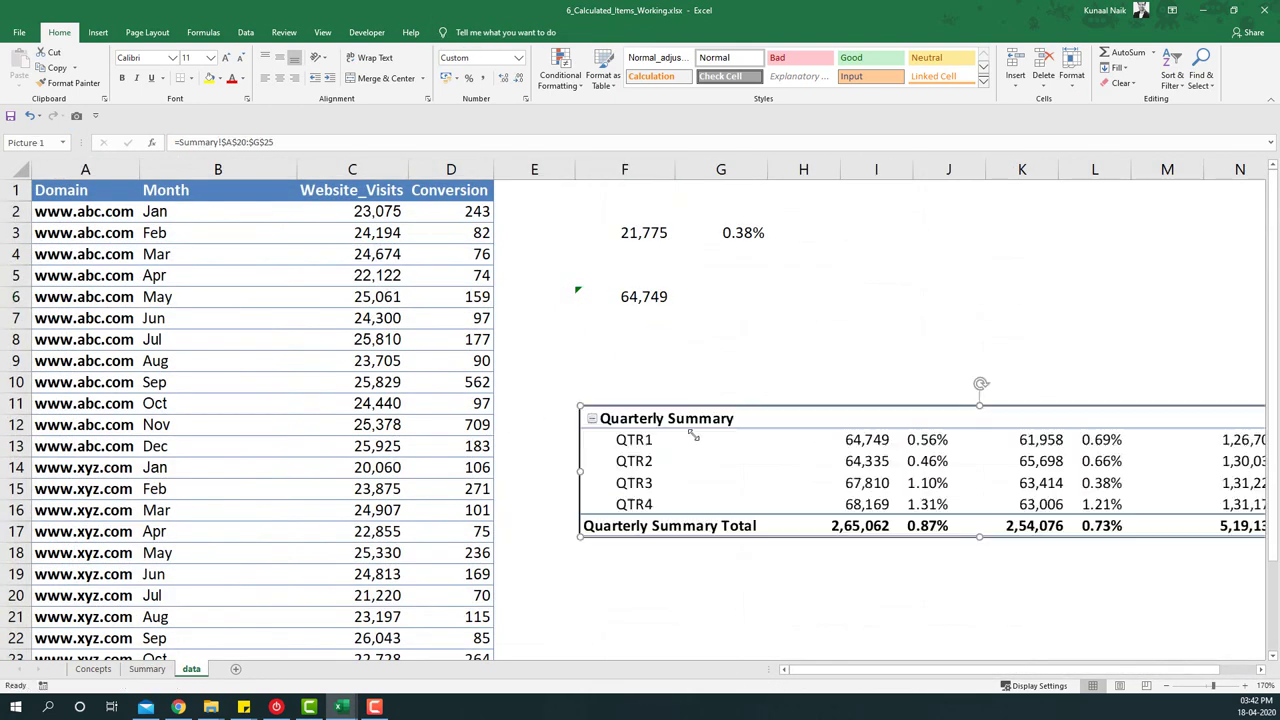
{"action": "left_click_drag", "start_coordinate": [818, 468], "coordinate": [769, 482]}
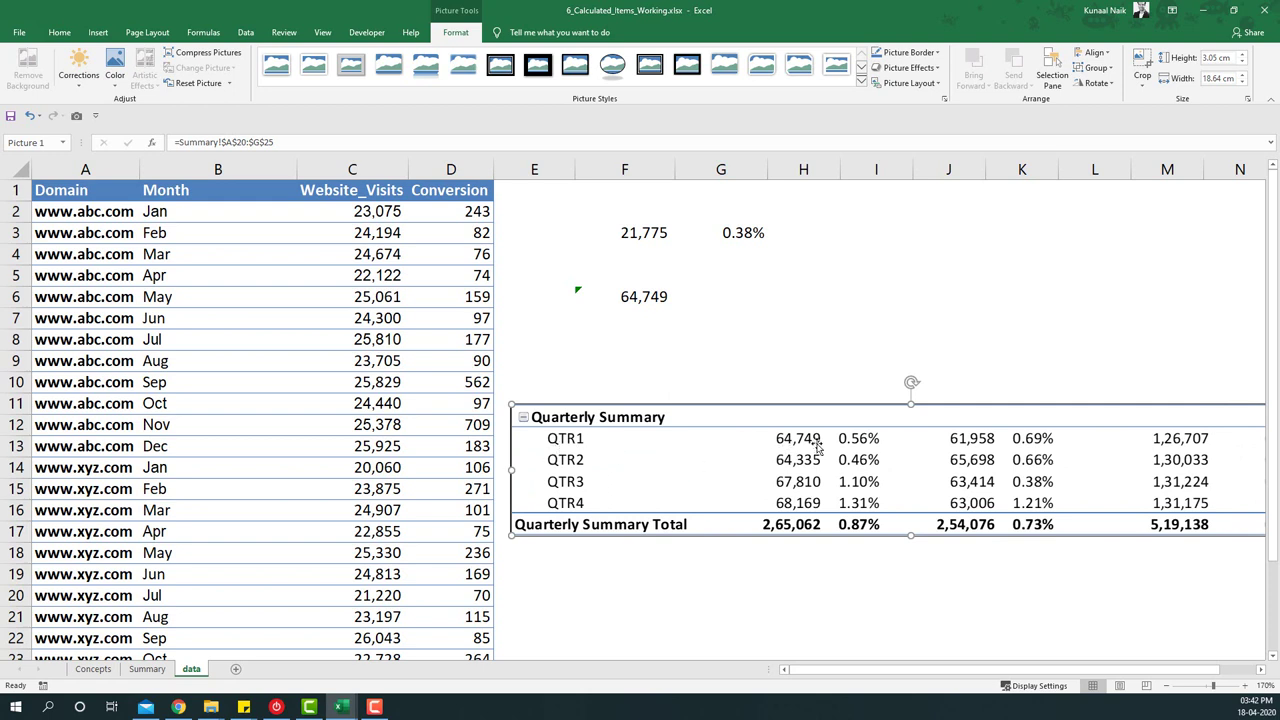
{"action": "left_click", "coordinate": [632, 298]}
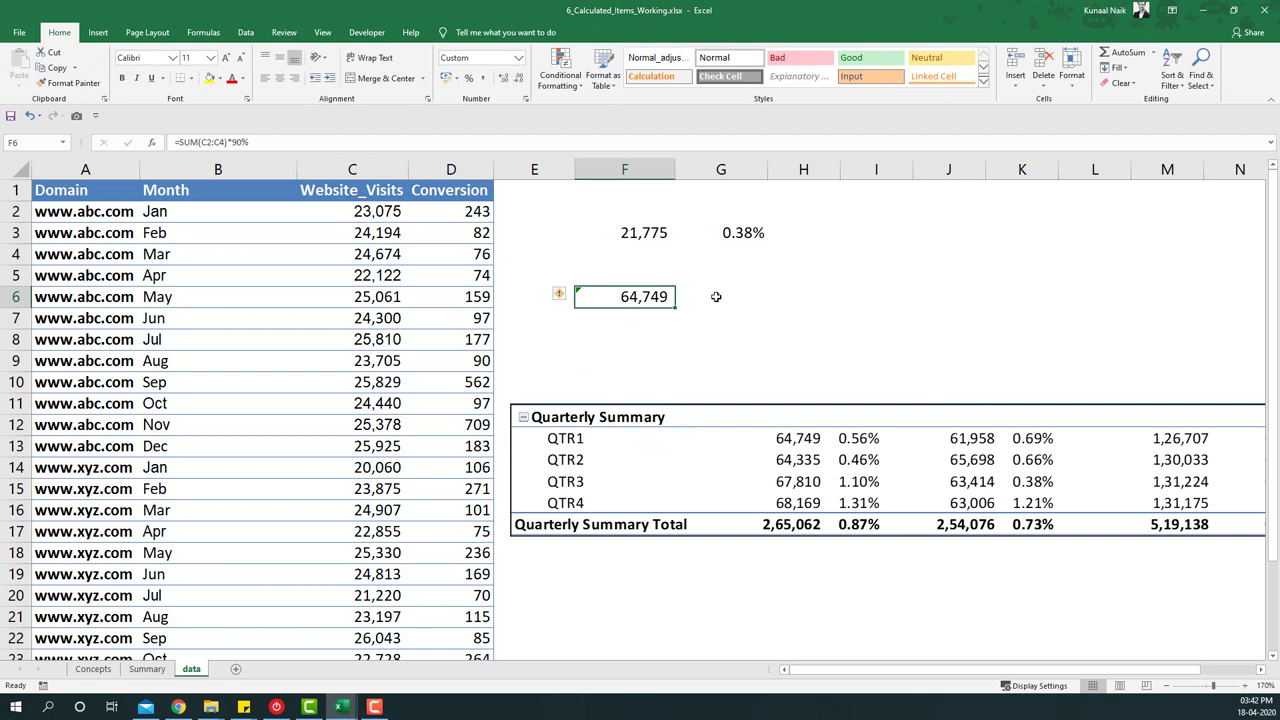
{"action": "left_click", "coordinate": [716, 297]}
{"action": "type", "text": "=SUM("}
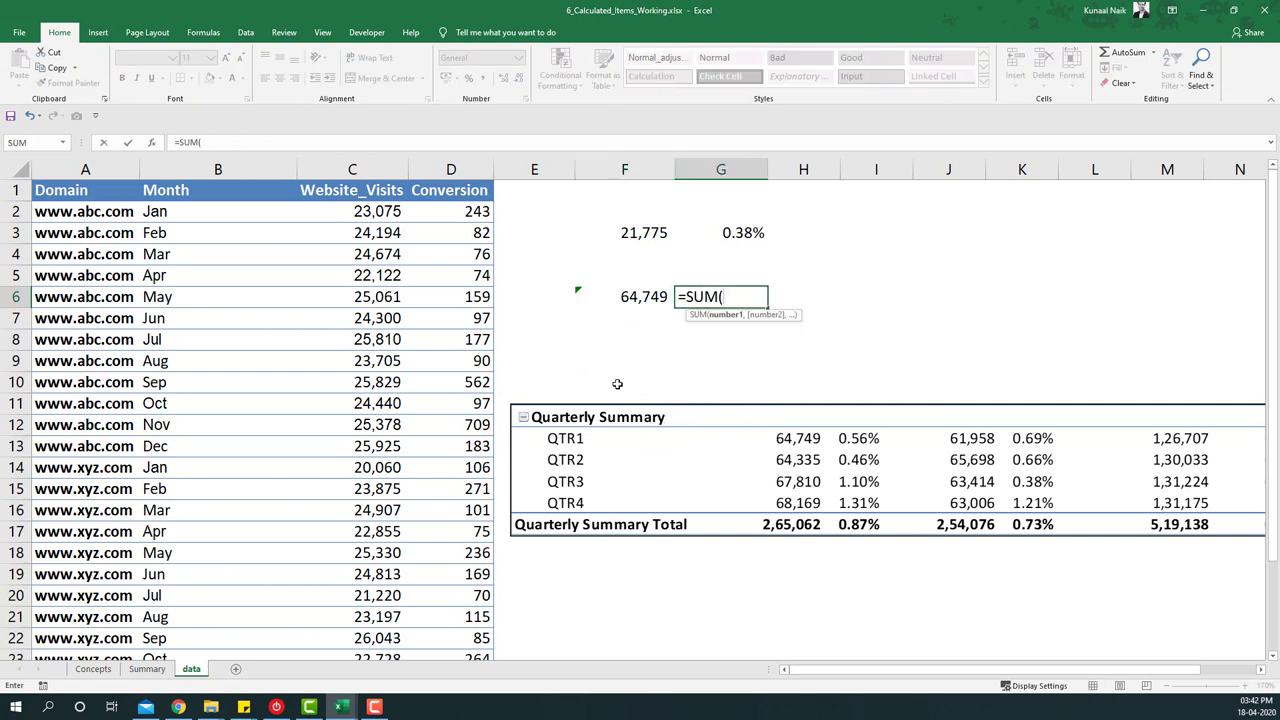
{"action": "left_click_drag", "start_coordinate": [466, 214], "coordinate": [463, 252]}
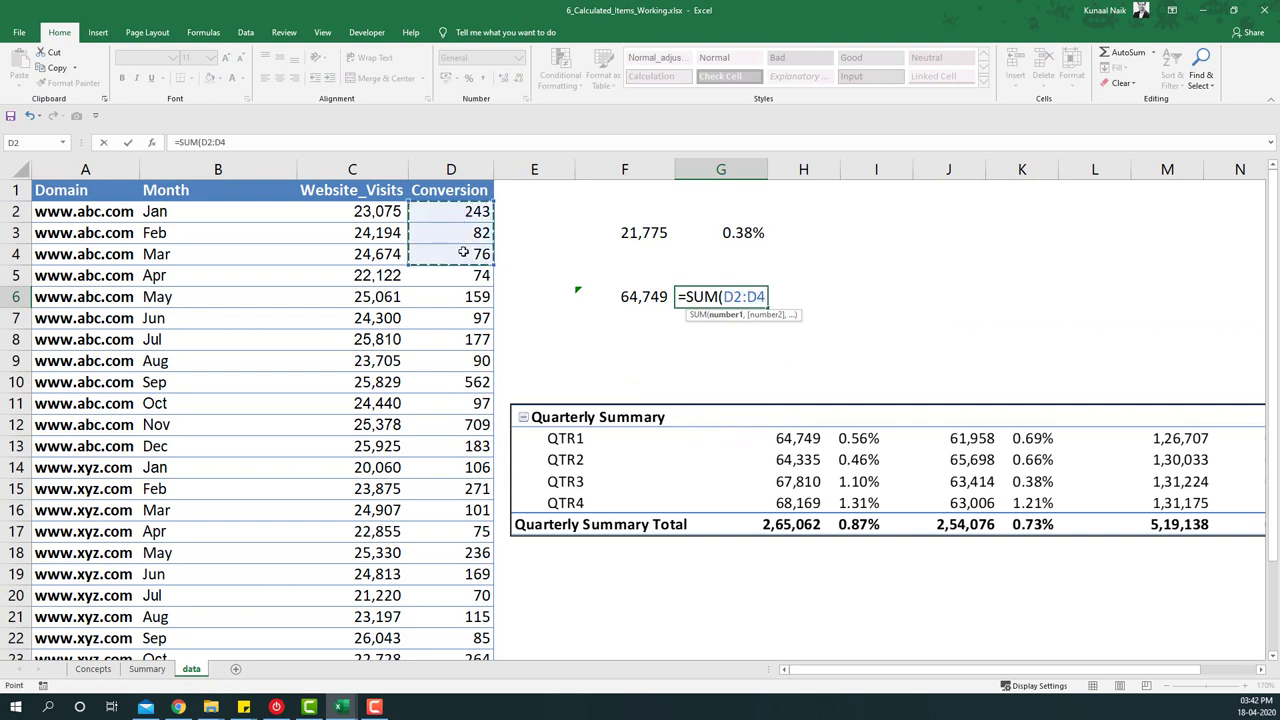
{"action": "type", "text": ")"}
{"action": "key", "text": "Return"}
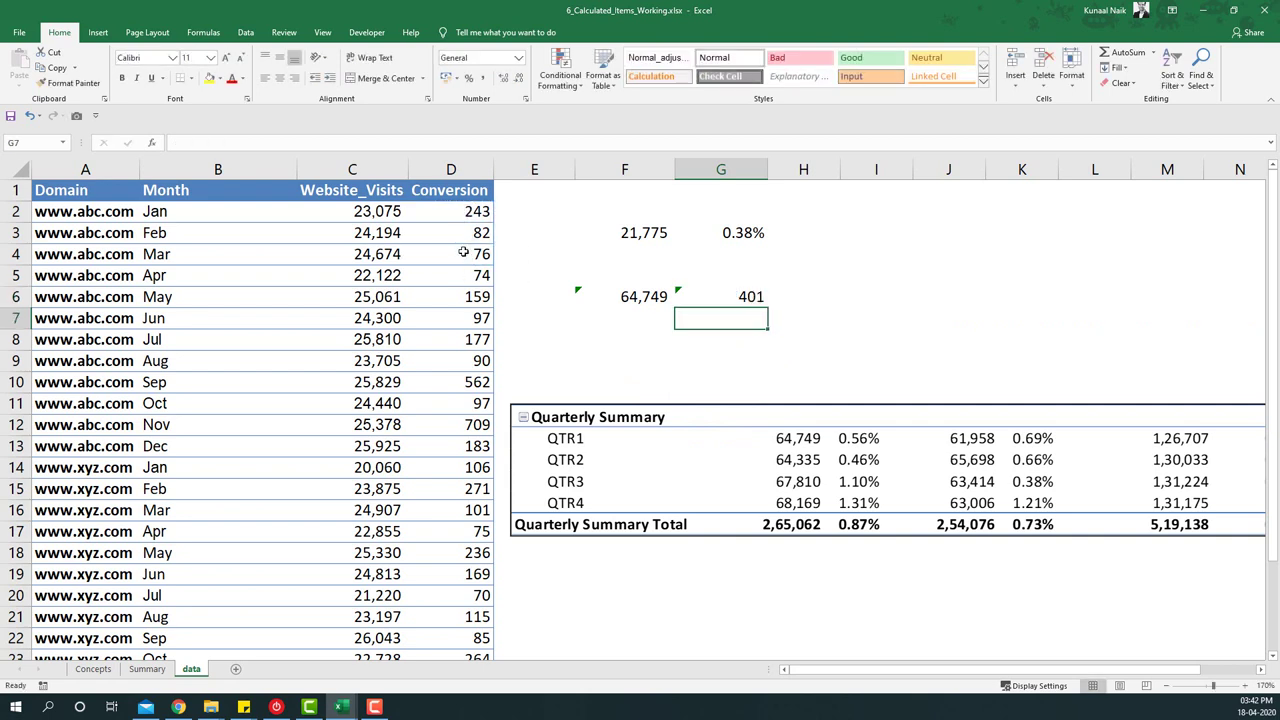
Enter =G6/F6 in cell H6 to calculate the QTR1 conversion rate.
{"action": "key", "text": "Left"}
{"action": "key", "text": "Right"}
{"action": "key", "text": "Right"}
{"action": "key", "text": "Up"}
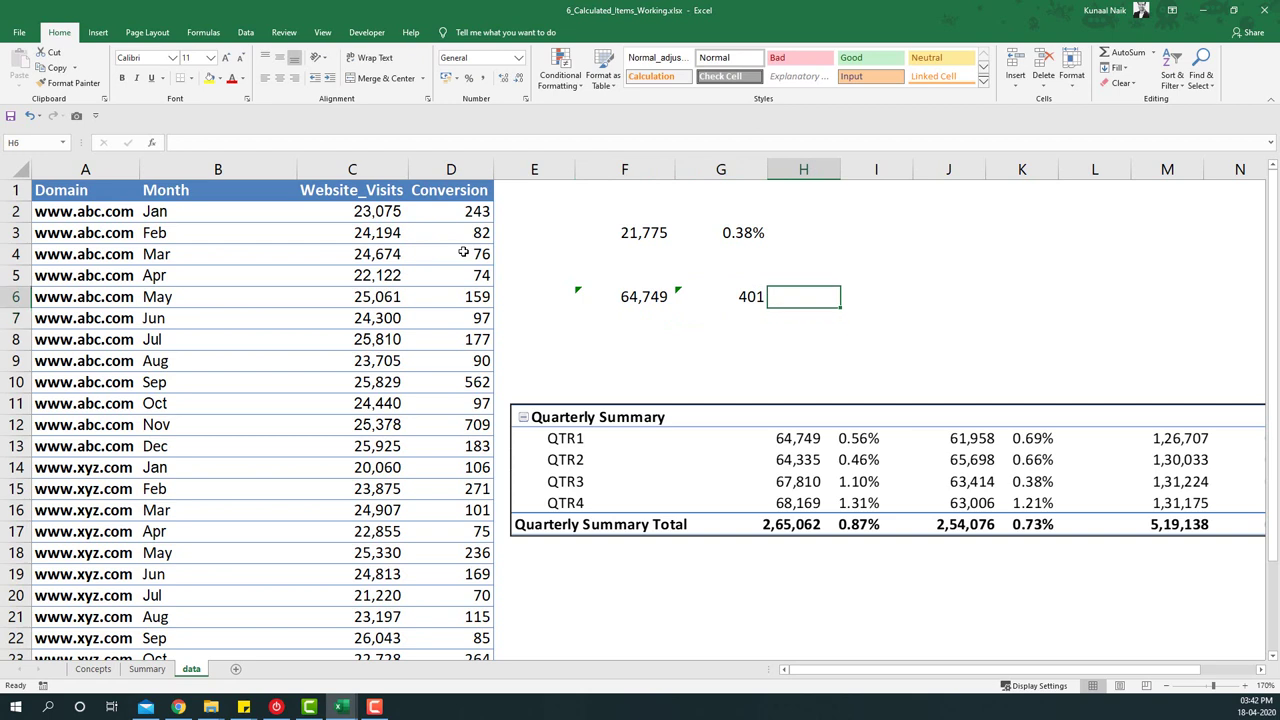
{"action": "type", "text": "="}
{"action": "key", "text": "Left"}
{"action": "type", "text": "/"}
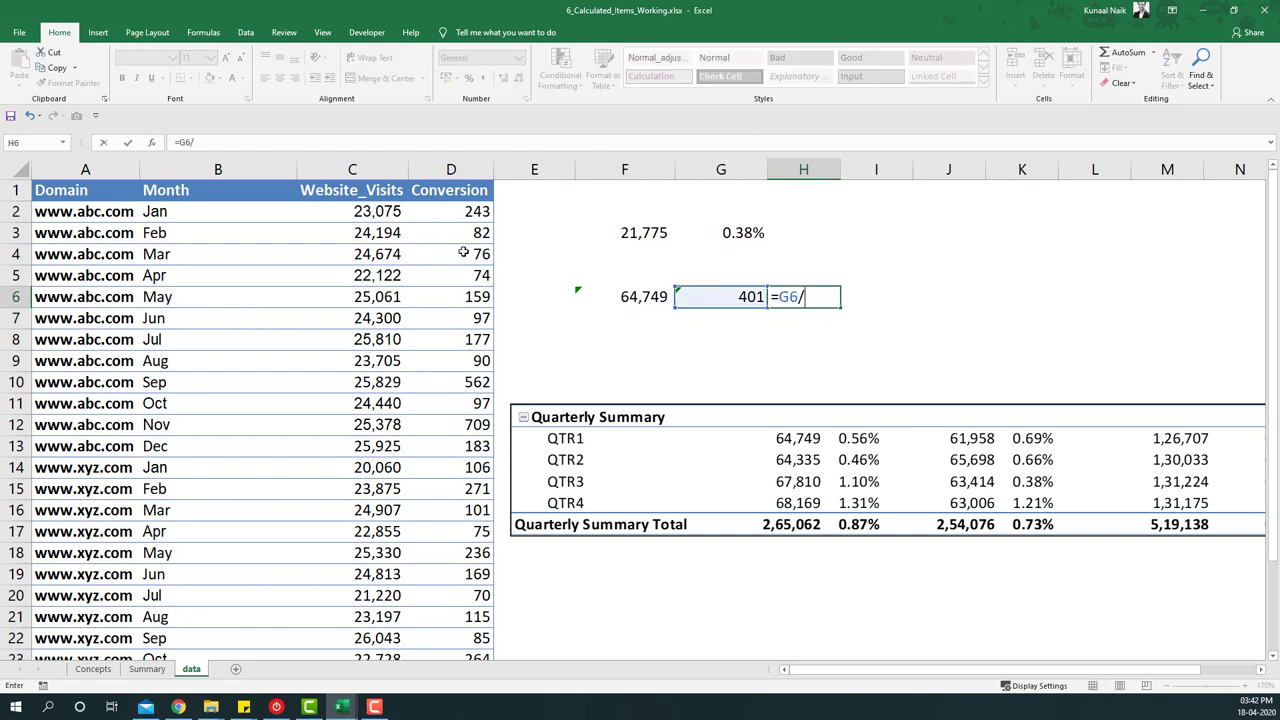
{"action": "key", "text": "Left"}
{"action": "key", "text": "Left"}
{"action": "key", "text": "Return"}
{"action": "key", "text": "Up"}
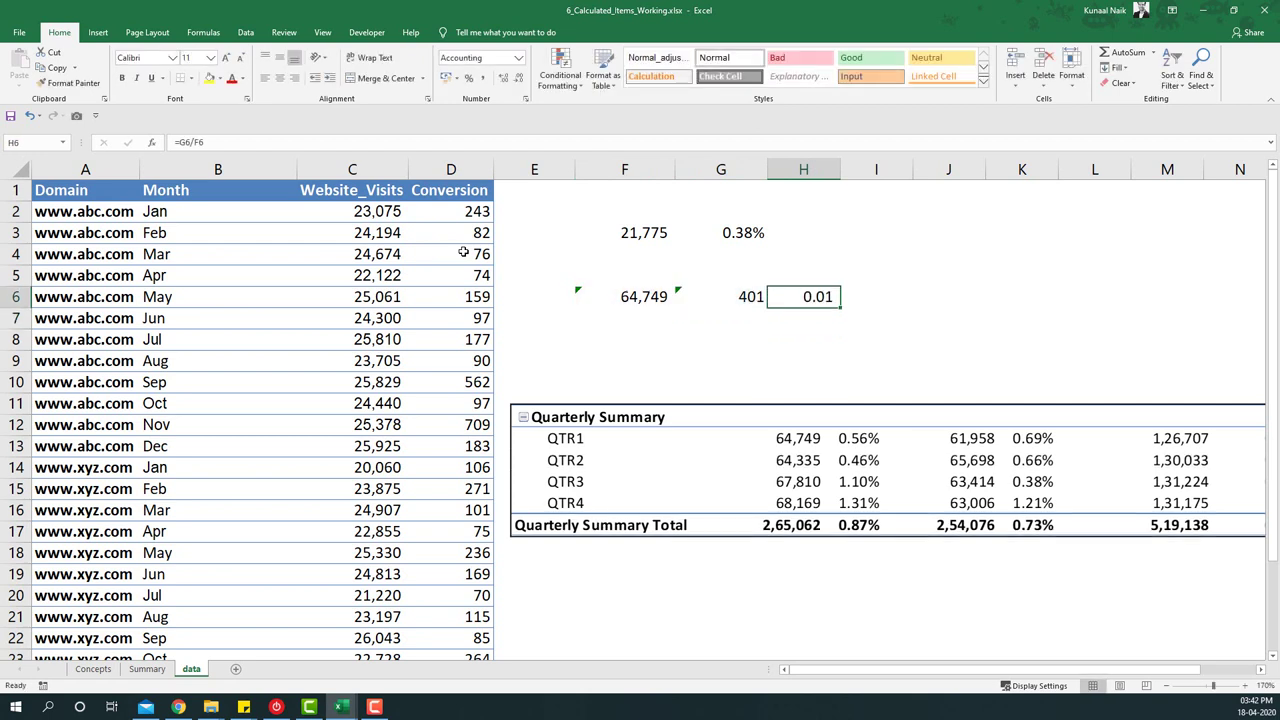
Format the conversion rate in H6 as a percentage with two decimal places.
{"action": "left_click", "coordinate": [501, 78]}
{"action": "left_click", "coordinate": [501, 78]}
{"action": "key", "text": "ctrl+shift+5"}
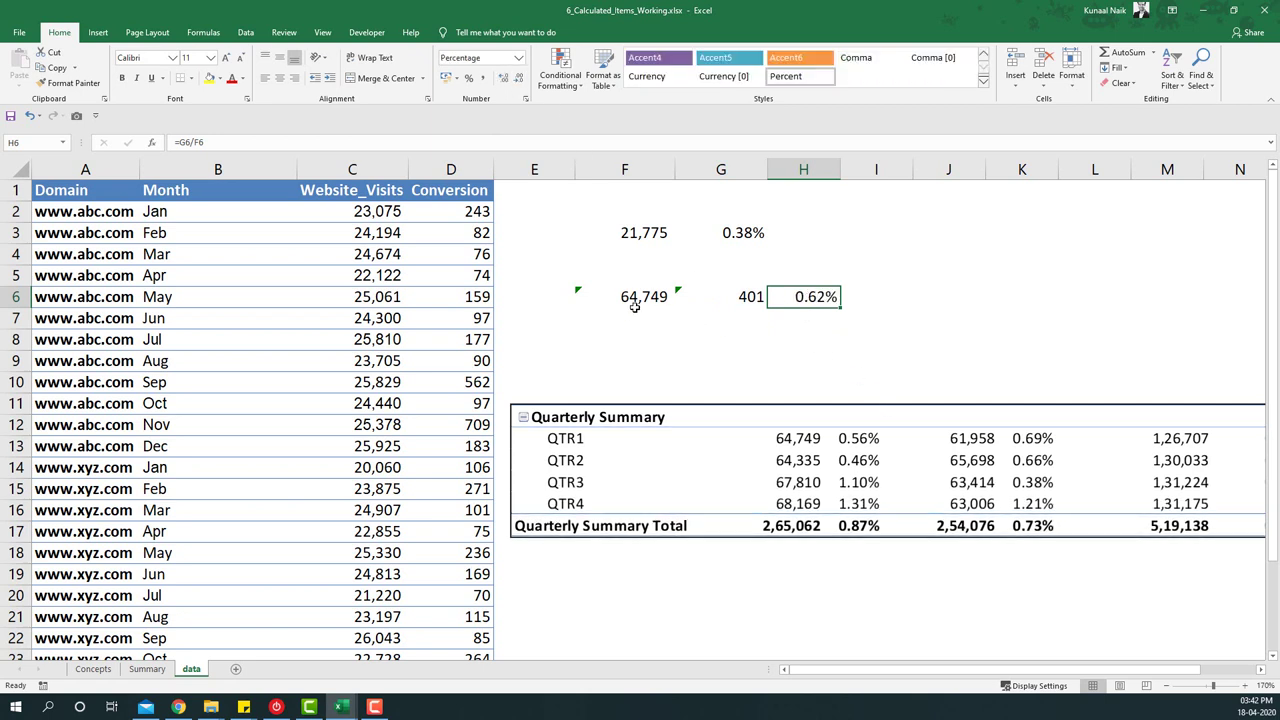
Enter =F6 in cell F7 to repeat the adjusted QTR1 visits.
{"action": "left_click", "coordinate": [722, 299]}
{"action": "left_click", "coordinate": [632, 314]}
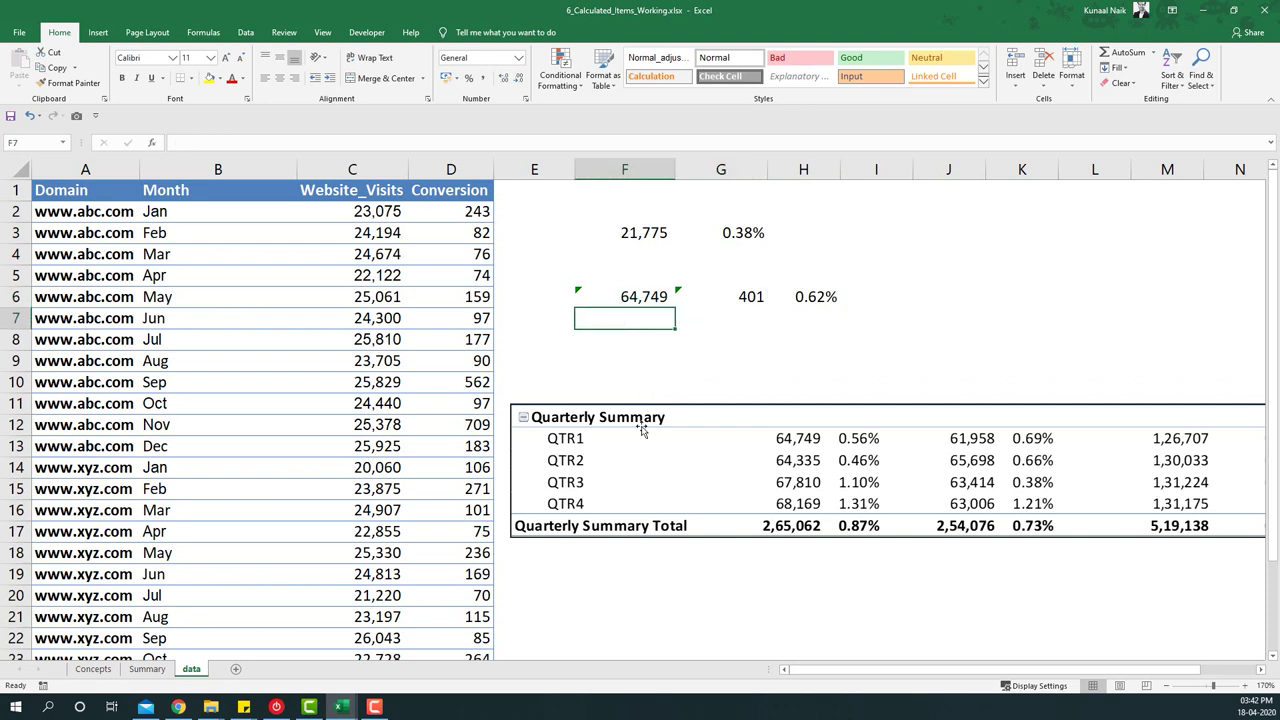
{"action": "type", "text": "="}
{"action": "key", "text": "Up"}
{"action": "key", "text": "Return"}
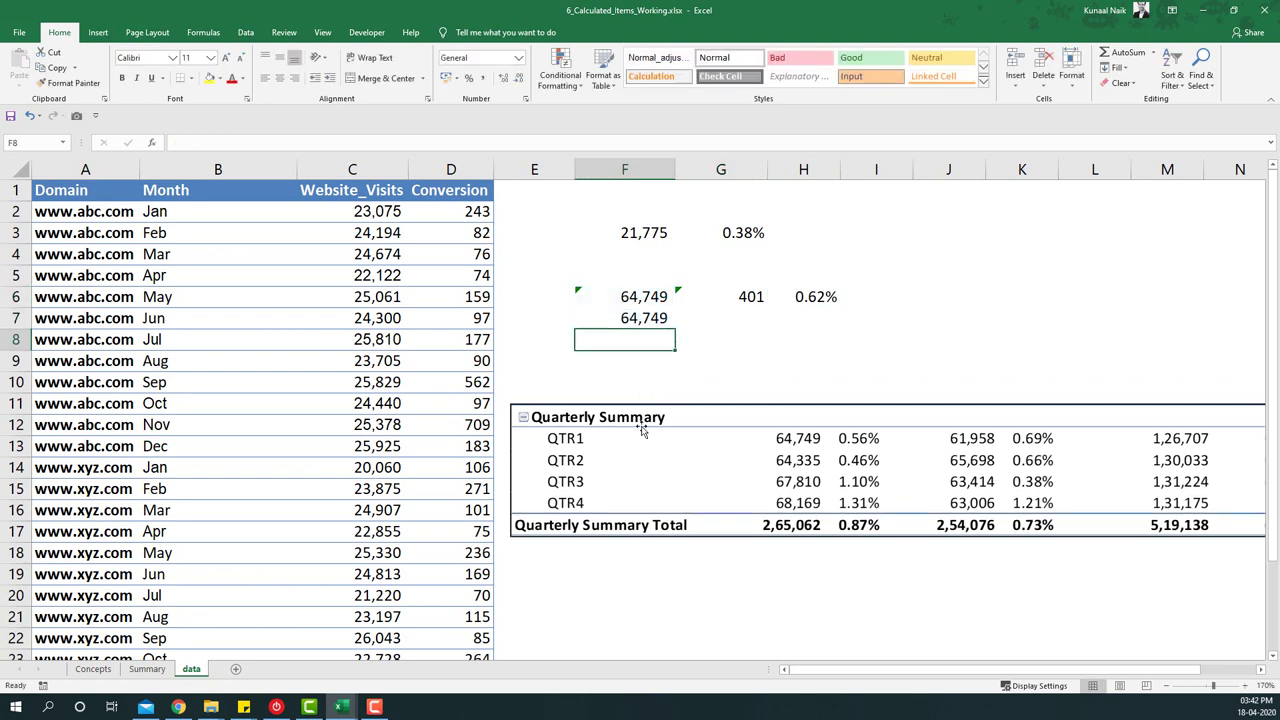
{"action": "key", "text": "Up"}
{"action": "key", "text": "Right"}
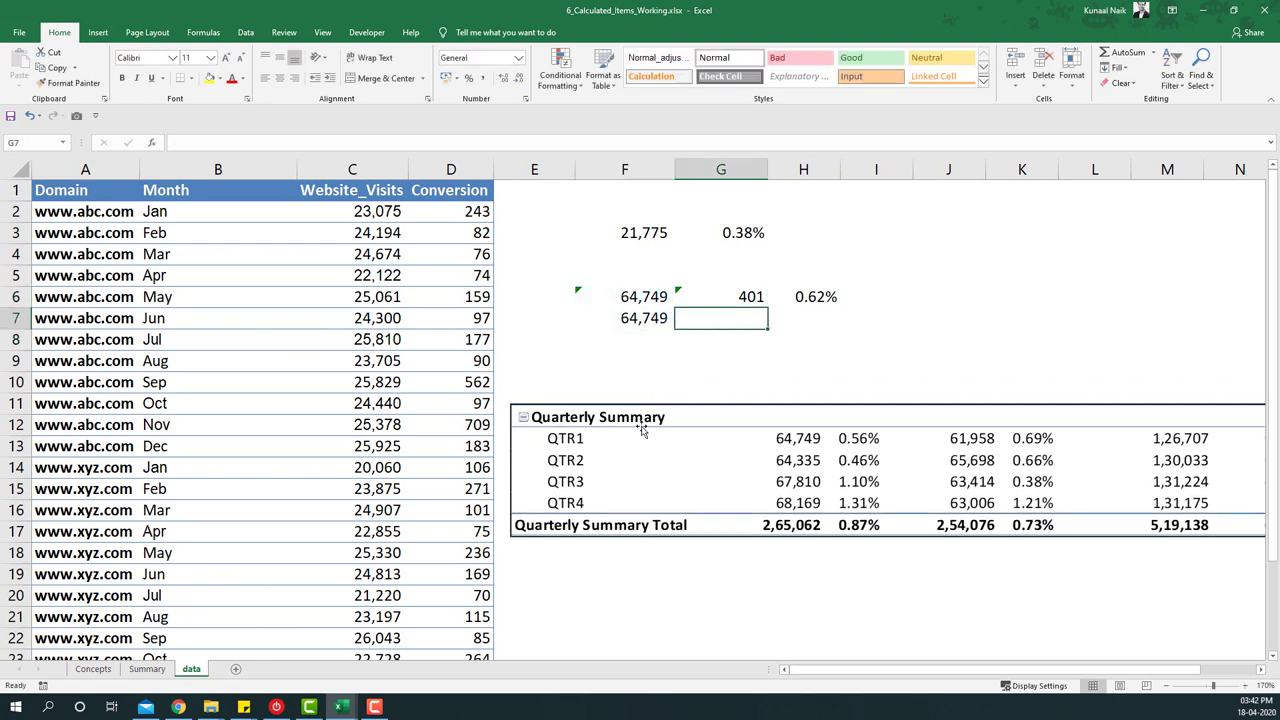
{"action": "type", "text": "=sum"}
{"action": "key", "text": "Tab"}
{"action": "key", "text": "Left"}
{"action": "key", "text": "Left"}
{"action": "key", "text": "Up"}
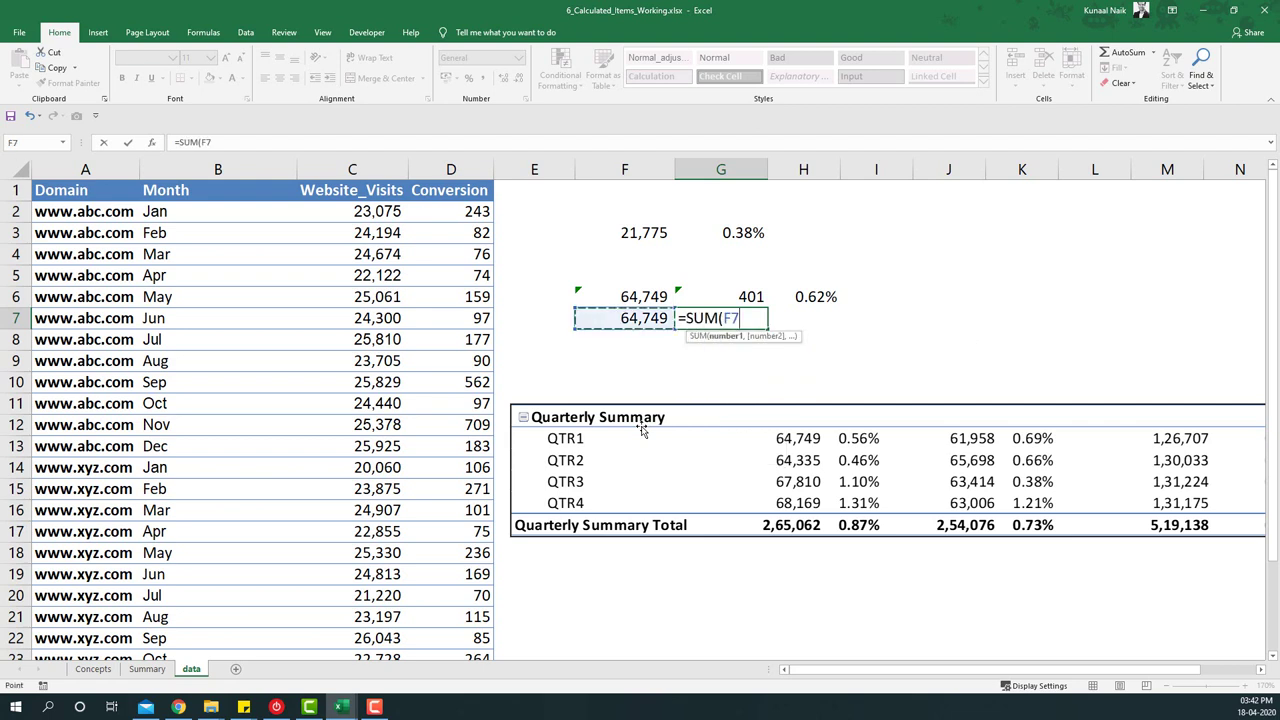
{"action": "key", "text": "Left"}
{"action": "key", "text": "Up"}
{"action": "key", "text": "Up"}
{"action": "key", "text": "shift+Up"}
{"action": "key", "text": "shift+Up"}
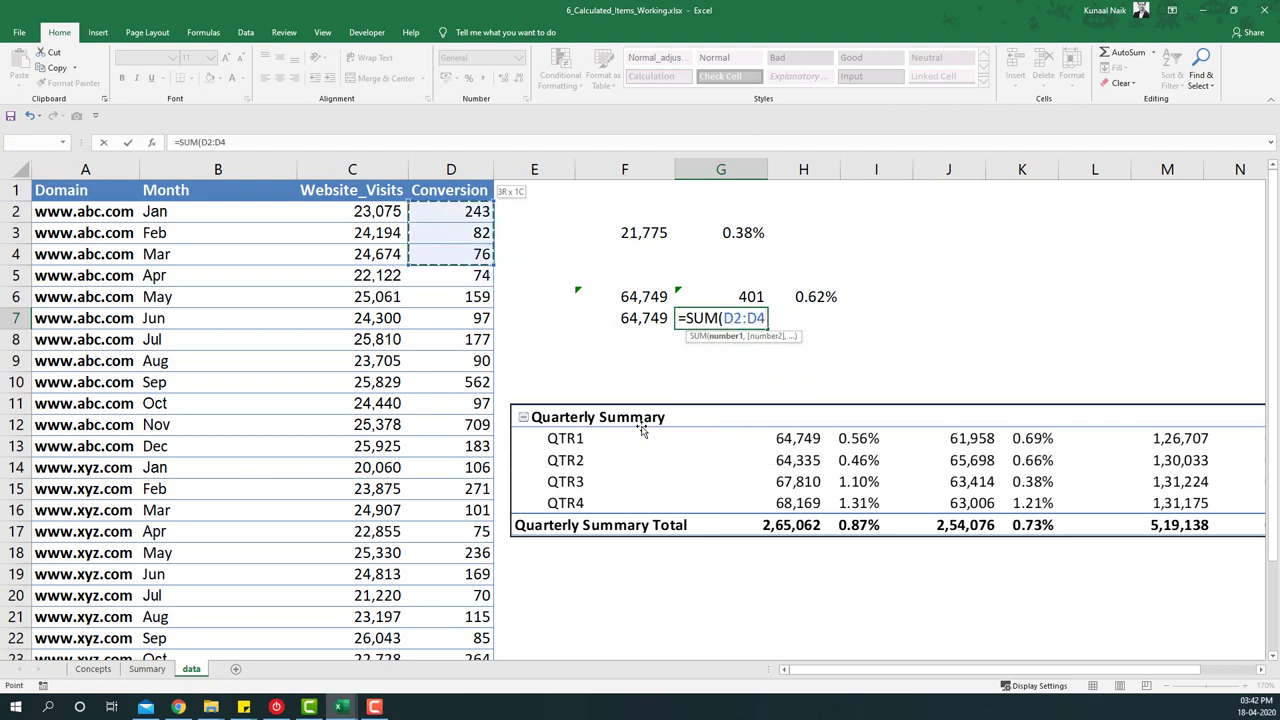
{"action": "type", "text": ")"}
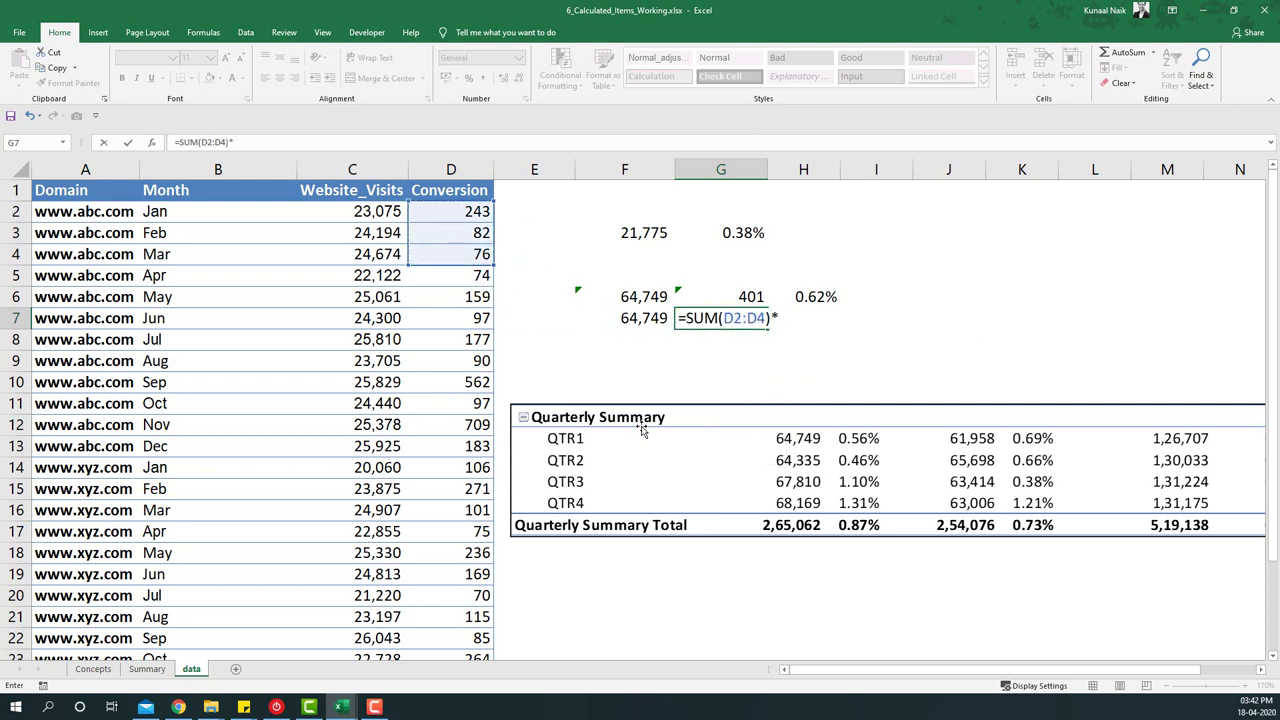
{"action": "type", "text": "*90%"}
{"action": "key", "text": "Return"}
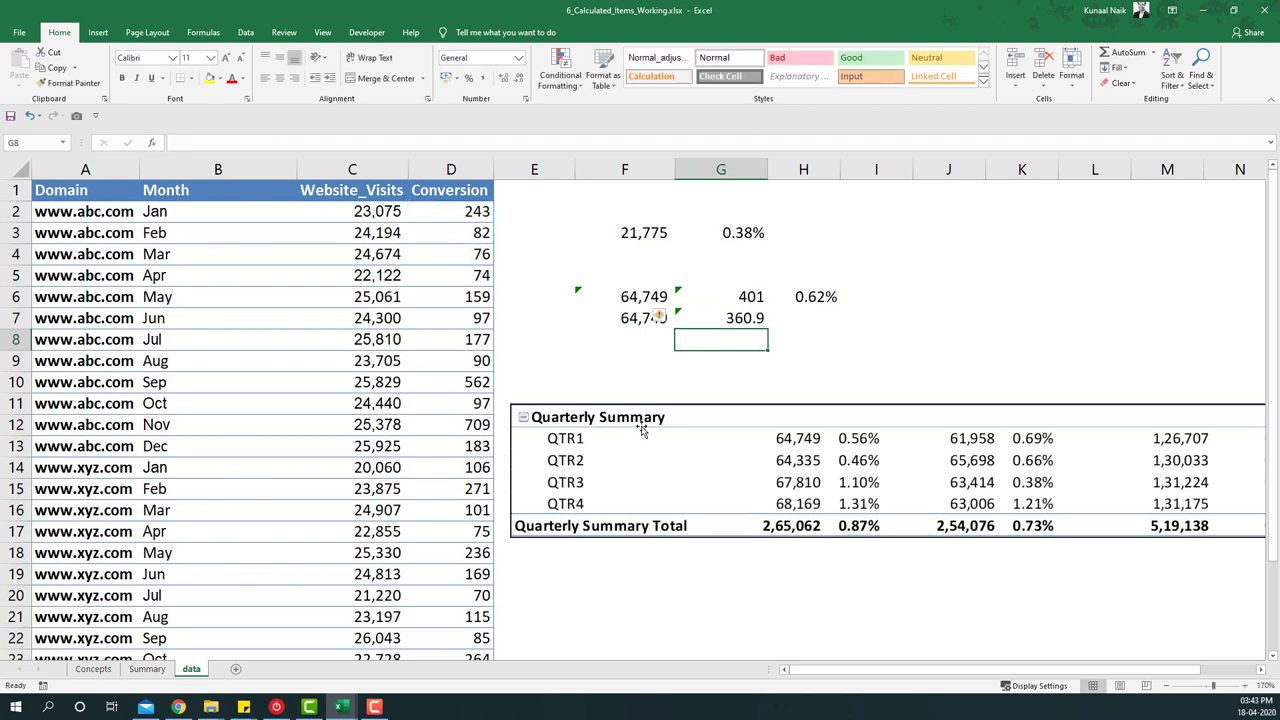
Fill the conversion rate formula from H6 down into H7 and format the conversions in G7 without decimals.
{"action": "key", "text": "Up"}
{"action": "key", "text": "Right"}
{"action": "key", "text": "ctrl+d"}
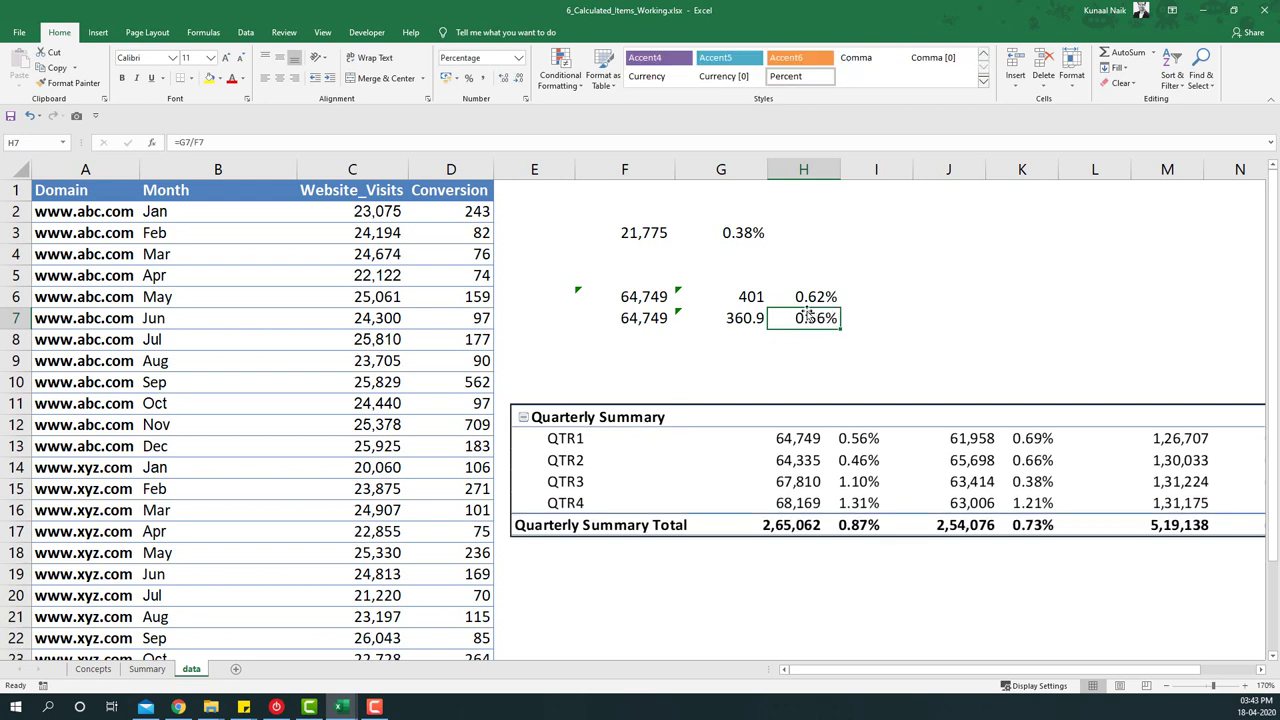
{"action": "left_click", "coordinate": [690, 318]}
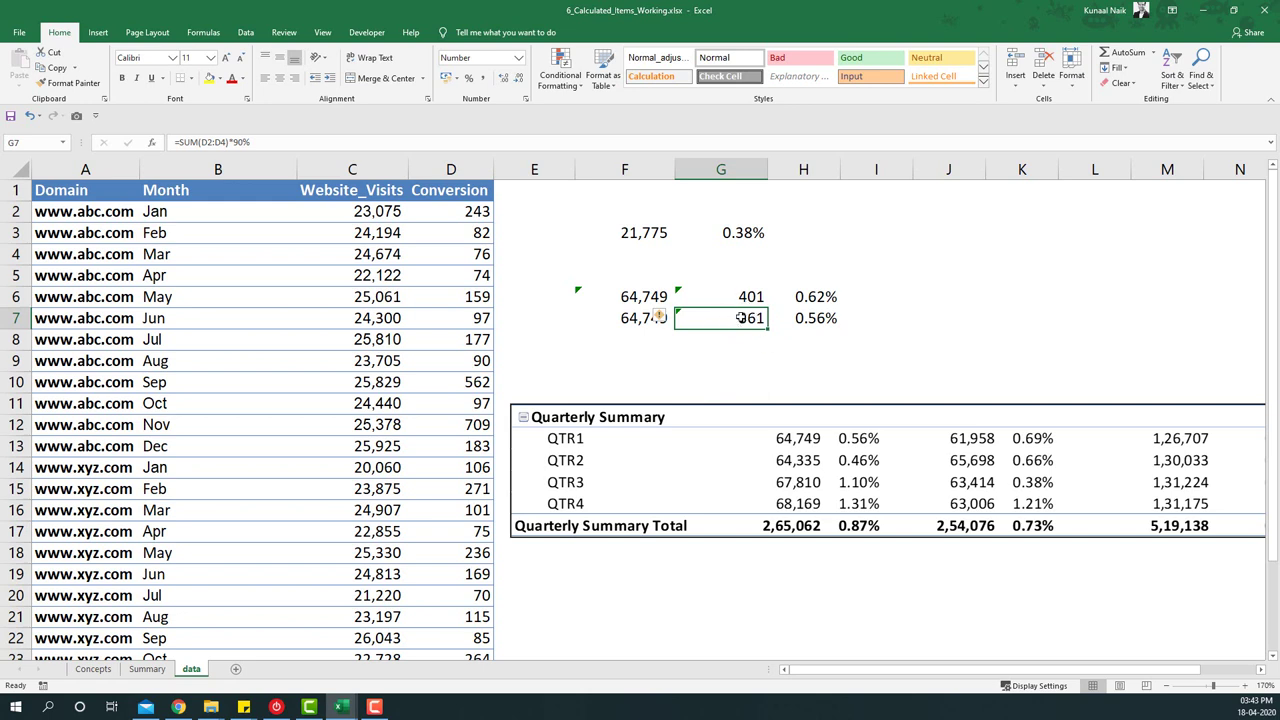
{"action": "left_click", "coordinate": [630, 315]}
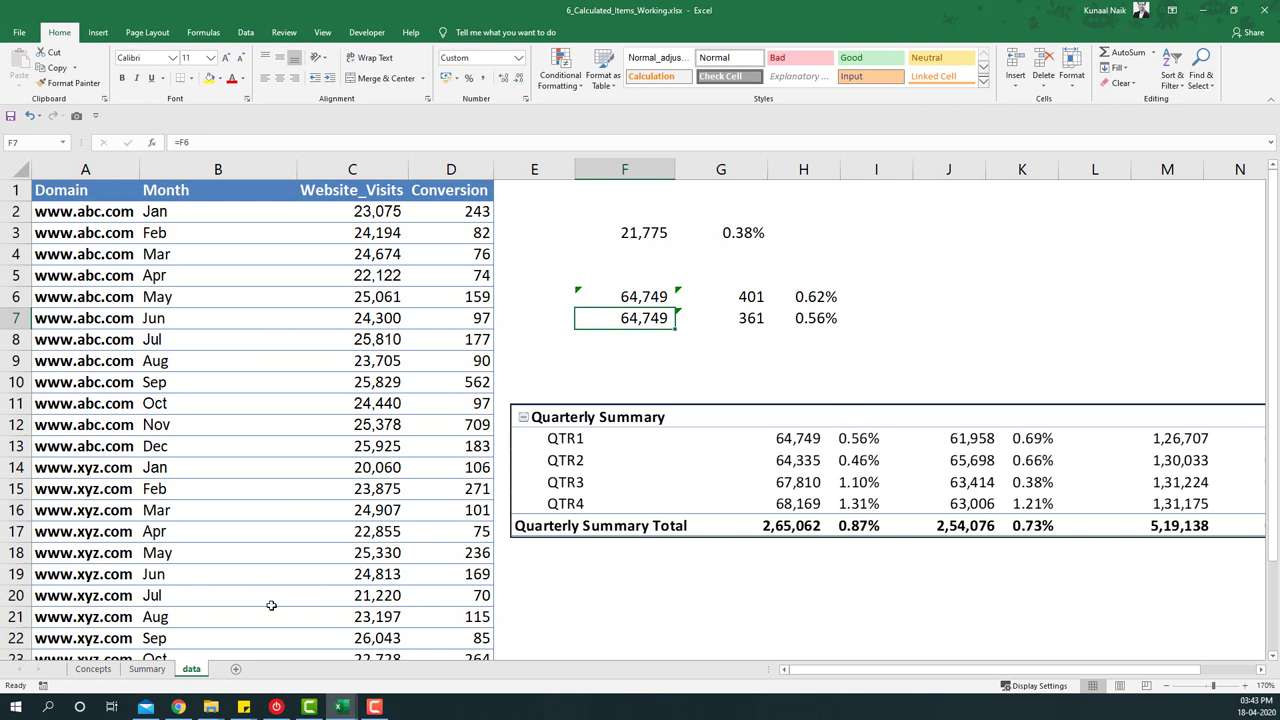
{"action": "left_click", "coordinate": [158, 670]}
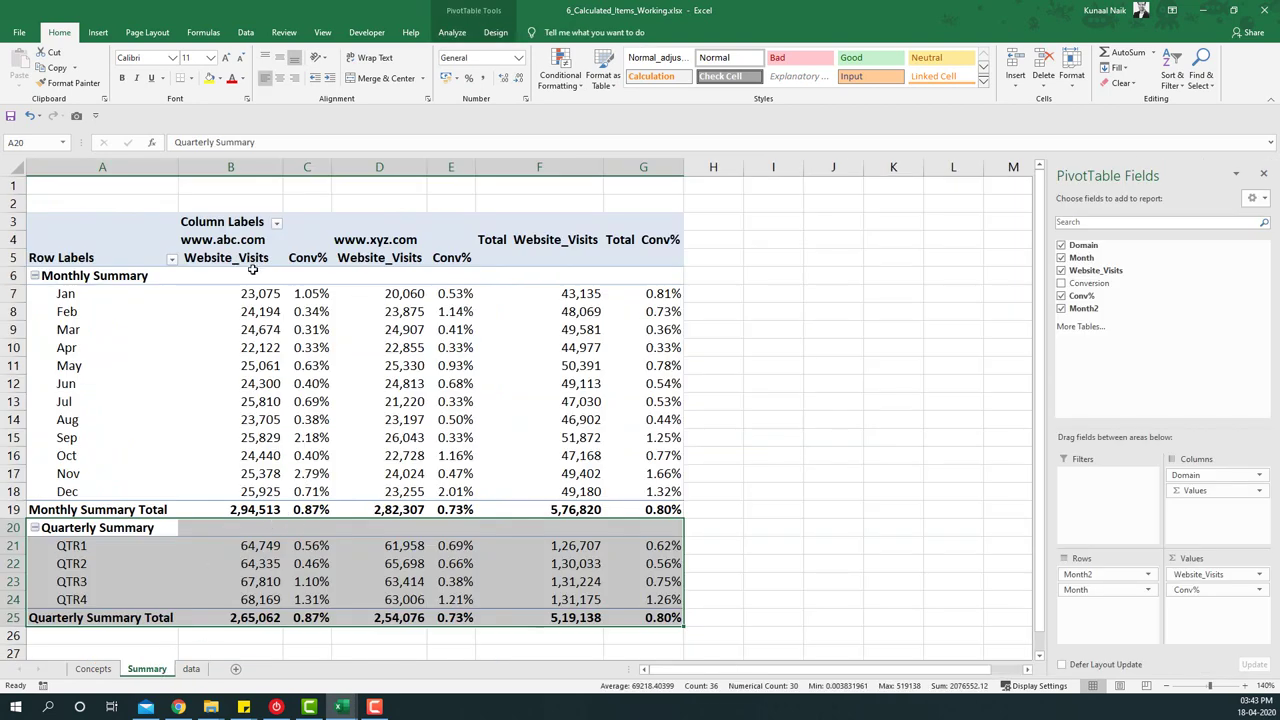
{"action": "left_click_drag", "start_coordinate": [253, 270], "coordinate": [242, 620]}
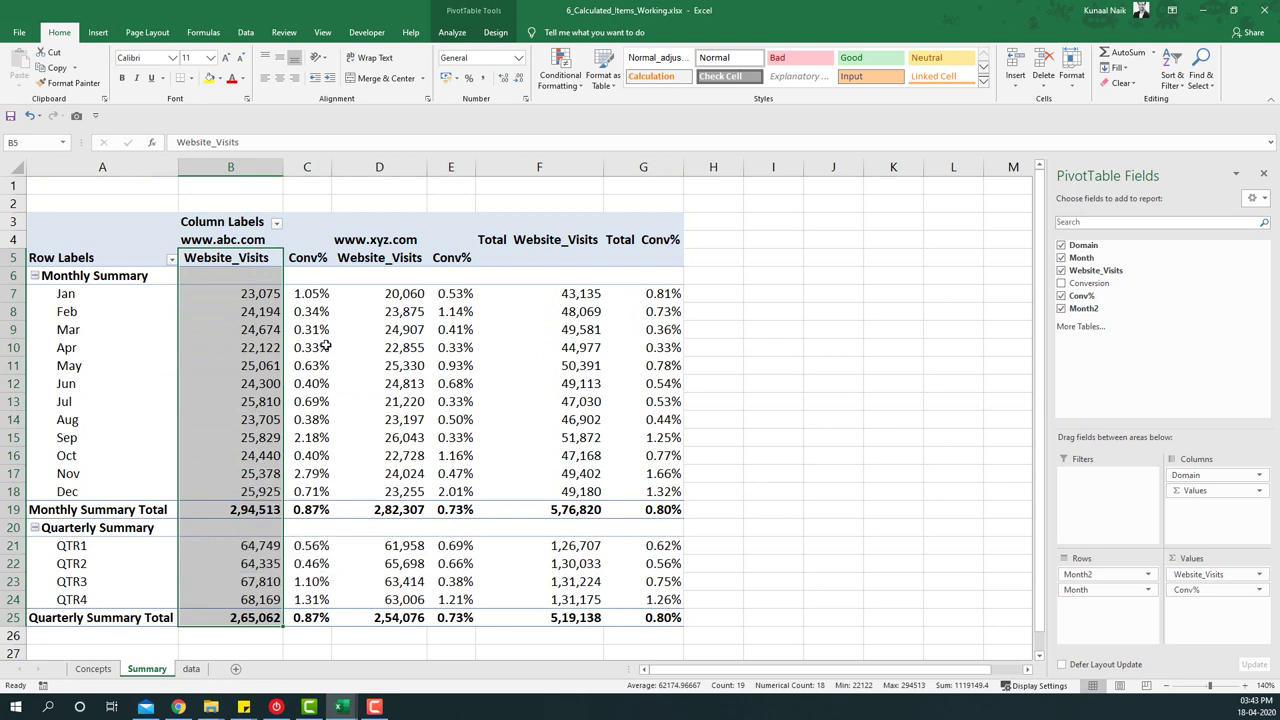
{"action": "mouse_move", "coordinate": [325, 345]}
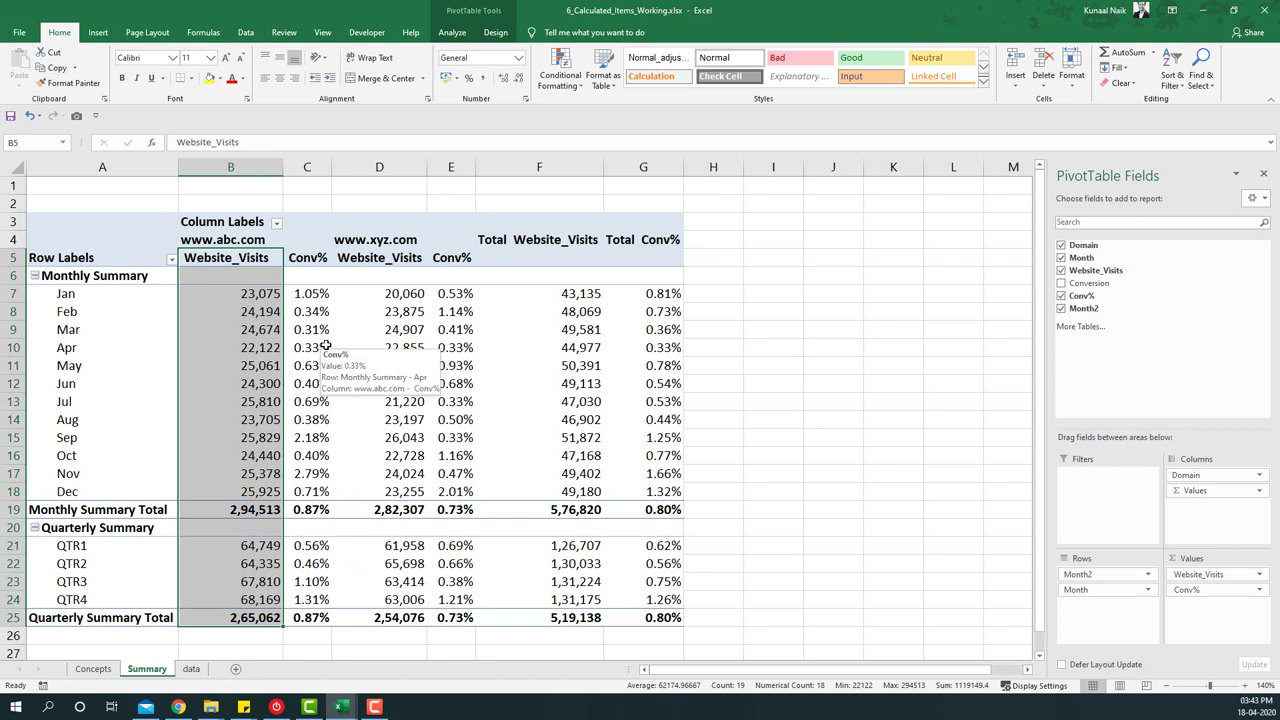
{"action": "mouse_move", "coordinate": [273, 358]}
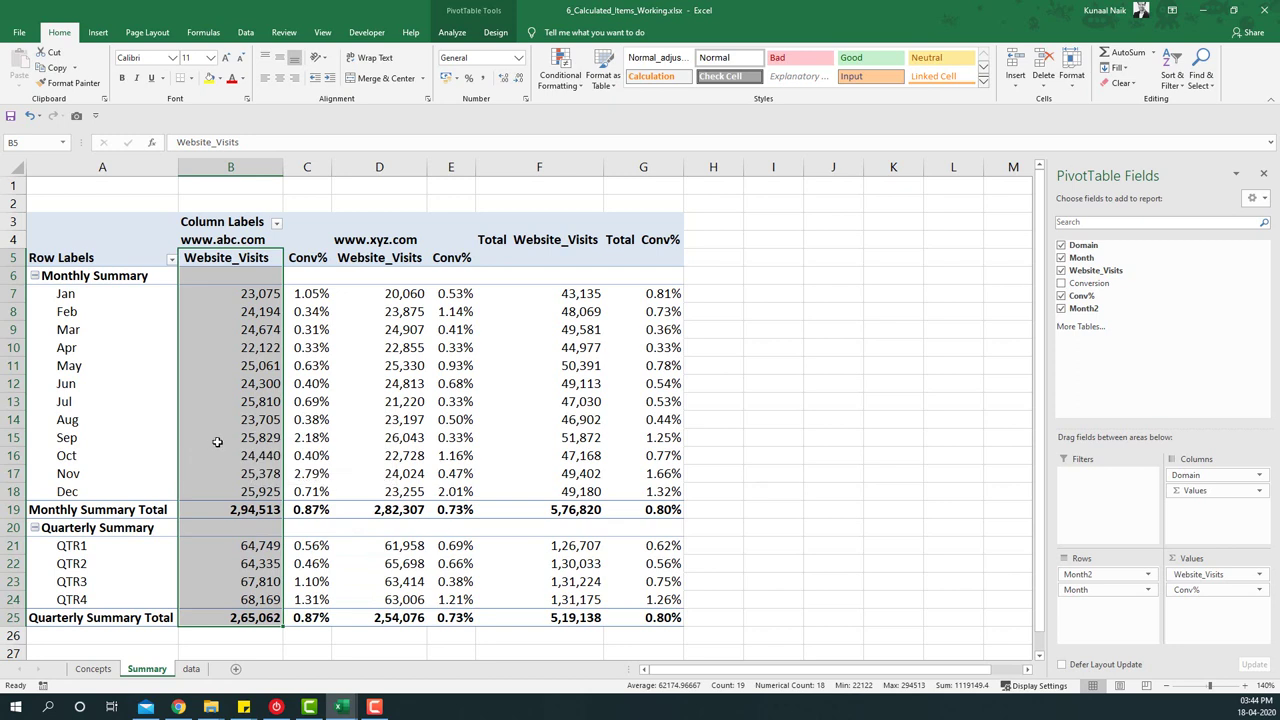
{"action": "left_click", "coordinate": [237, 545]}
{"action": "left_click", "coordinate": [248, 512]}
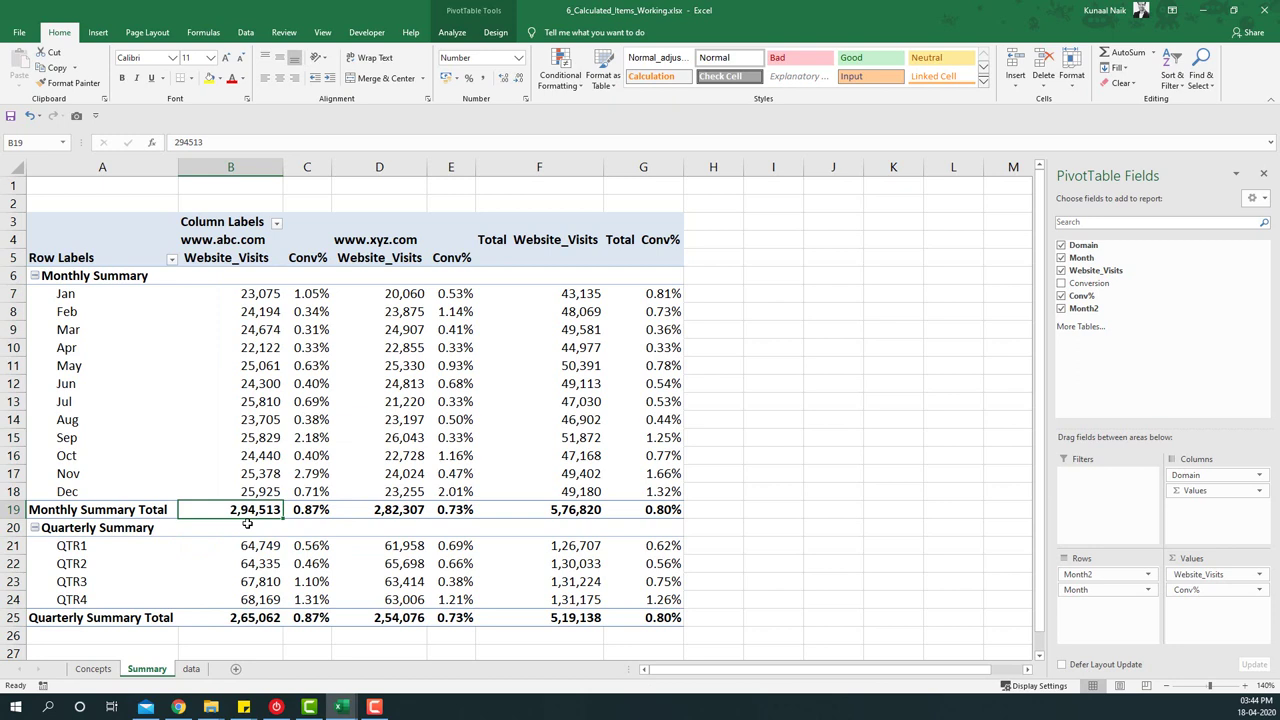
{"action": "left_click", "coordinate": [257, 619]}
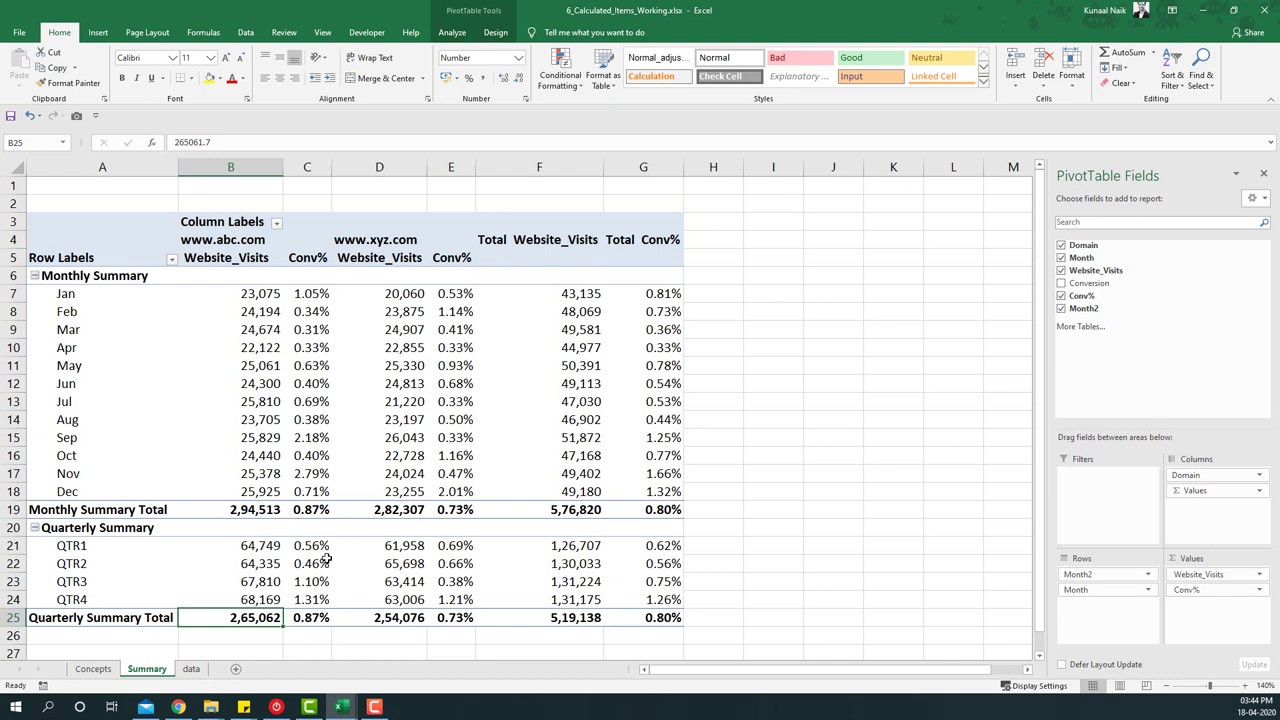
Replace Conv% with Sum of Conversion in the pivot table's values, and remove Sum of Conversion again, leaving only Website_Visits.
{"action": "mouse_move", "coordinate": [305, 557]}
{"action": "mouse_move", "coordinate": [1215, 589]}
{"action": "left_mouse_down"}
{"action": "mouse_move", "coordinate": [1200, 588]}
{"action": "mouse_move", "coordinate": [1132, 311]}
{"action": "mouse_move", "coordinate": [1215, 585]}
{"action": "left_mouse_up"}
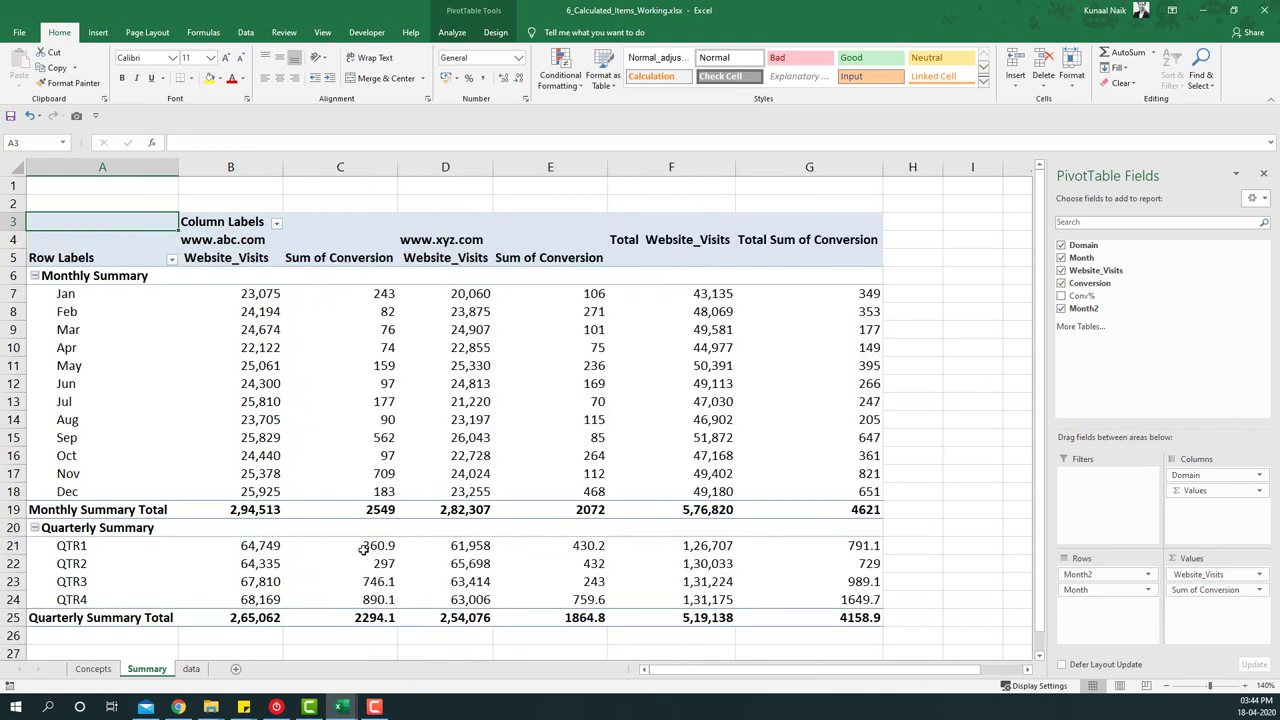
{"action": "mouse_move", "coordinate": [372, 552]}
{"action": "left_click_drag", "start_coordinate": [1212, 590], "coordinate": [1078, 352]}
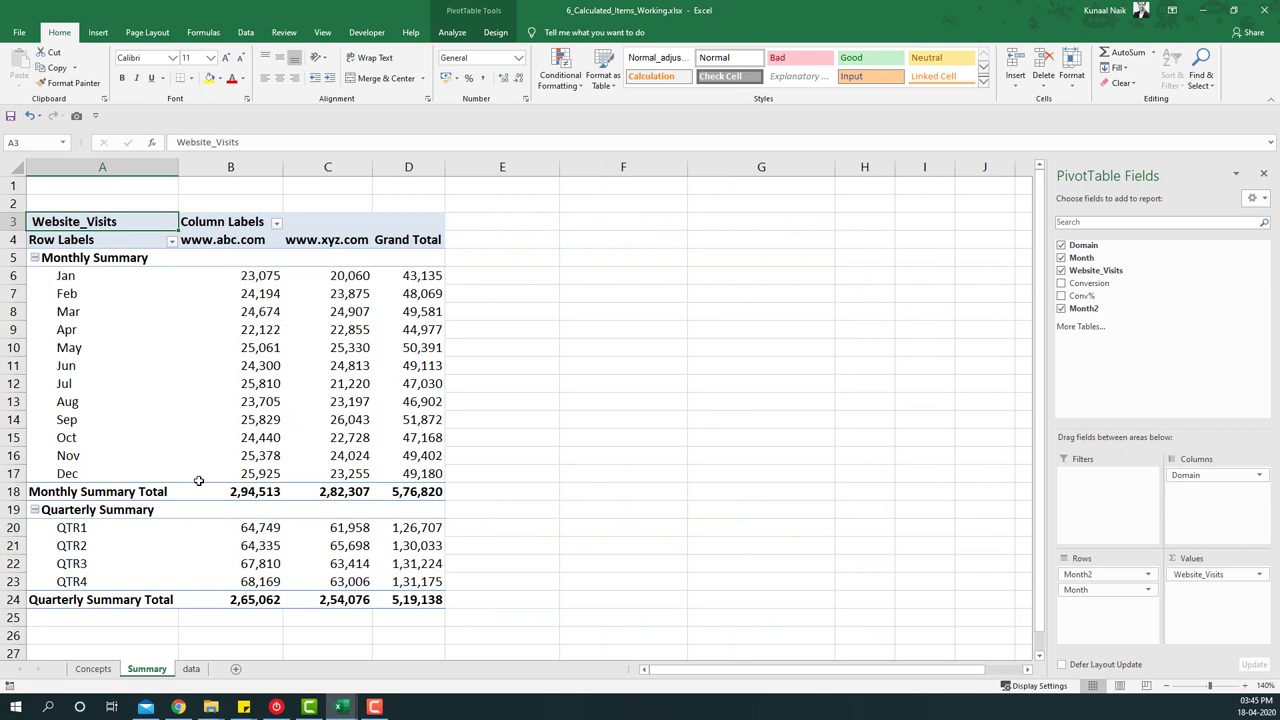
{"action": "left_click", "coordinate": [246, 273]}
{"action": "left_click_drag", "start_coordinate": [246, 432], "coordinate": [246, 473]}
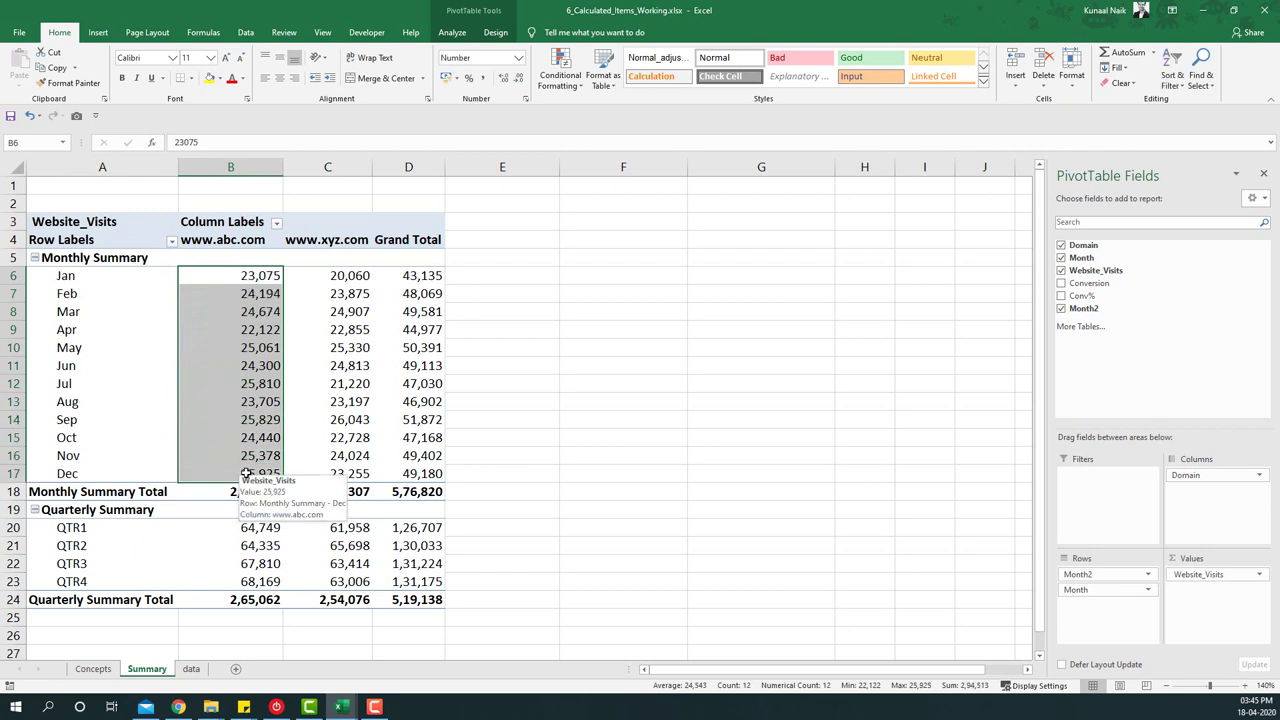
{"action": "left_click", "coordinate": [248, 598]}
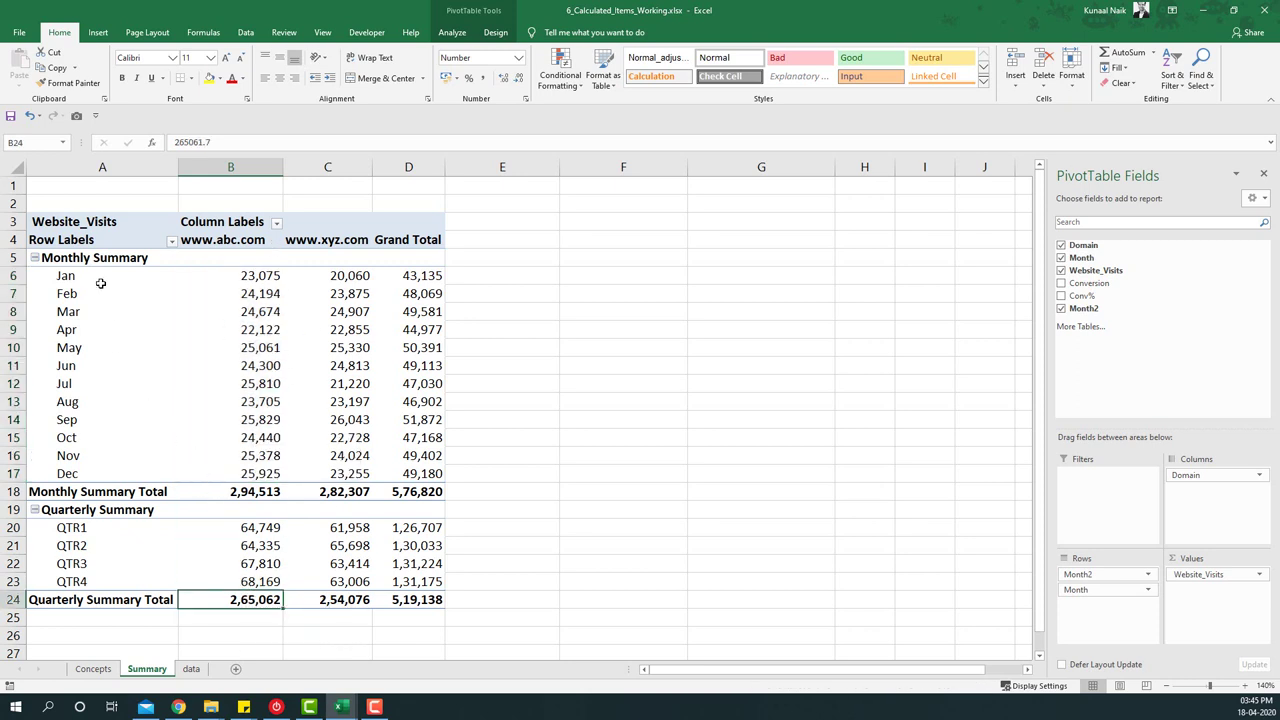
{"action": "left_click_drag", "start_coordinate": [102, 276], "coordinate": [123, 434]}
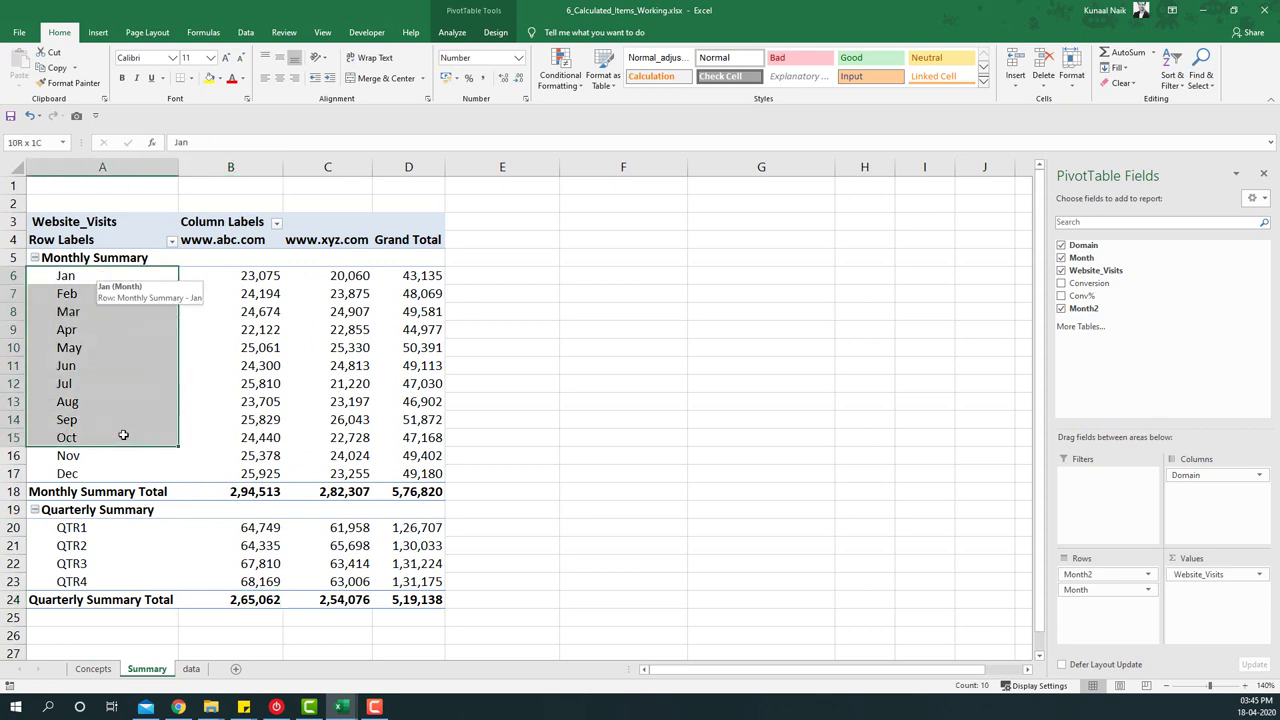
{"action": "left_click", "coordinate": [113, 508]}
{"action": "left_click_drag", "start_coordinate": [113, 508], "coordinate": [110, 572]}
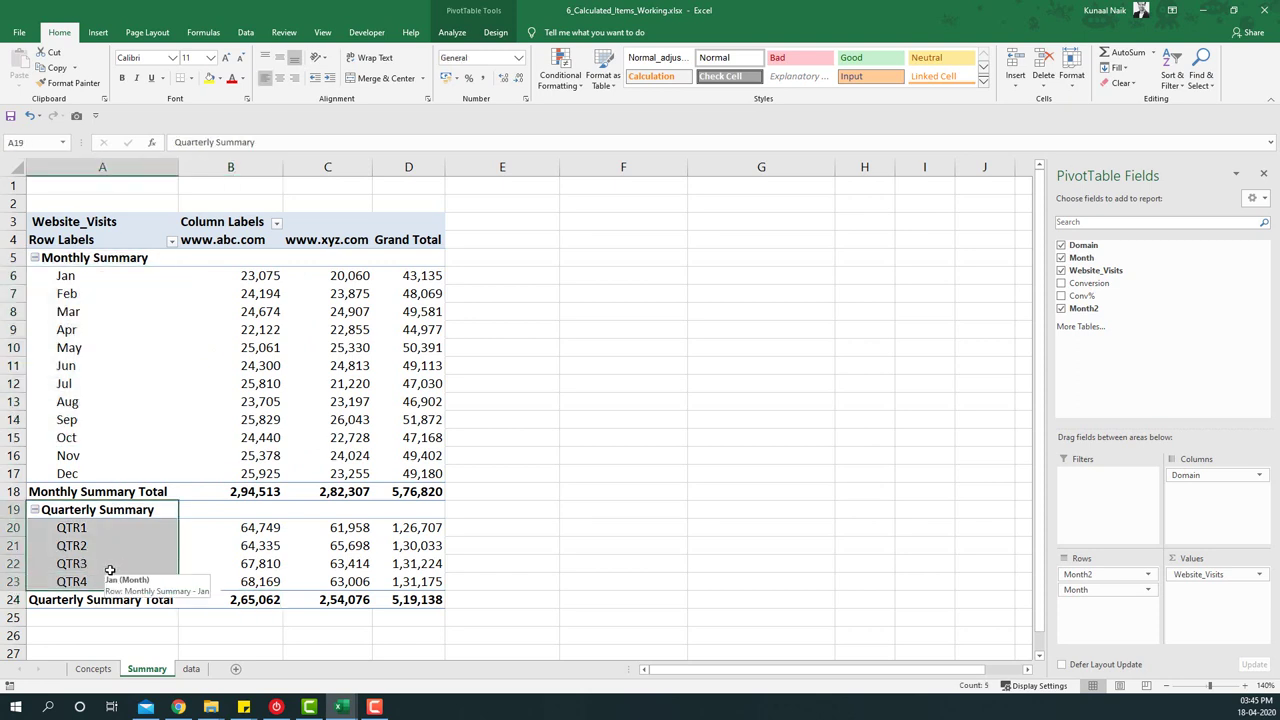